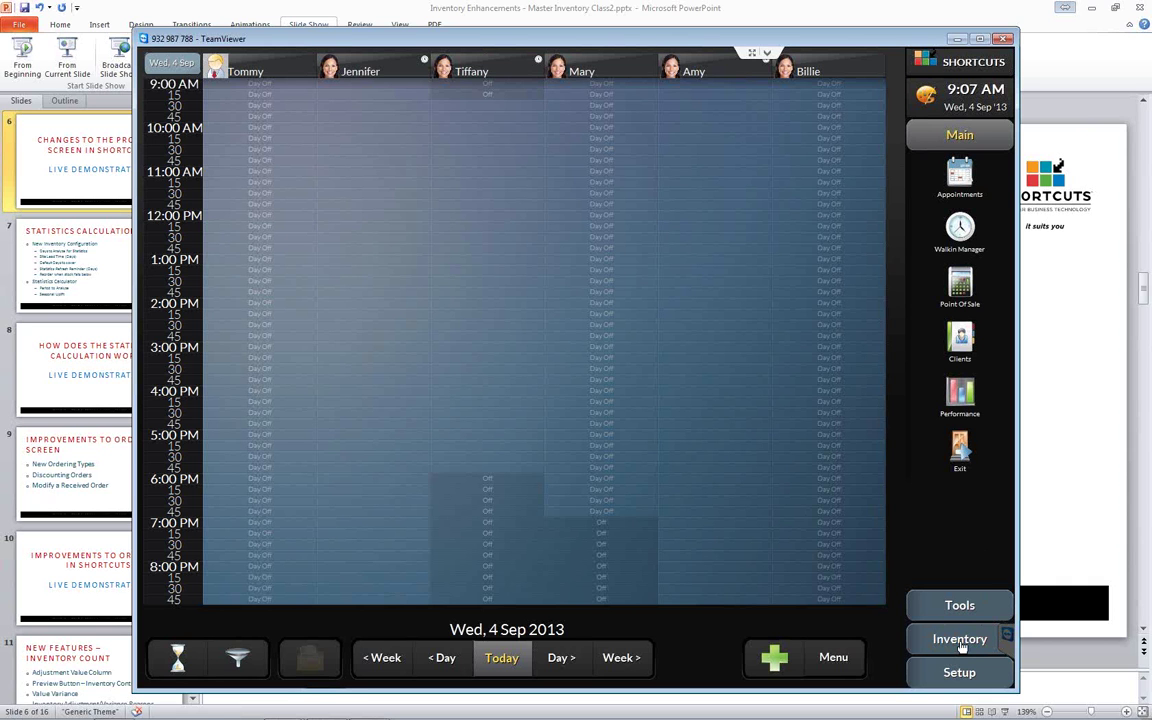
- Open the inventory product list and examine the stock level columns for the DAVINES Essential Haircare products
{"action": "left_click", "coordinate": [988, 645]}
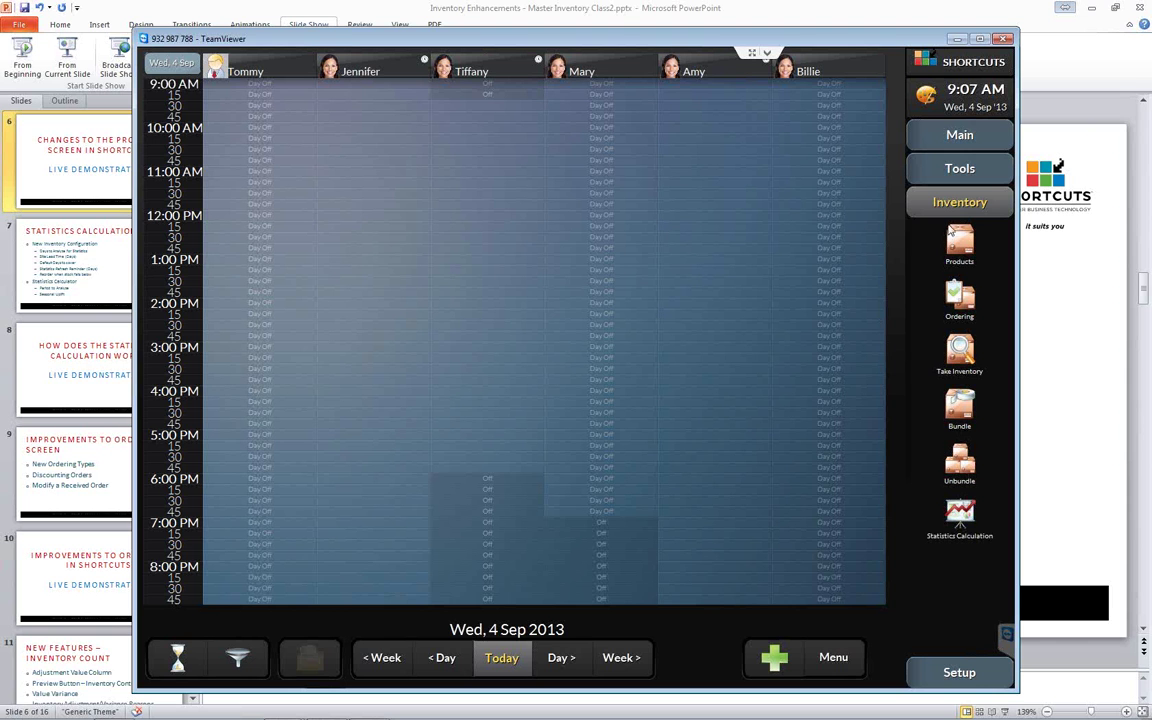
{"action": "left_click", "coordinate": [959, 250]}
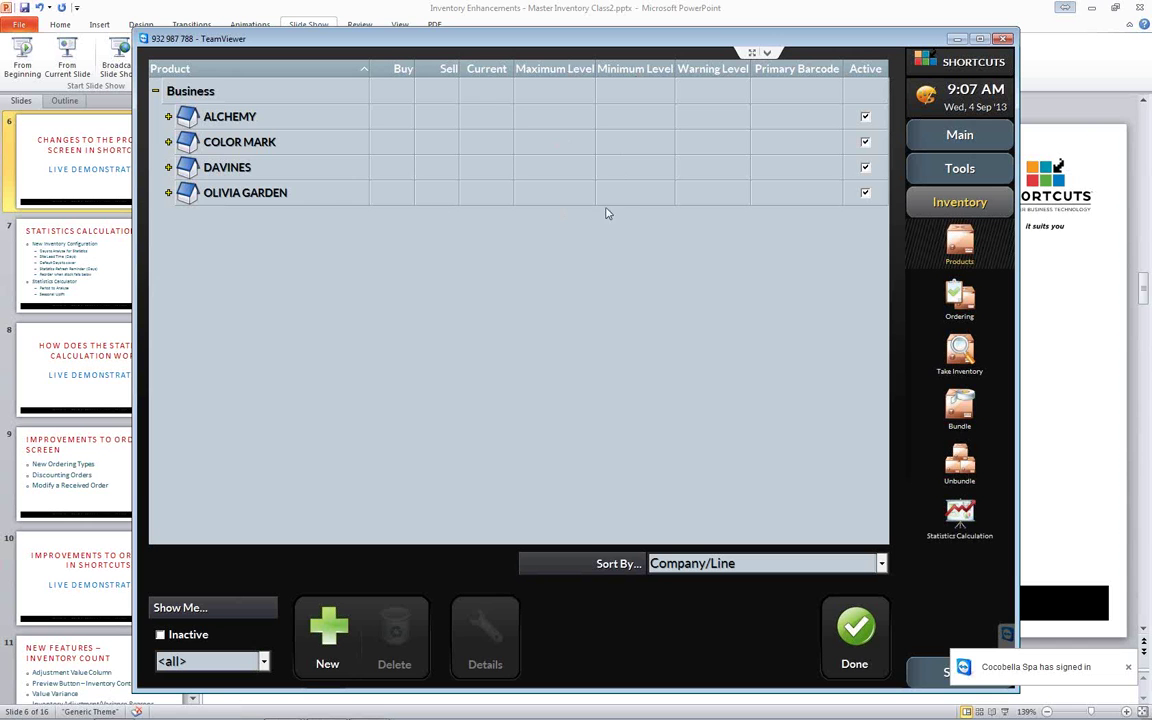
{"action": "left_click", "coordinate": [168, 167]}
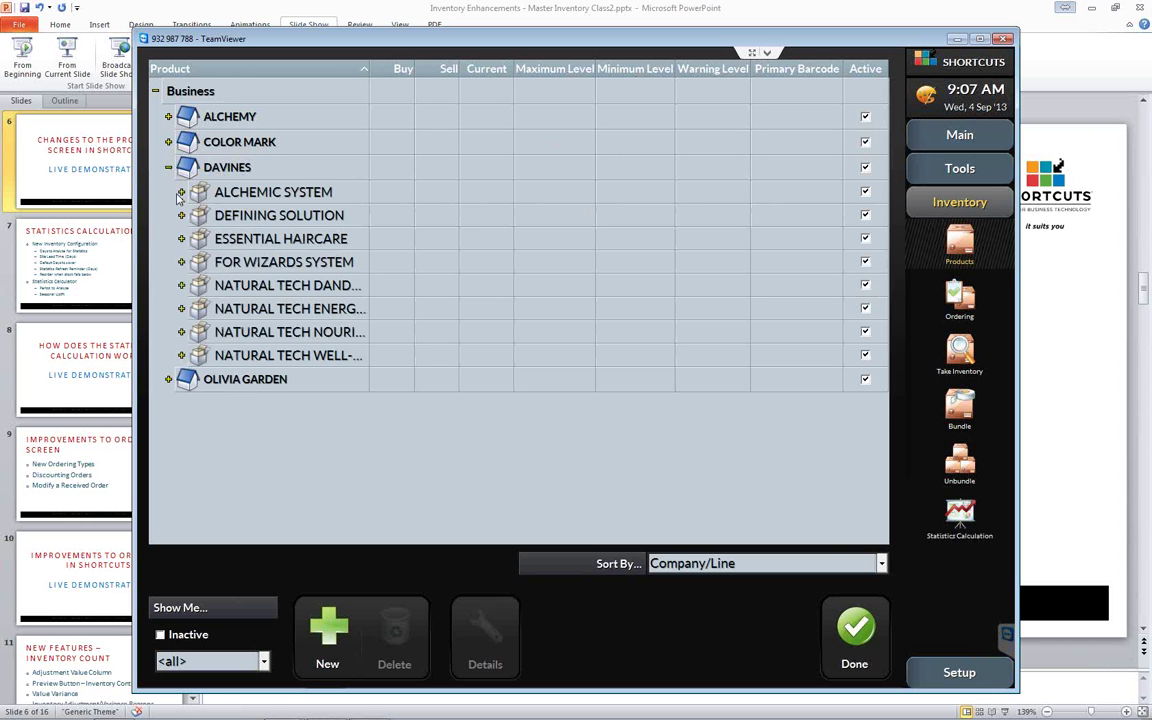
{"action": "left_click", "coordinate": [181, 238]}
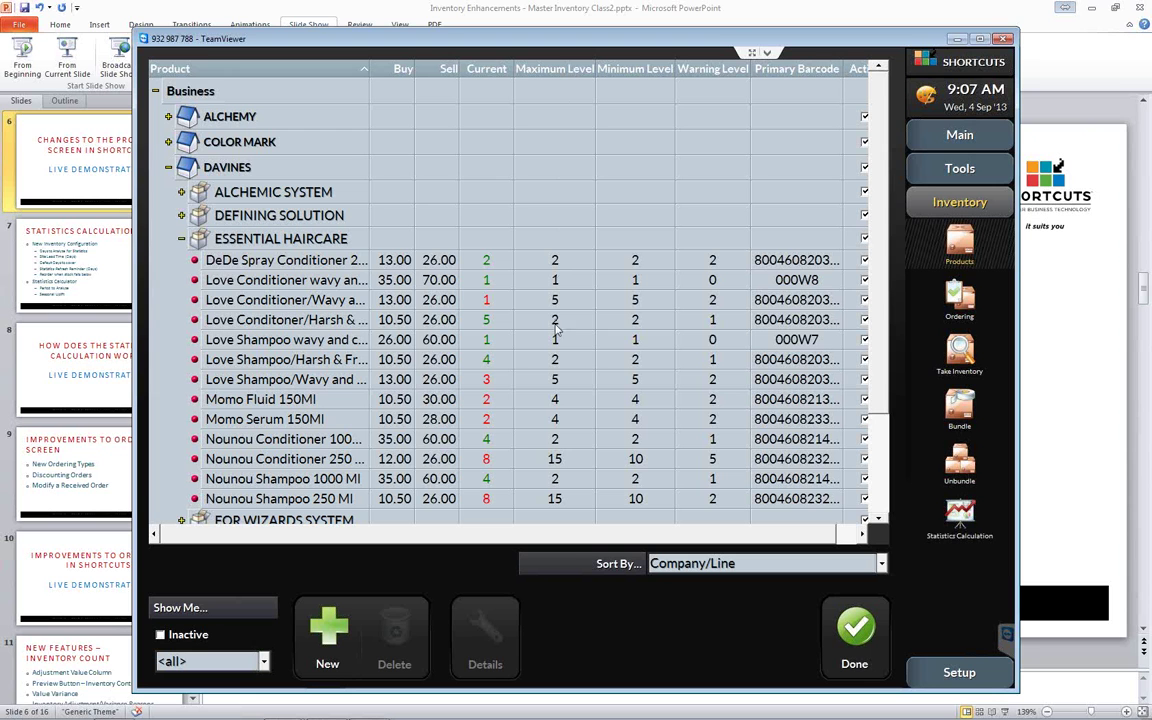
{"action": "left_click", "coordinate": [576, 259]}
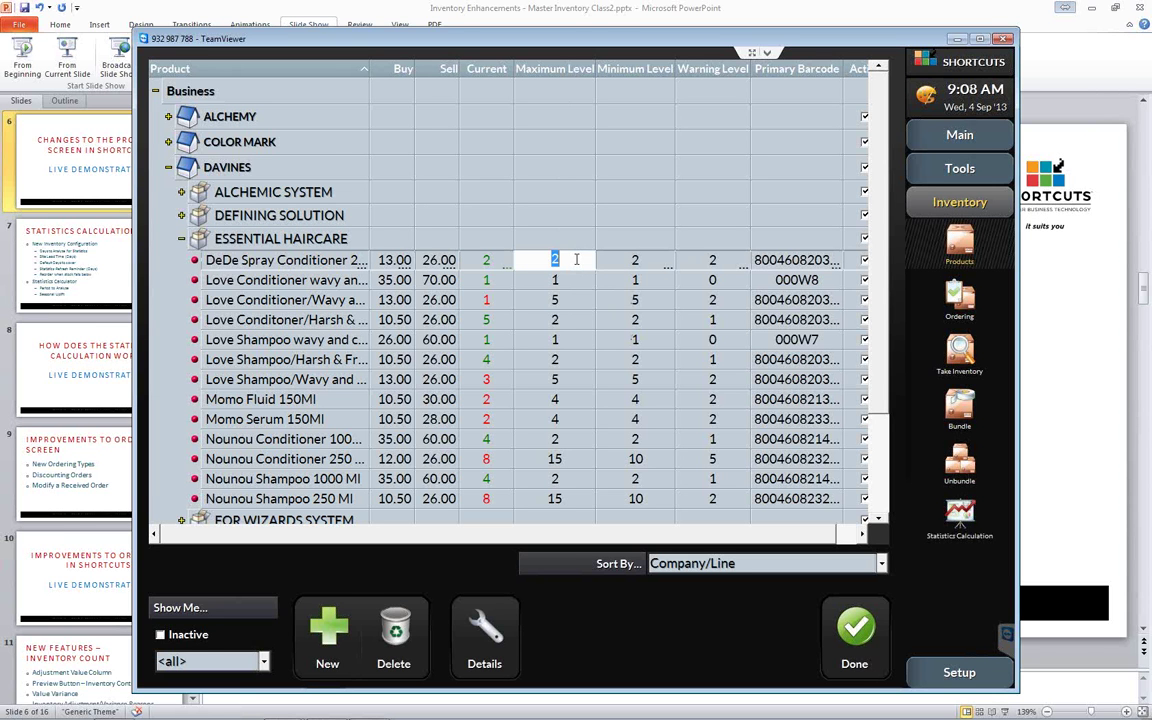
{"action": "left_click", "coordinate": [325, 97]}
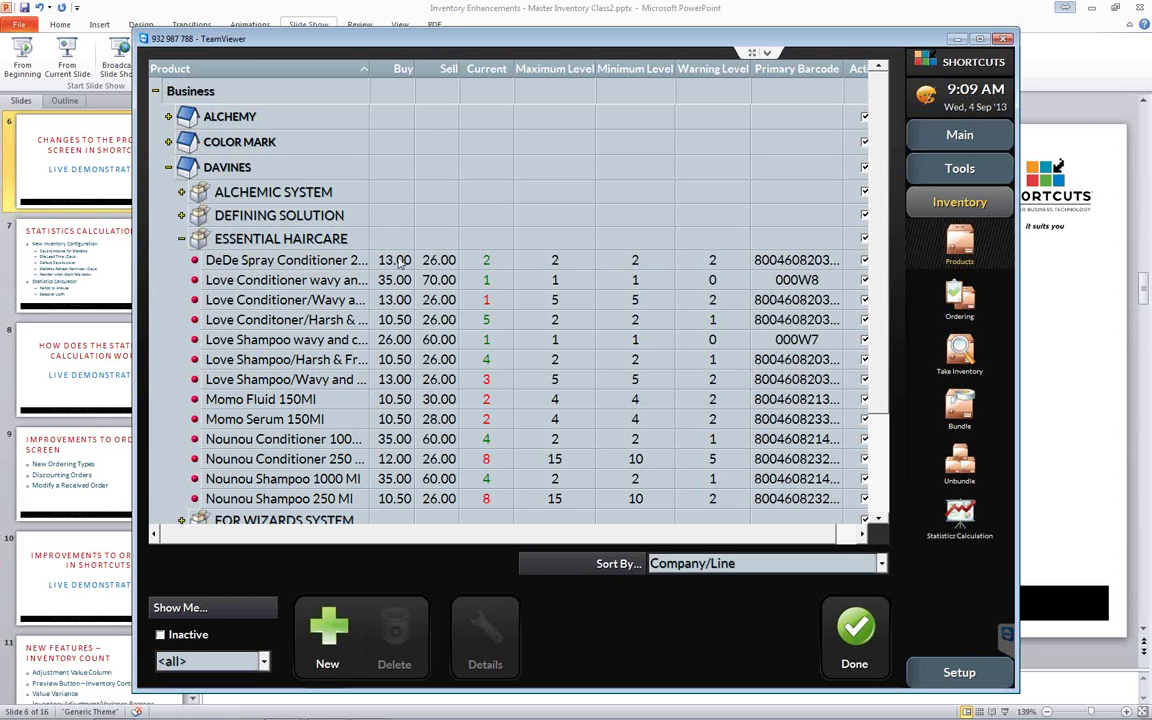
{"action": "left_click", "coordinate": [340, 262]}
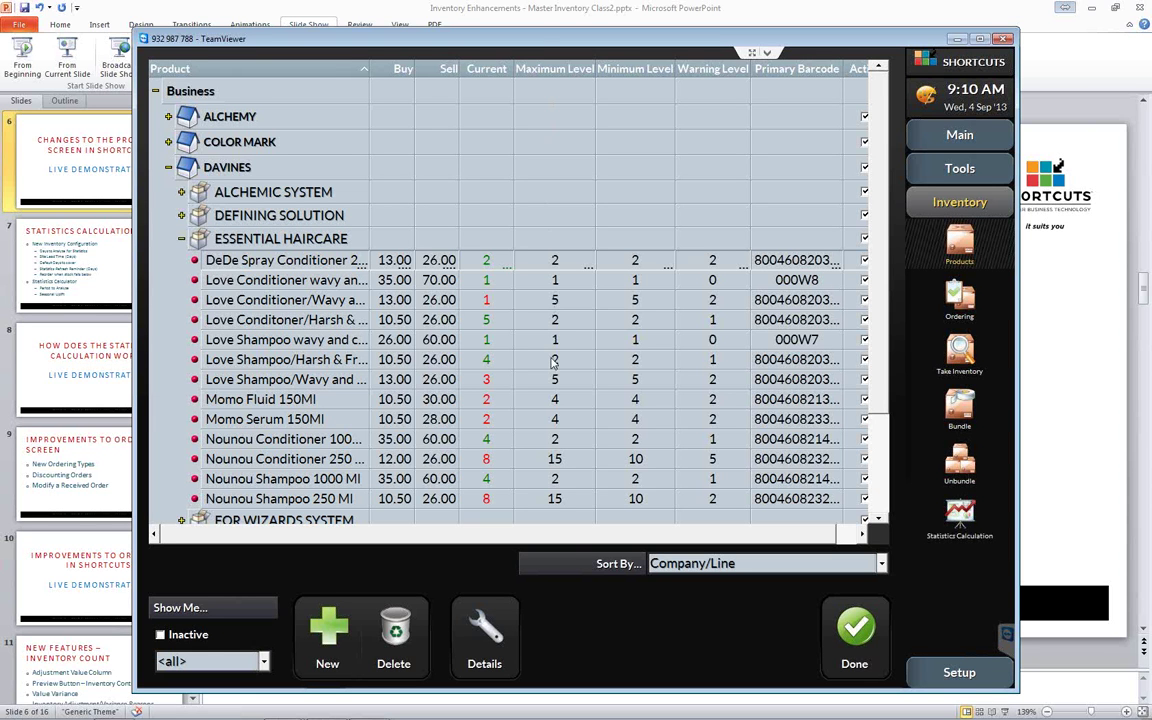
- Switch to PowerPoint and start the slide show from the current slide
{"action": "left_click", "coordinate": [519, 11]}
{"action": "left_click", "coordinate": [60, 48]}
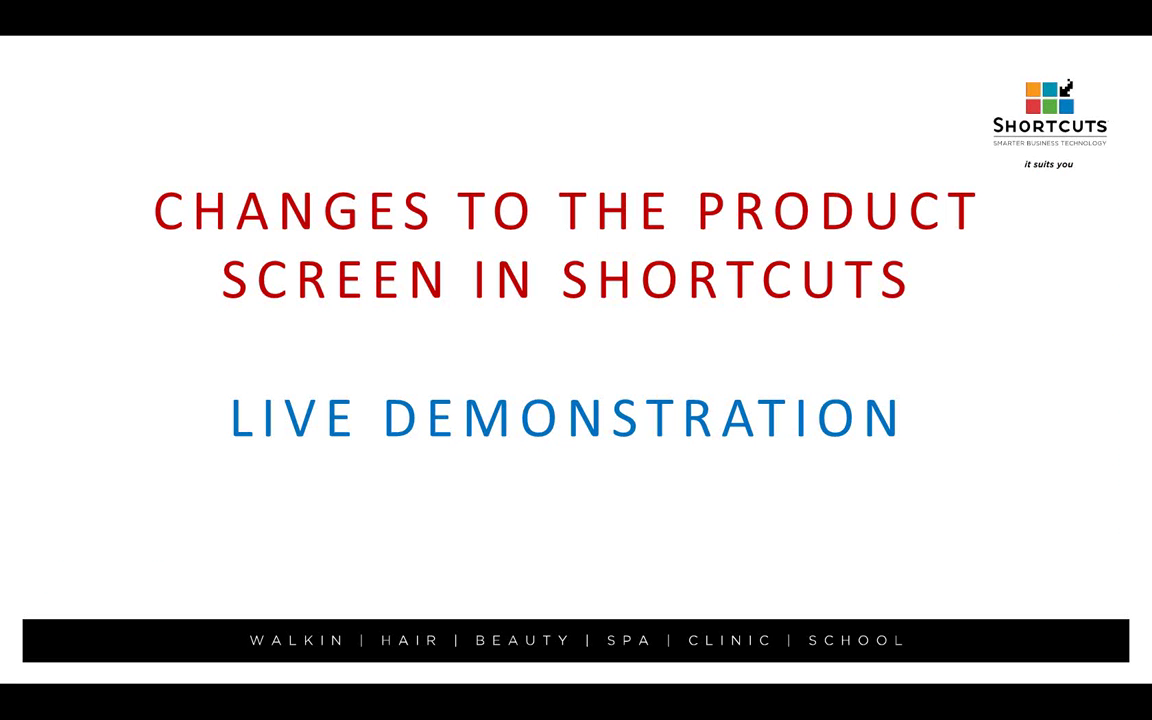
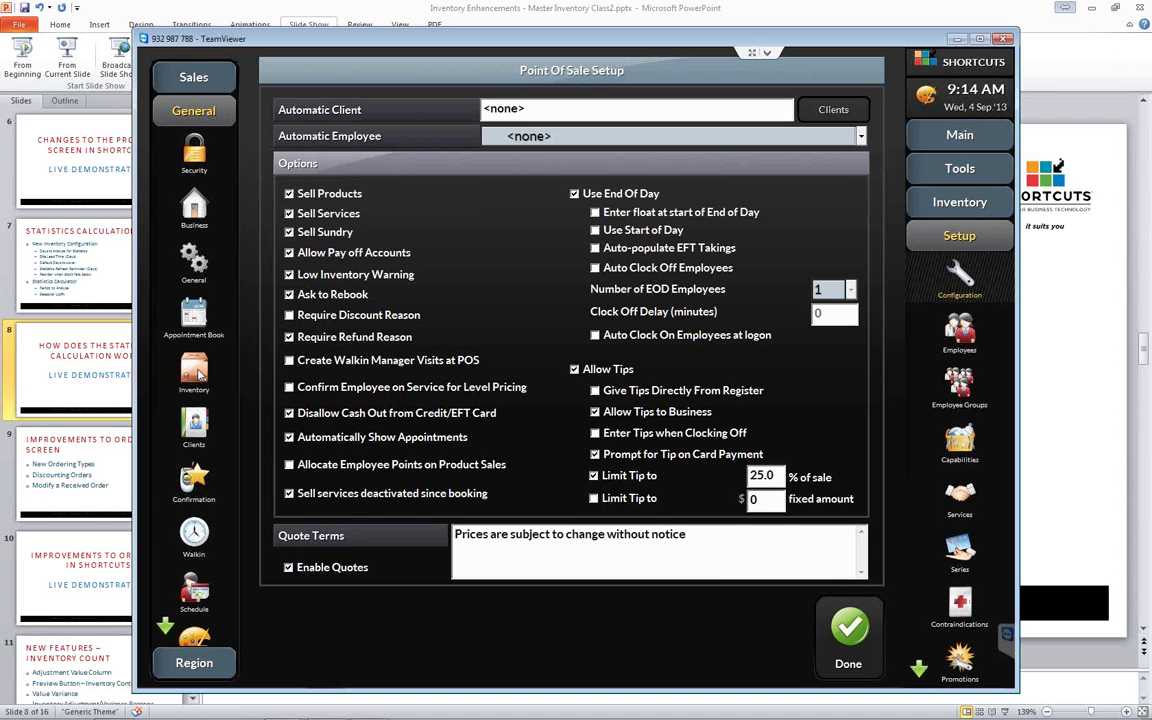
- Review the ordering settings and reorder level options in the Inventory configuration, and close the configuration
{"action": "left_click", "coordinate": [199, 374]}
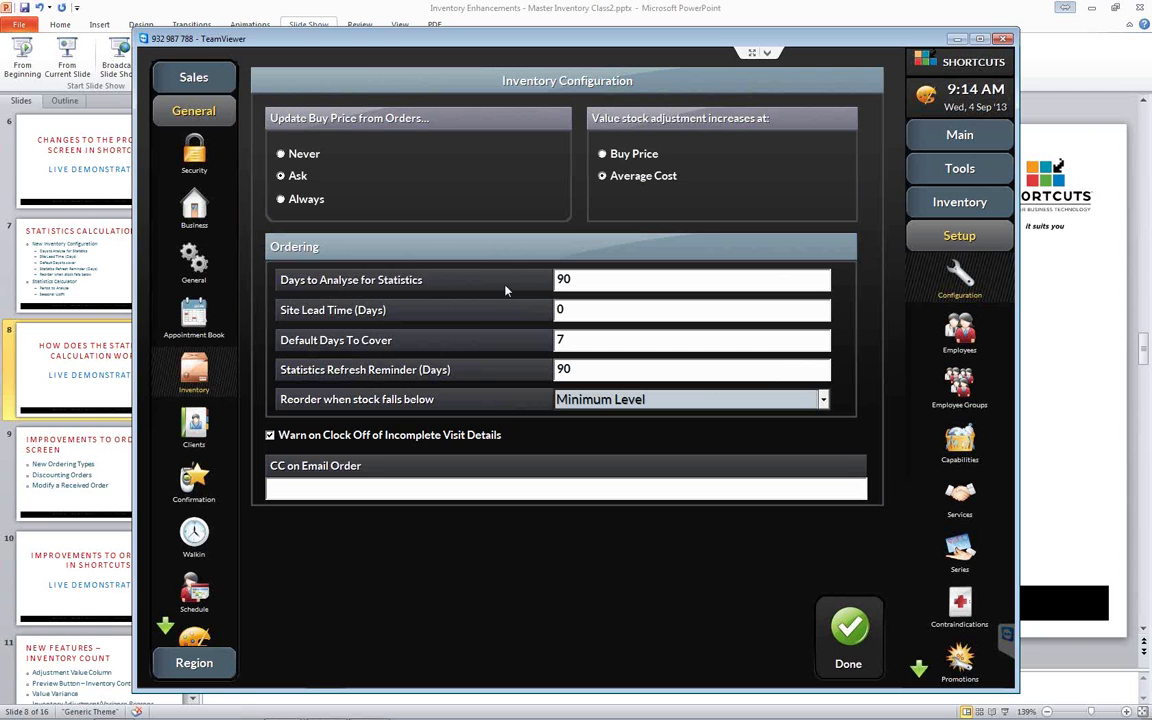
{"action": "double_click", "coordinate": [577, 279]}
{"action": "left_click", "coordinate": [571, 312]}
{"action": "left_click", "coordinate": [573, 309]}
{"action": "left_click", "coordinate": [578, 343]}
{"action": "key", "text": "Tab"}
{"action": "left_click", "coordinate": [823, 400]}
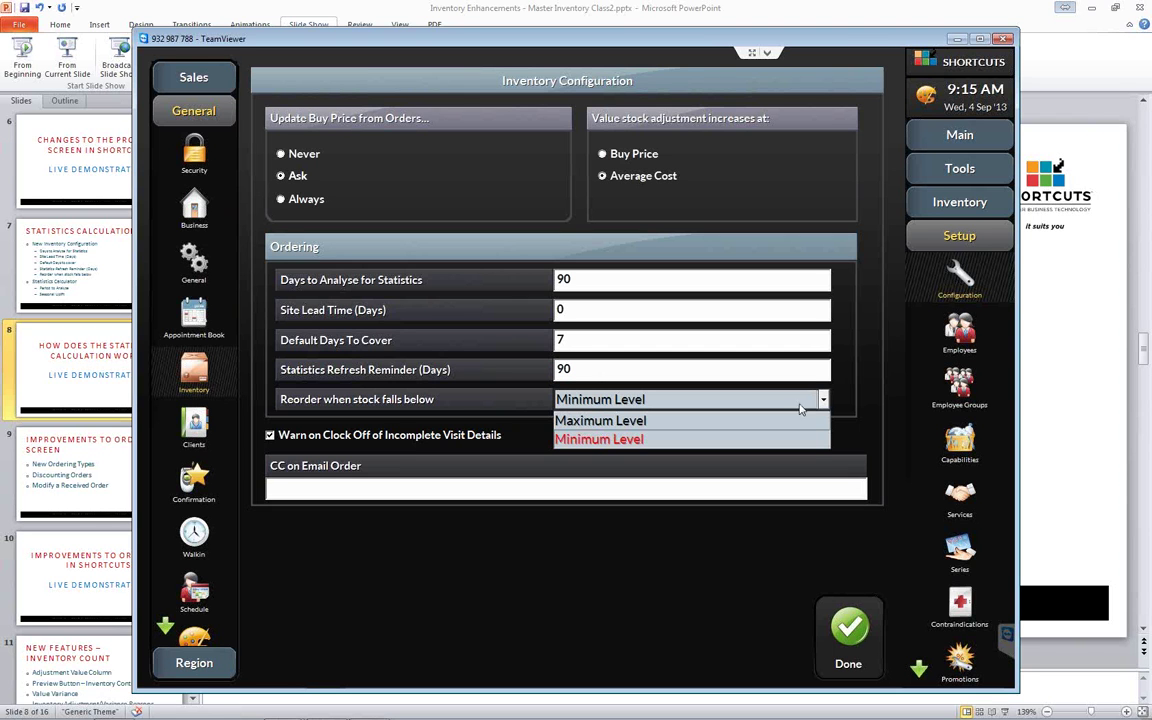
{"action": "left_click", "coordinate": [751, 466]}
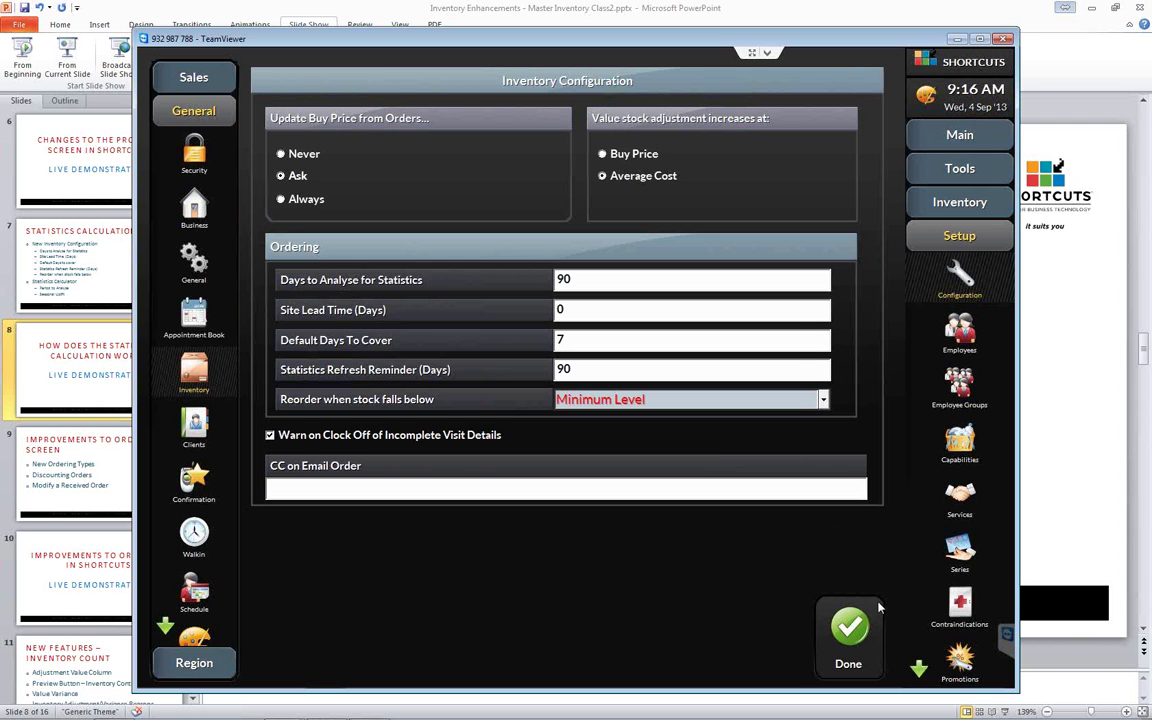
{"action": "left_click", "coordinate": [851, 636]}
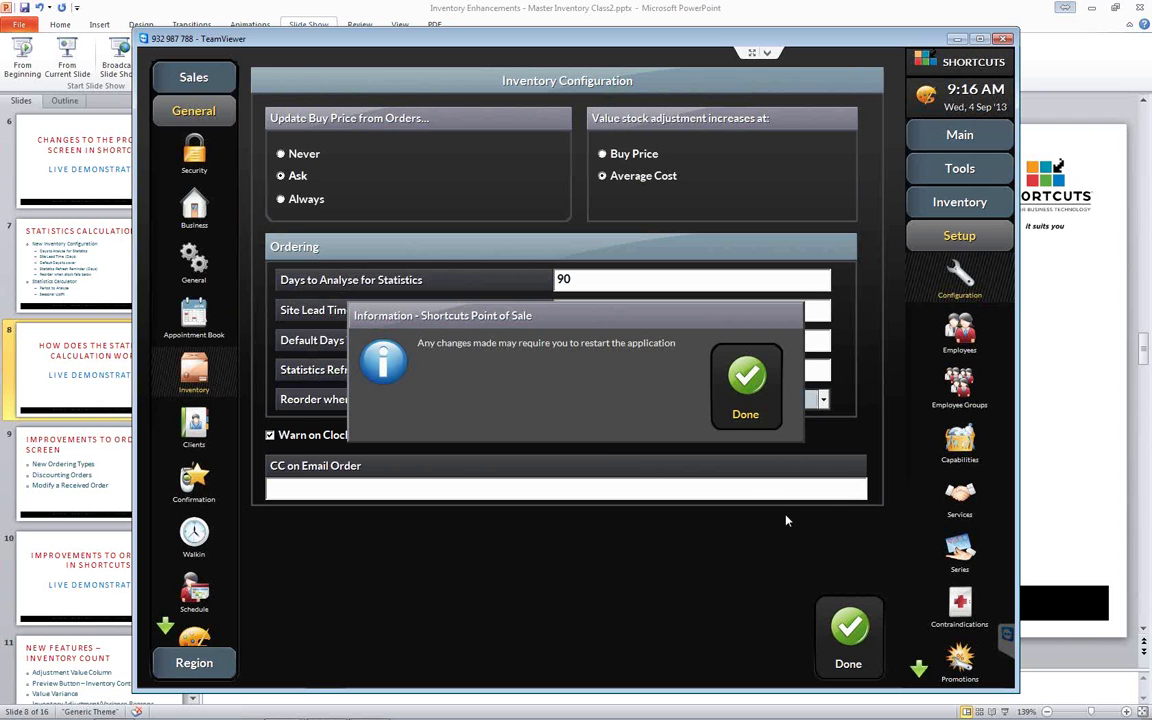
{"action": "left_click", "coordinate": [754, 396]}
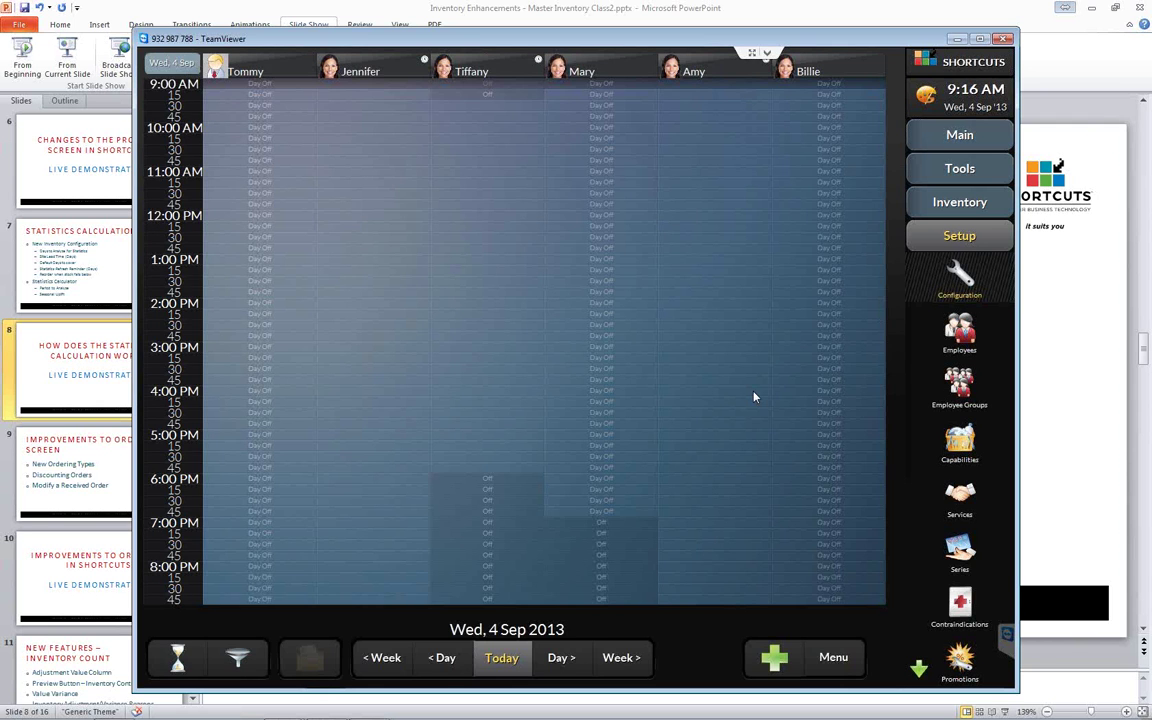
- Open the inventory Statistics Calculation screen
{"action": "left_click", "coordinate": [990, 208]}
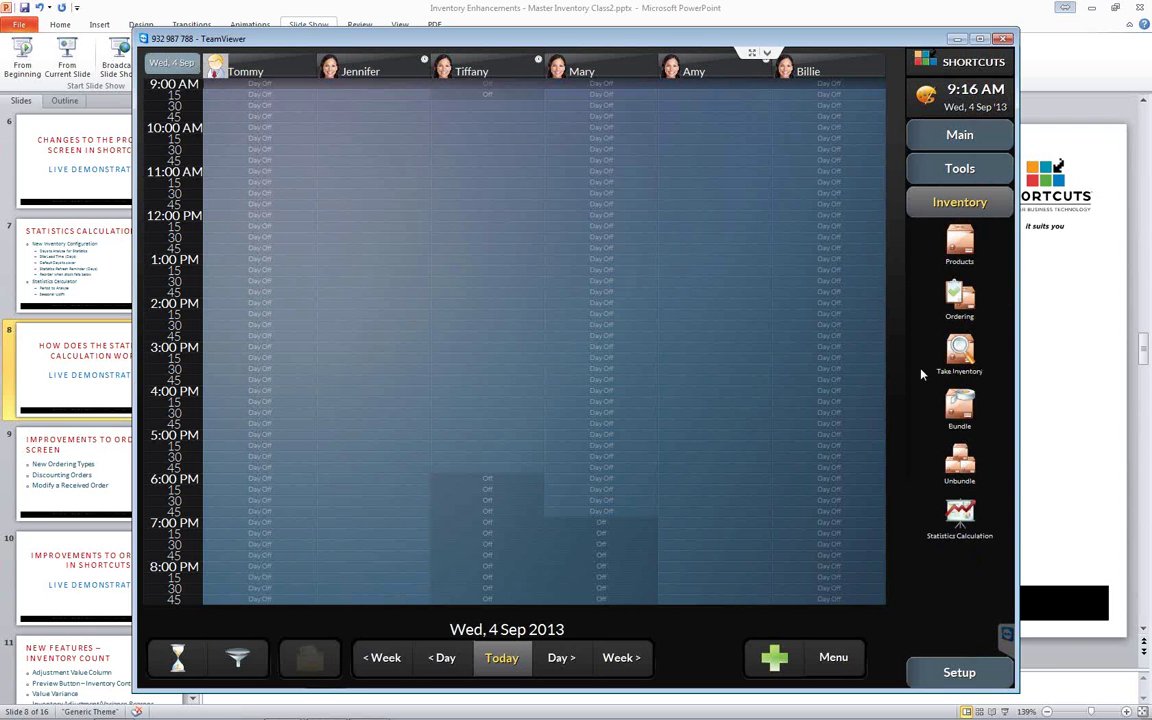
{"action": "left_click", "coordinate": [960, 515]}
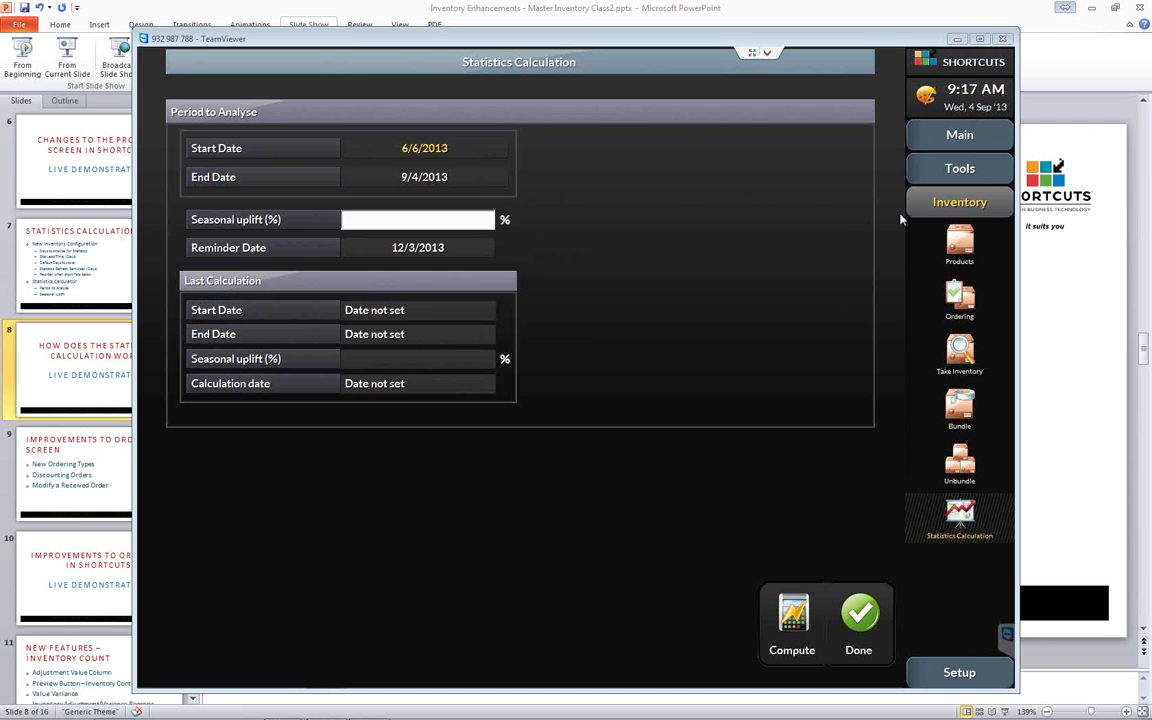
- Check the maximum and minimum levels of the DAVINES Essential Haircare products, and return to Statistics Calculation
{"action": "left_click", "coordinate": [962, 247]}
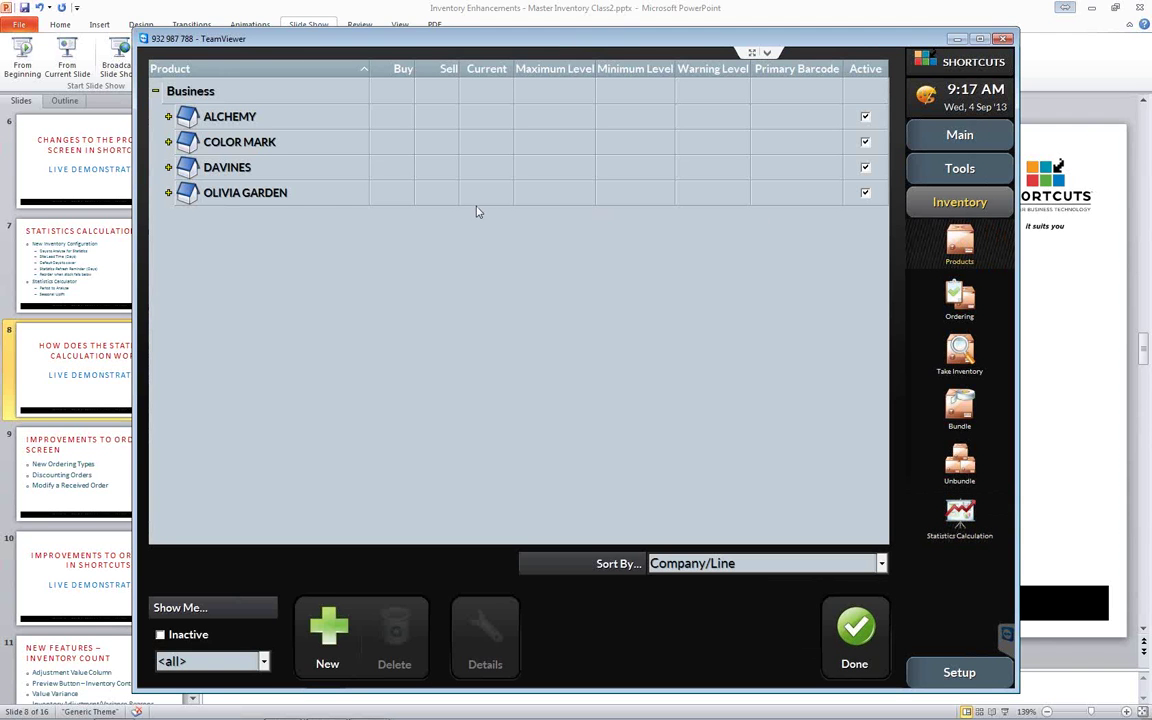
{"action": "left_click", "coordinate": [168, 166]}
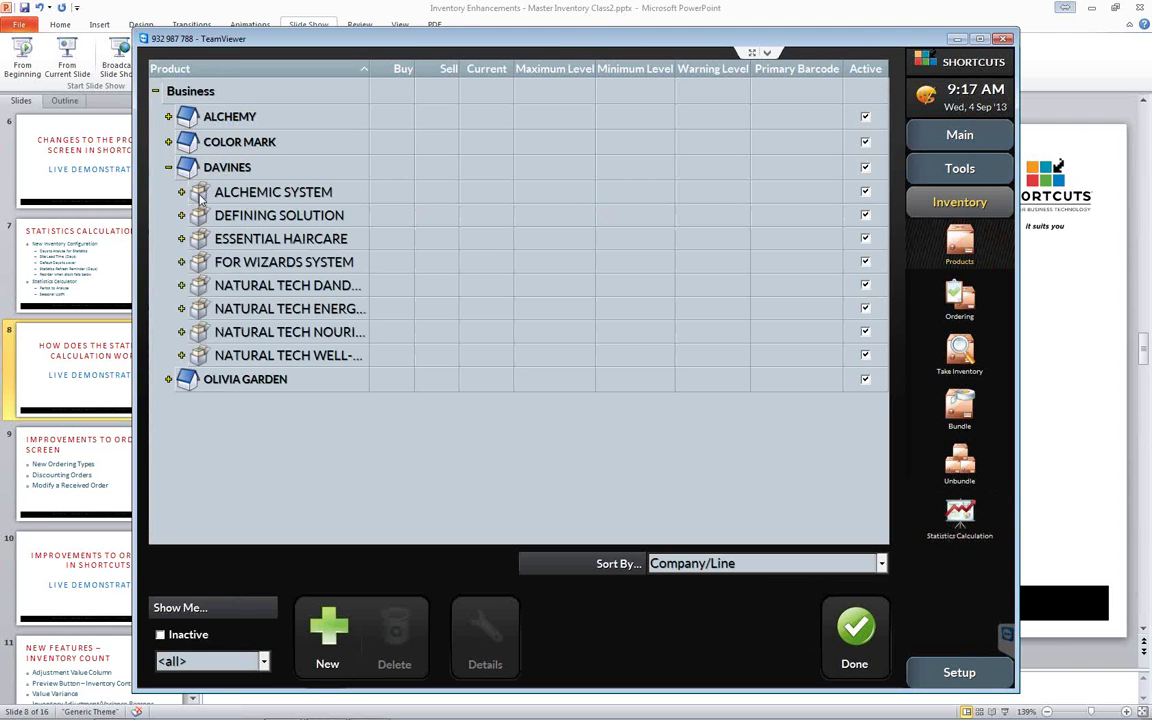
{"action": "left_click", "coordinate": [181, 238]}
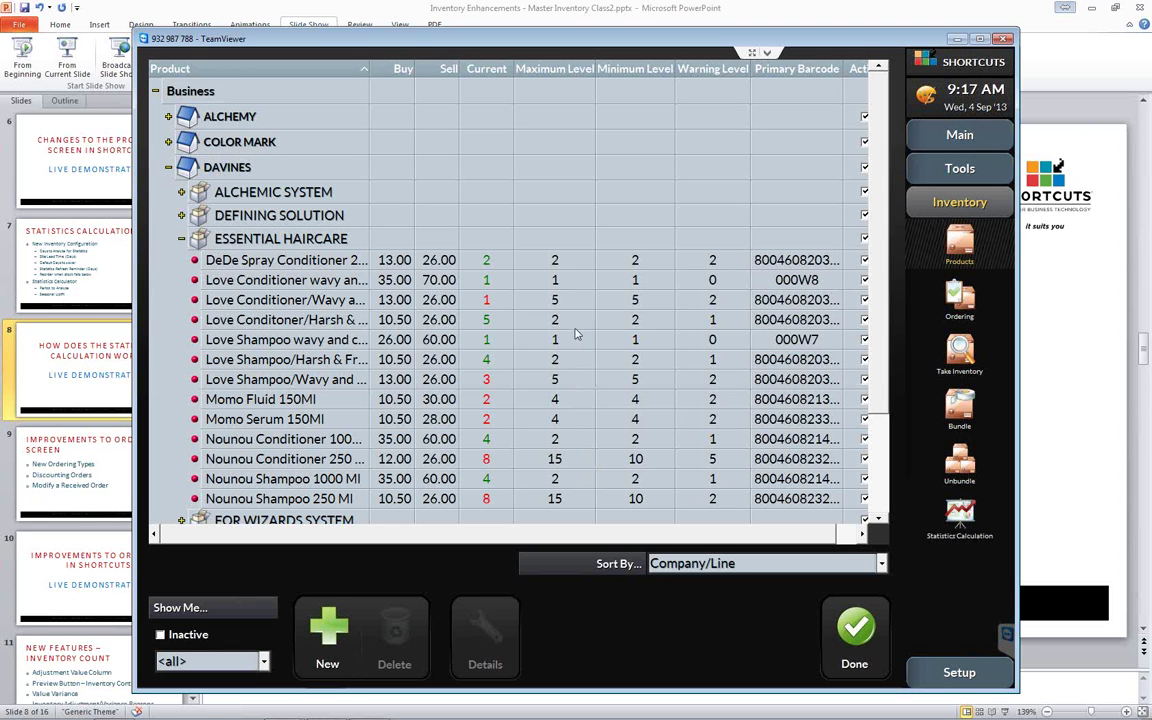
{"action": "left_click", "coordinate": [856, 627]}
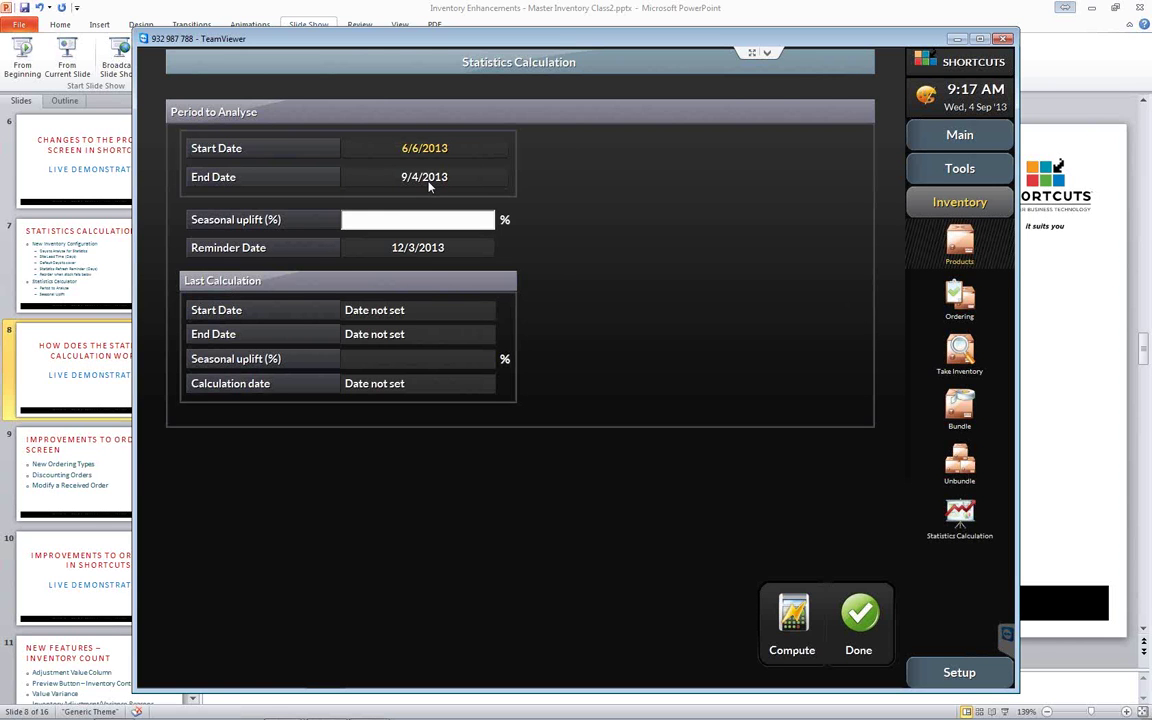
- Set the statistics calculation's reminder date to 10/28/2013 and its seasonal uplift to 10%
{"action": "left_click", "coordinate": [357, 220]}
{"action": "left_click", "coordinate": [463, 253]}
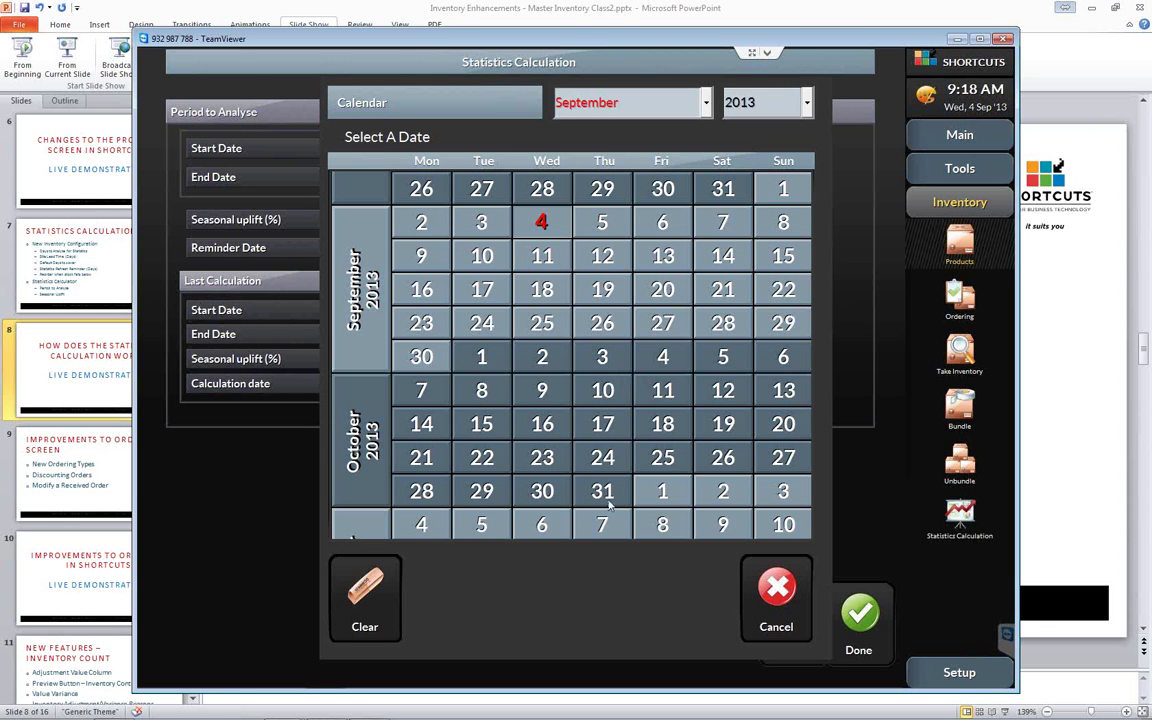
{"action": "left_click", "coordinate": [423, 491]}
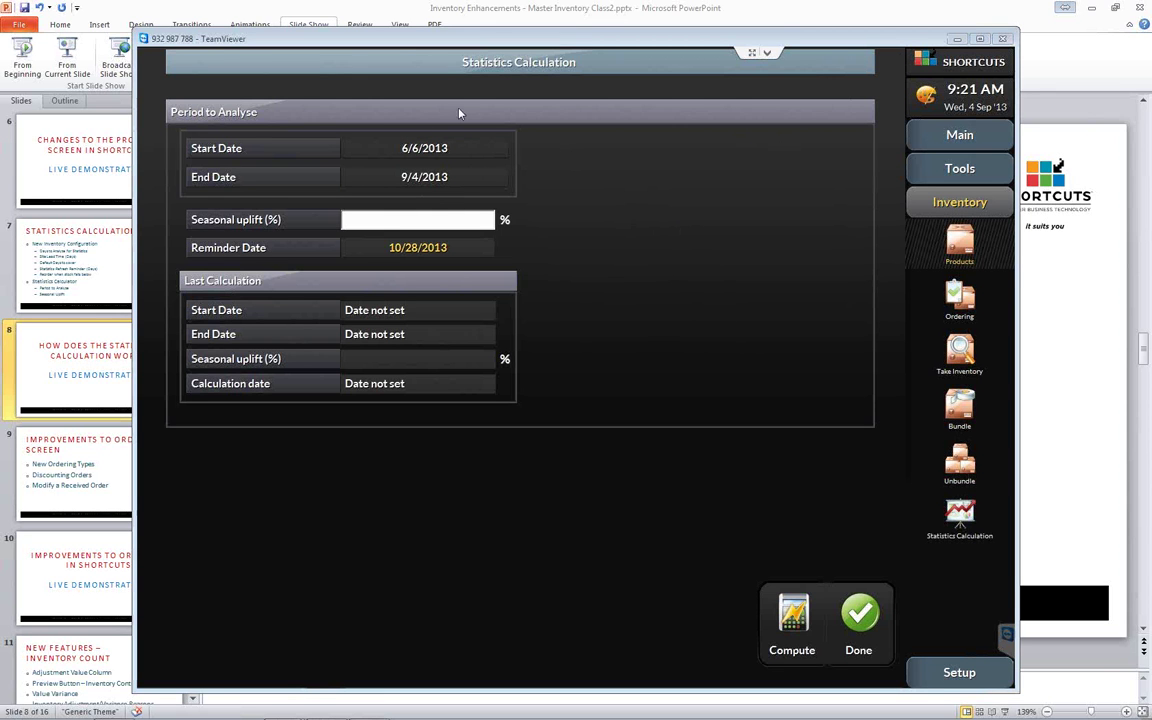
{"action": "left_click", "coordinate": [457, 219]}
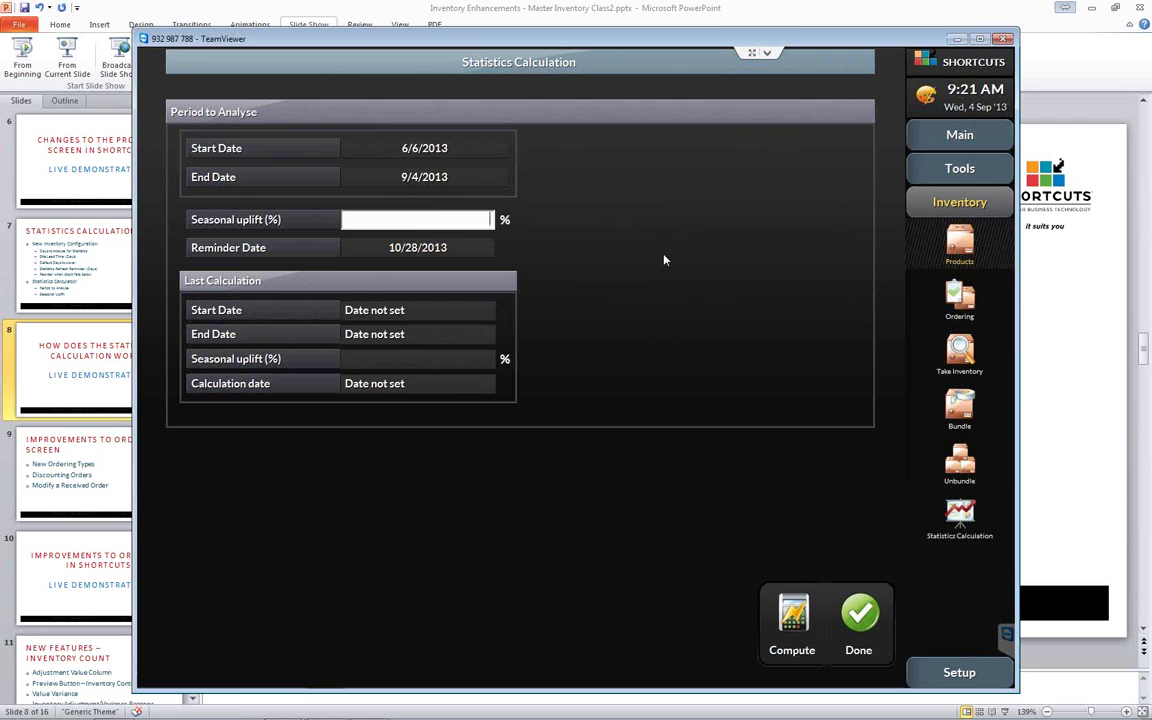
{"action": "type", "text": "10"}
{"action": "left_click_drag", "start_coordinate": [478, 219], "coordinate": [558, 219]}
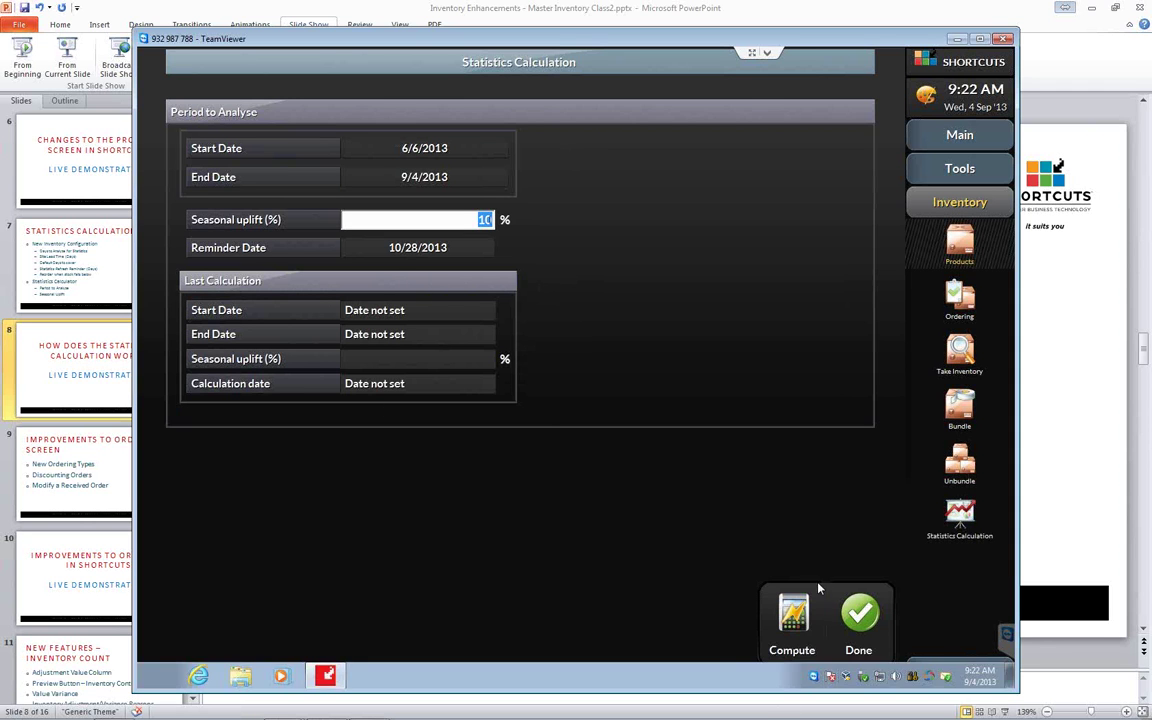
- Compute the inventory statistics for the chosen period and close the Statistics Calculation screen
{"action": "left_click", "coordinate": [802, 645]}
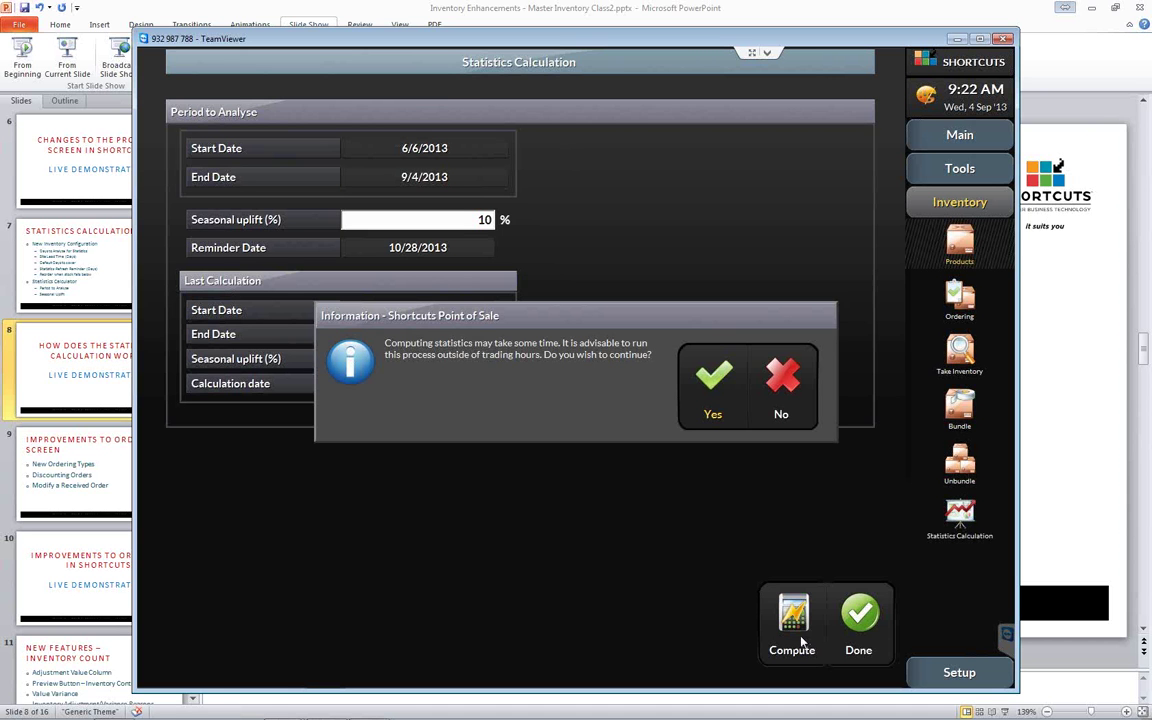
{"action": "left_click", "coordinate": [710, 380]}
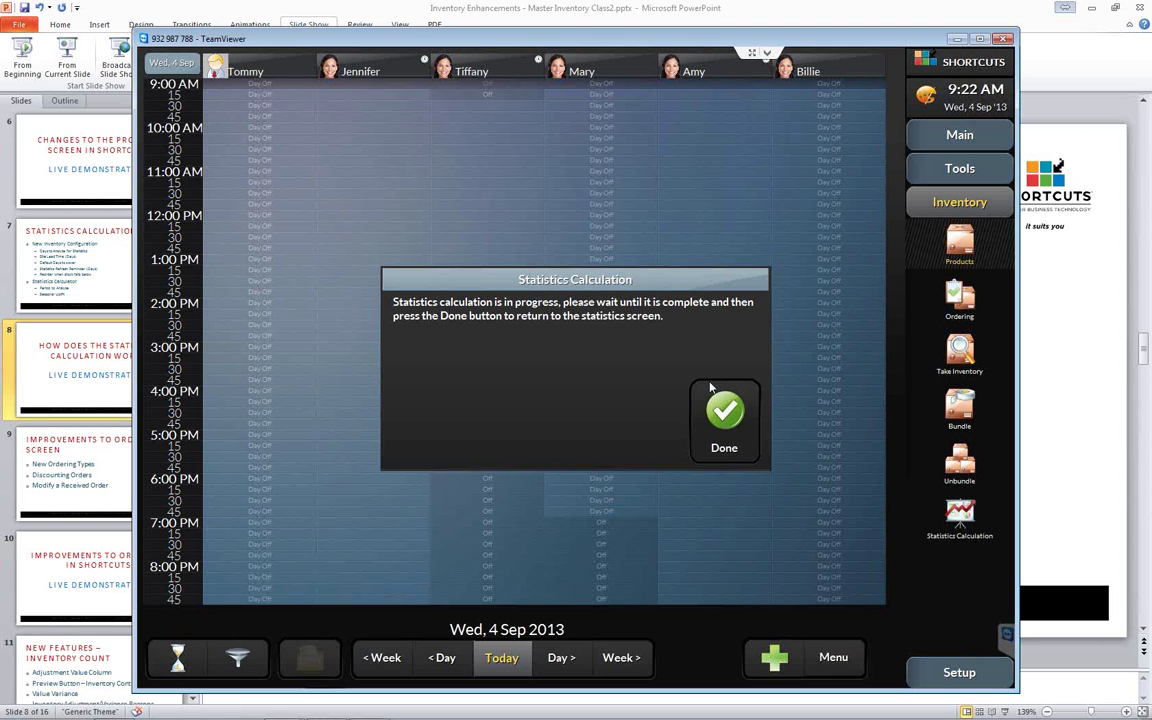
{"action": "left_click", "coordinate": [725, 415]}
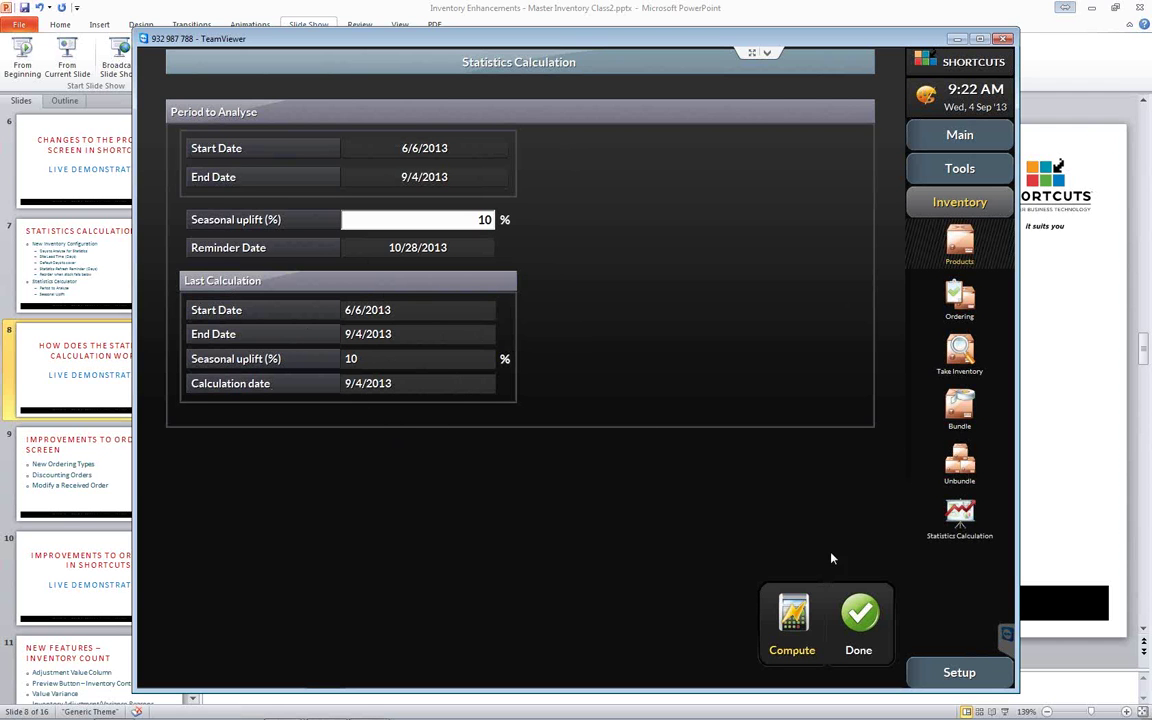
{"action": "left_click", "coordinate": [859, 622]}
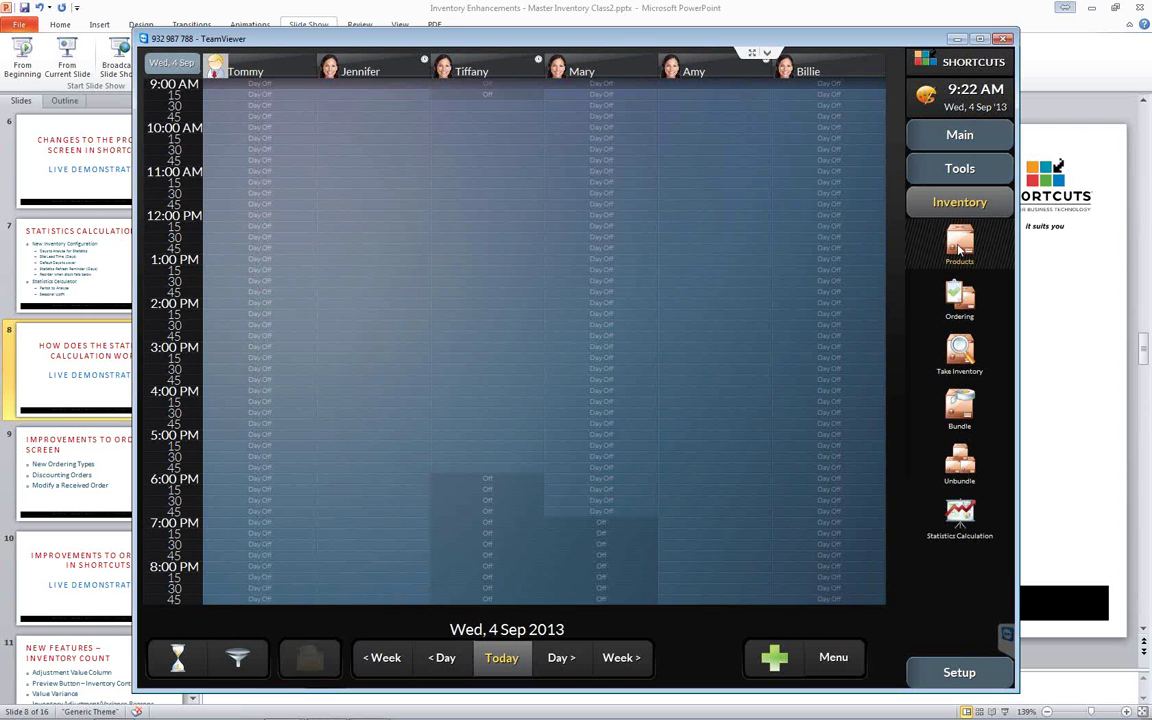
- Examine the recalculated maximum levels of the DAVINES Essential Haircare products in the product list
{"action": "left_click", "coordinate": [958, 248]}
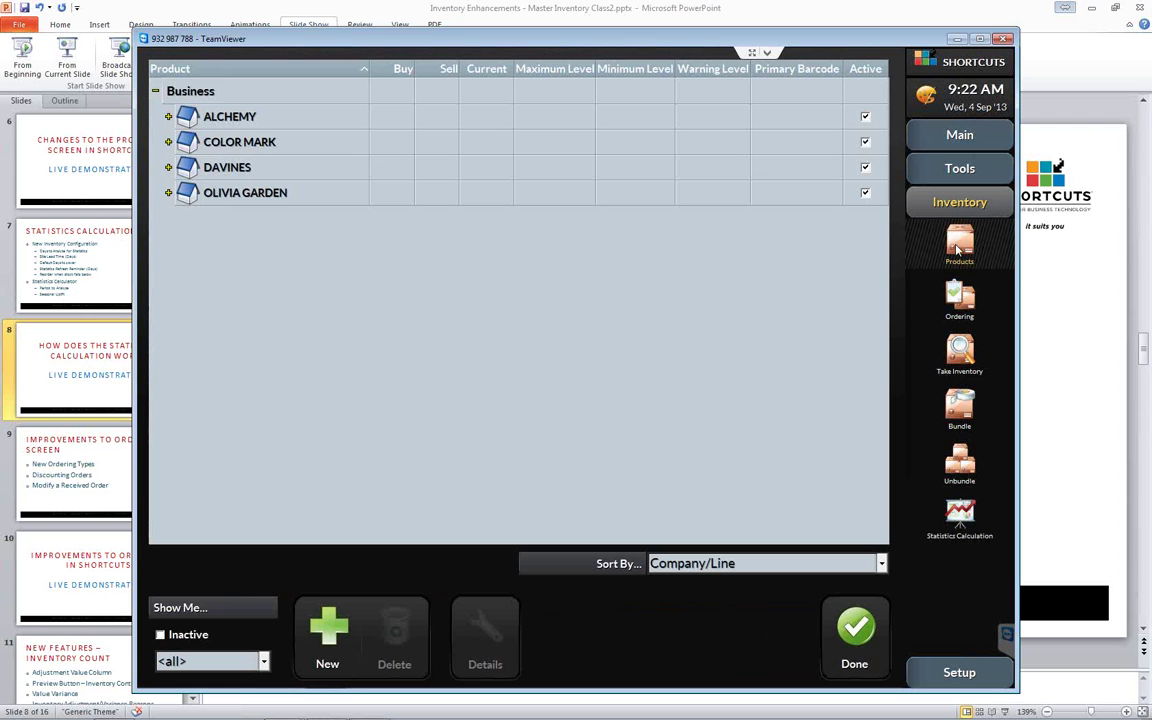
{"action": "left_click", "coordinate": [168, 167]}
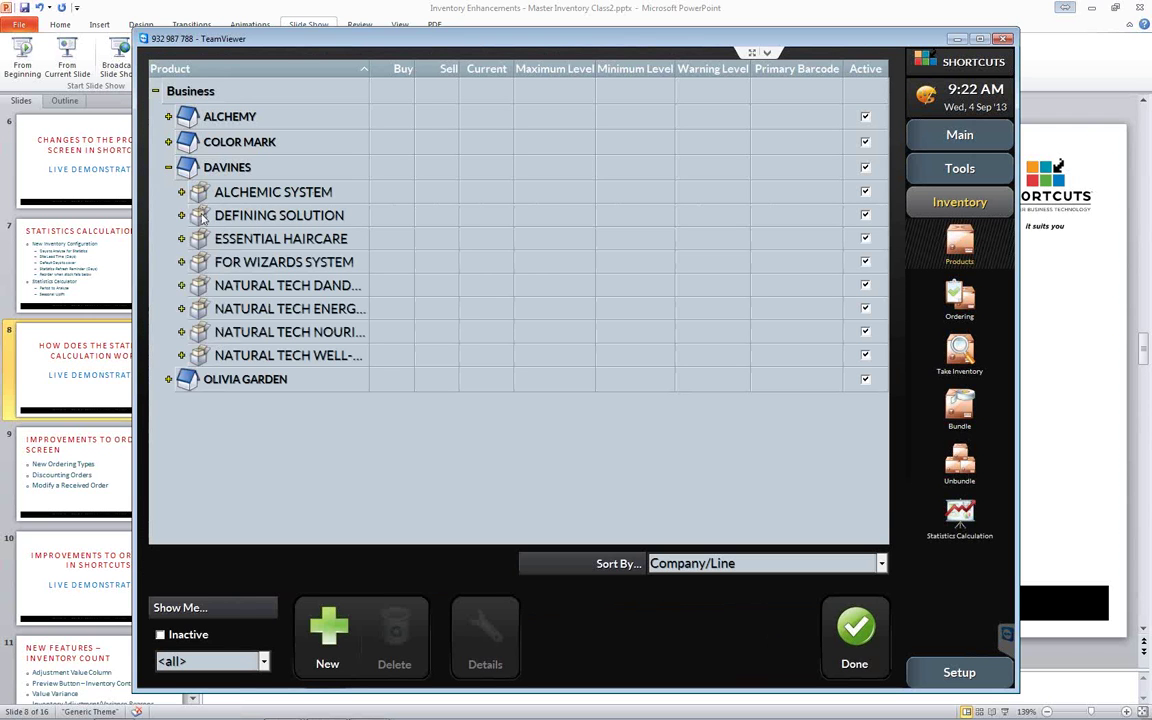
{"action": "left_click", "coordinate": [181, 239]}
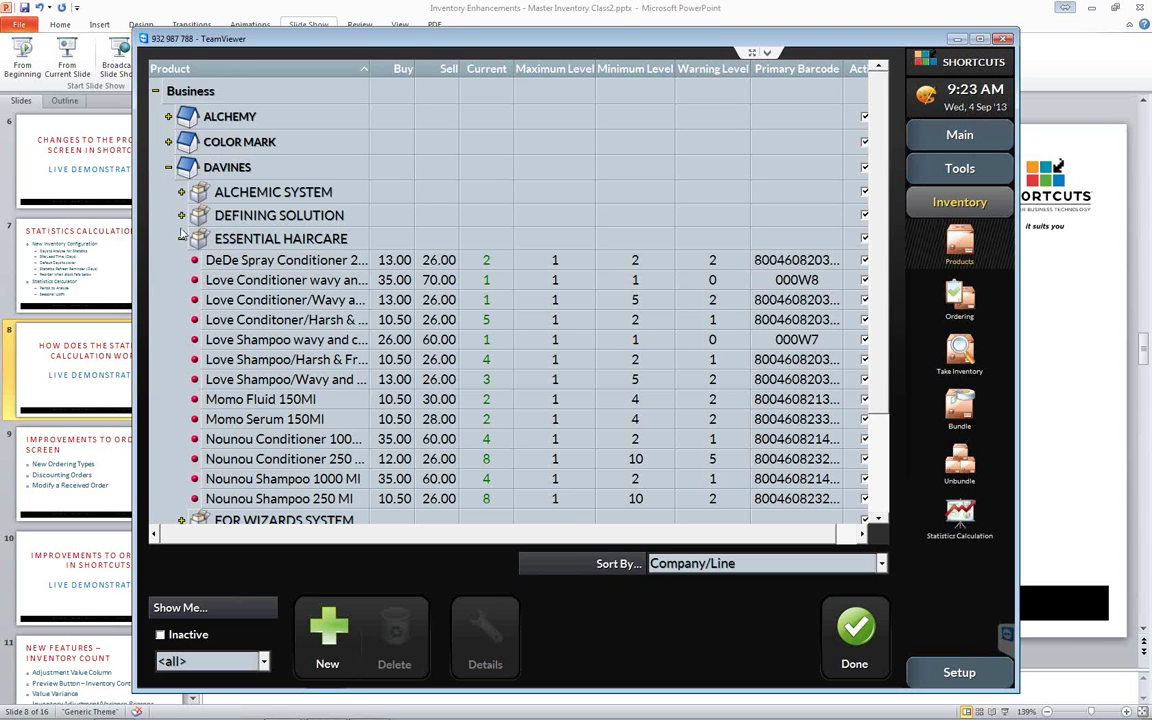
{"action": "left_click", "coordinate": [181, 240]}
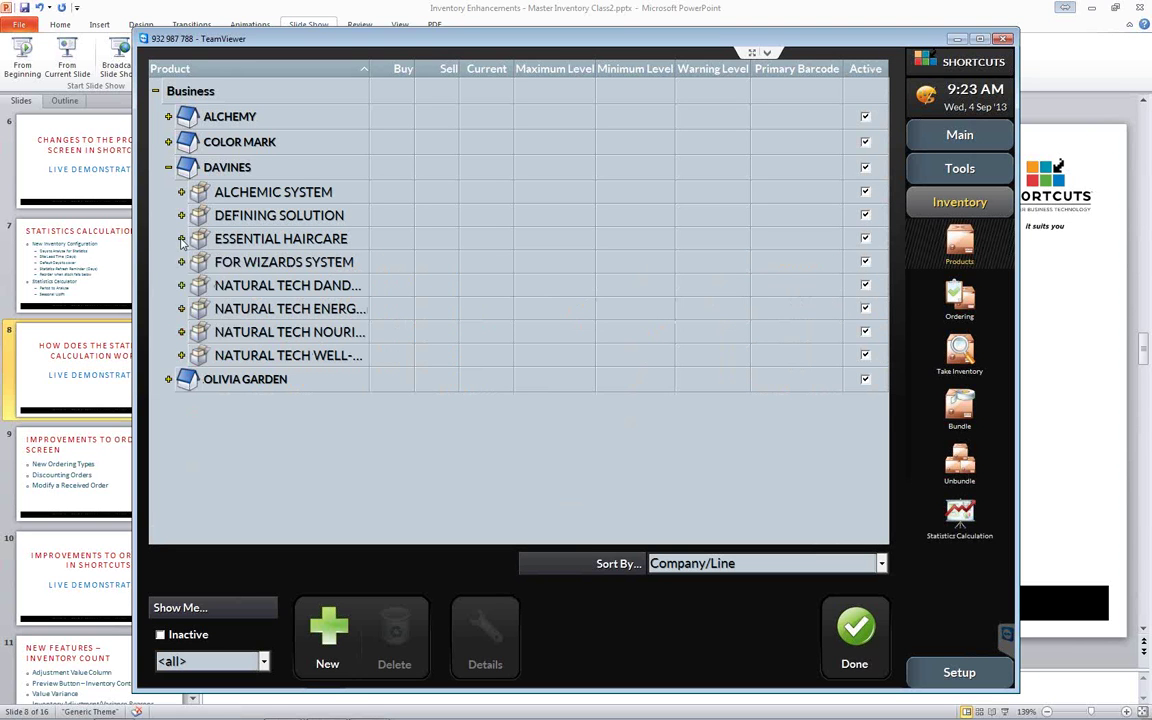
- Examine the levels of the OLIVIA GARDEN Paddle Brush and NanoThermic Round products, and collapse both lines
{"action": "left_click", "coordinate": [168, 379]}
{"action": "left_click", "coordinate": [181, 428]}
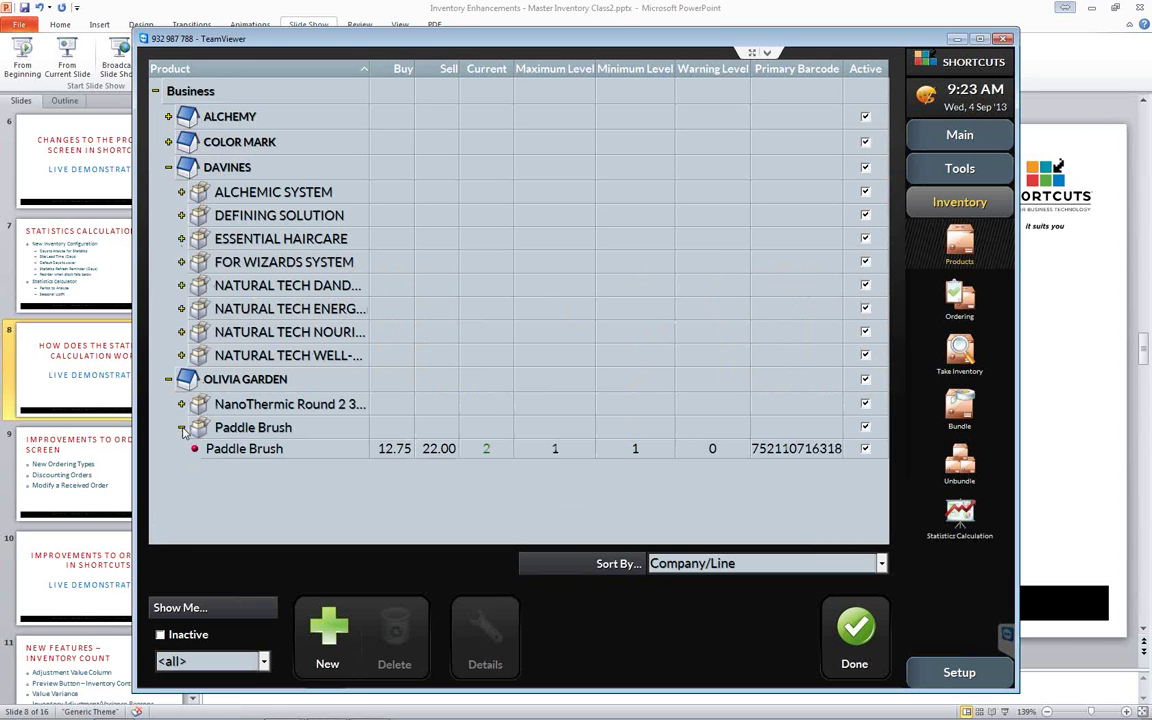
{"action": "left_click", "coordinate": [181, 404]}
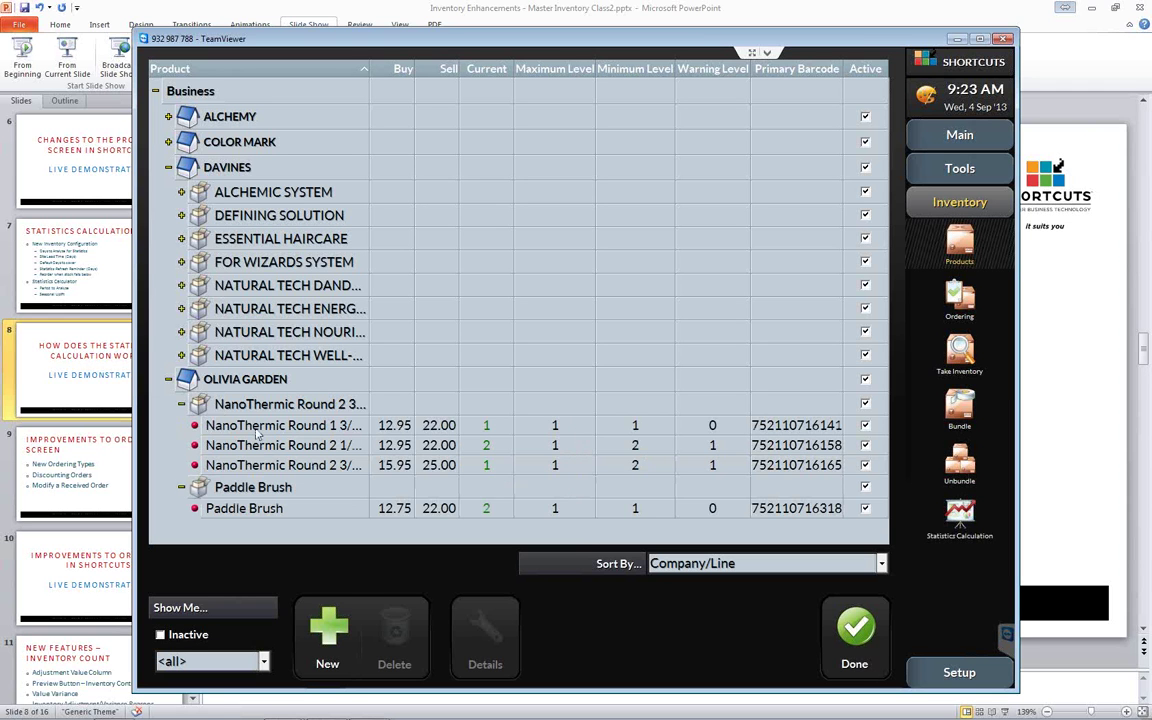
{"action": "left_click", "coordinate": [181, 487]}
{"action": "left_click", "coordinate": [181, 404]}
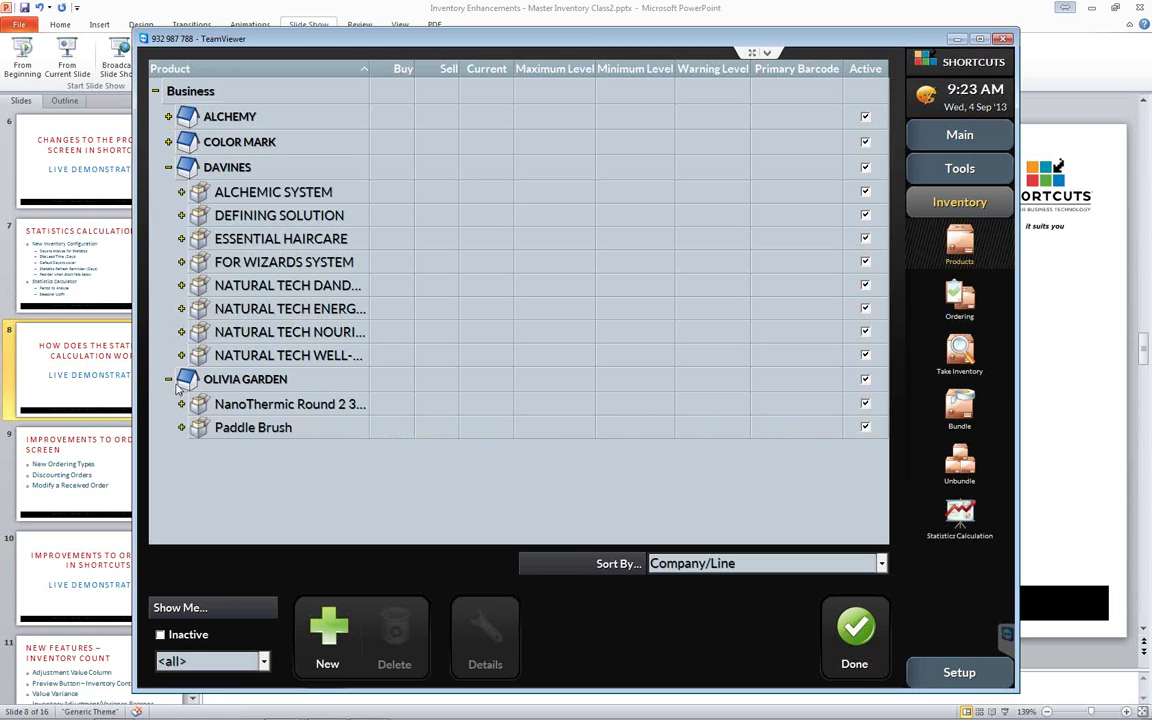
- Collapse the OLIVIA GARDEN and DAVINES companies in the product list
{"action": "left_click", "coordinate": [168, 379]}
{"action": "left_click", "coordinate": [168, 167]}
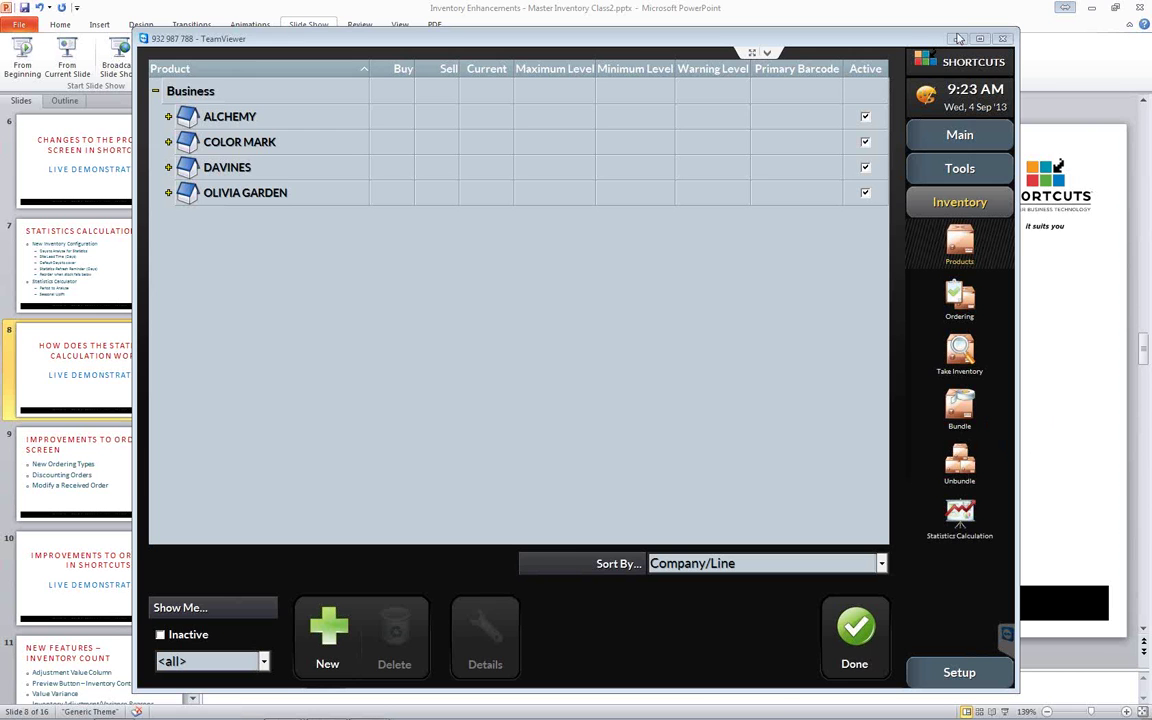
- Switch to PowerPoint, start the slide show from the current slide and advance to the Improvements to Ordering Screen slide
{"action": "left_click", "coordinate": [797, 7]}
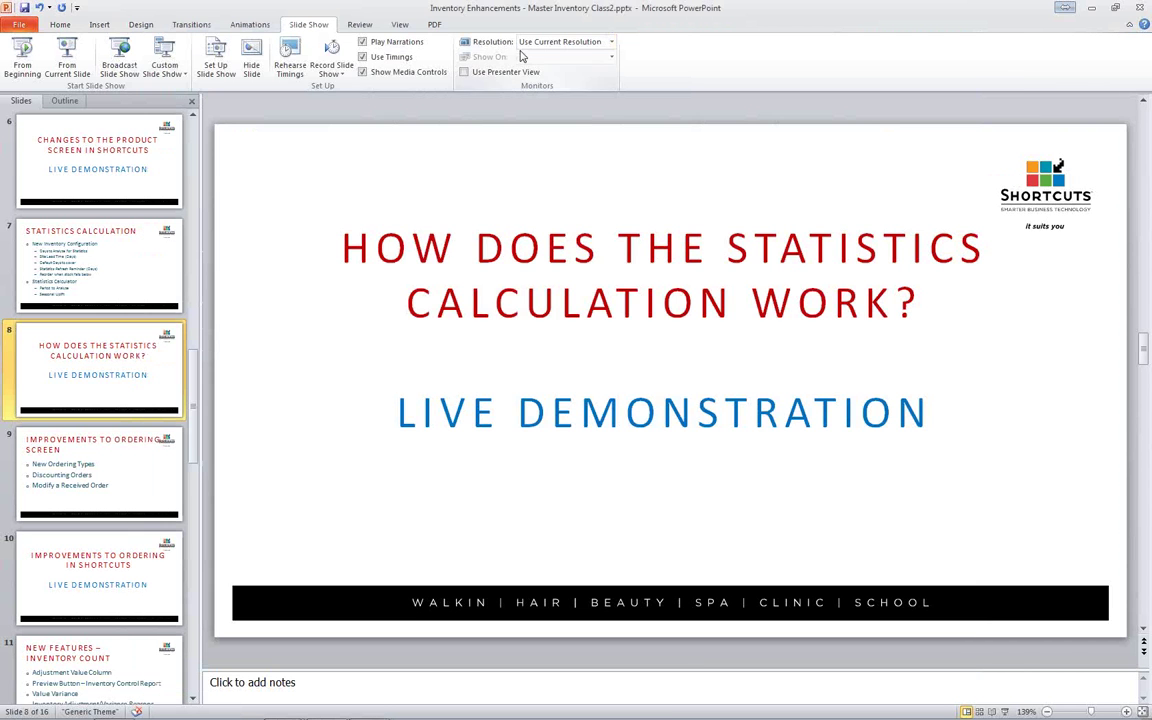
{"action": "left_click", "coordinate": [67, 55]}
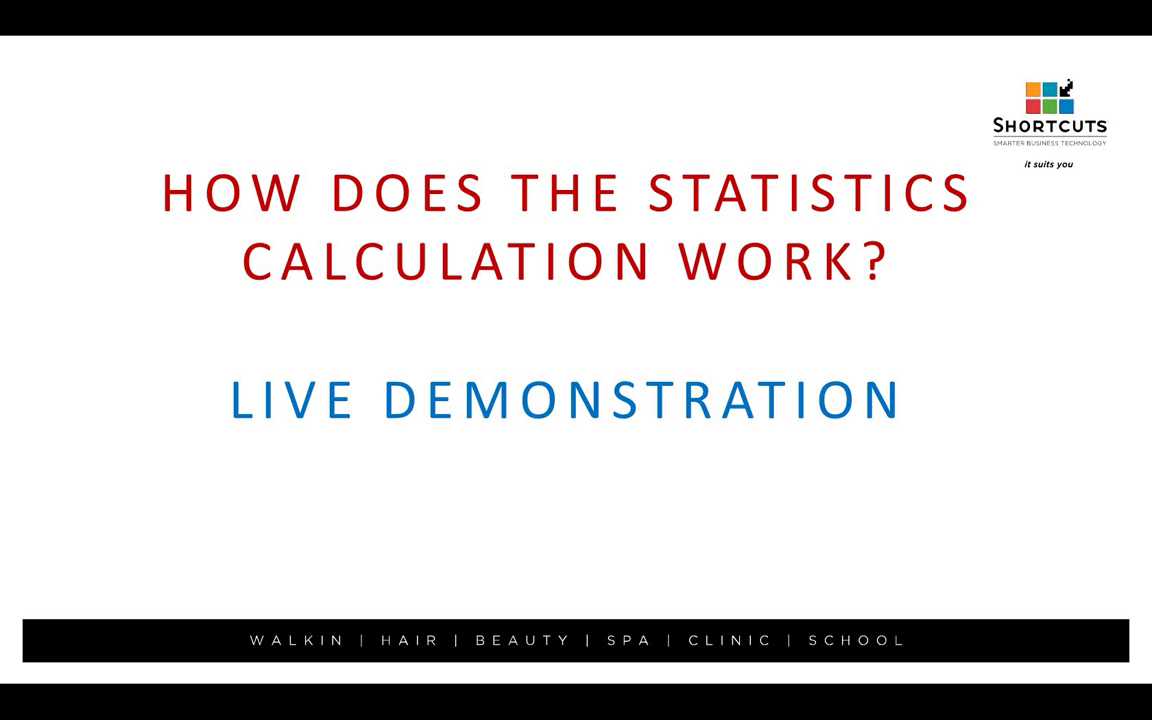
{"action": "key", "text": "Right"}
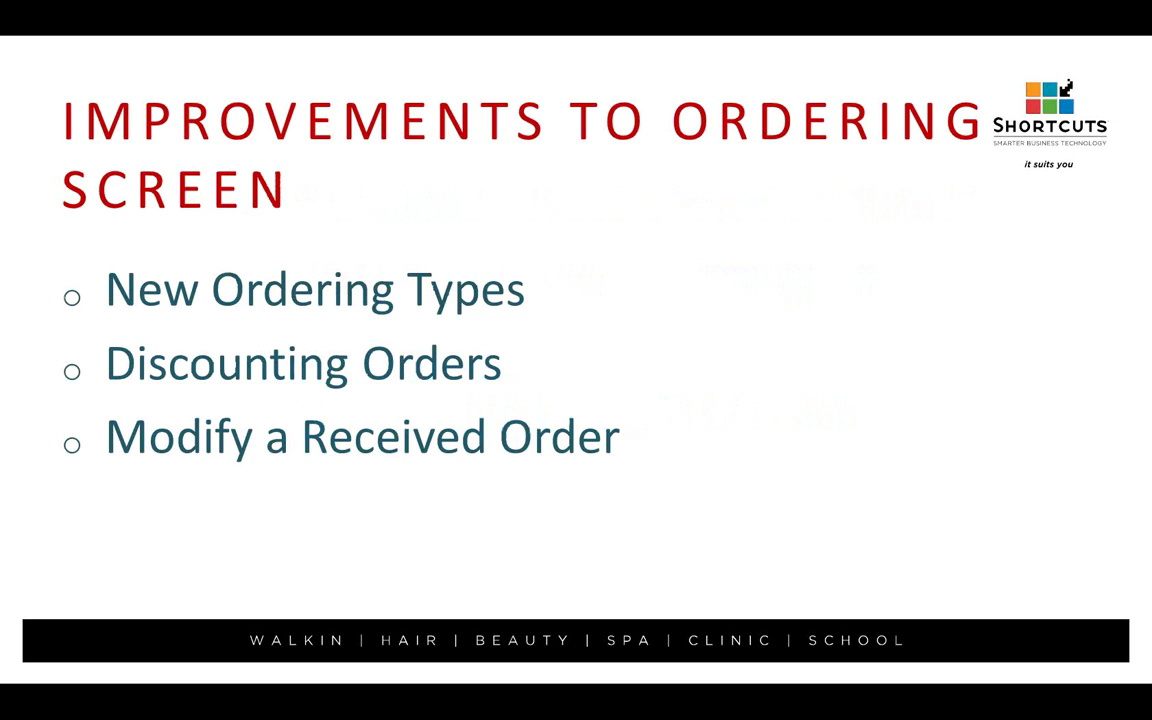
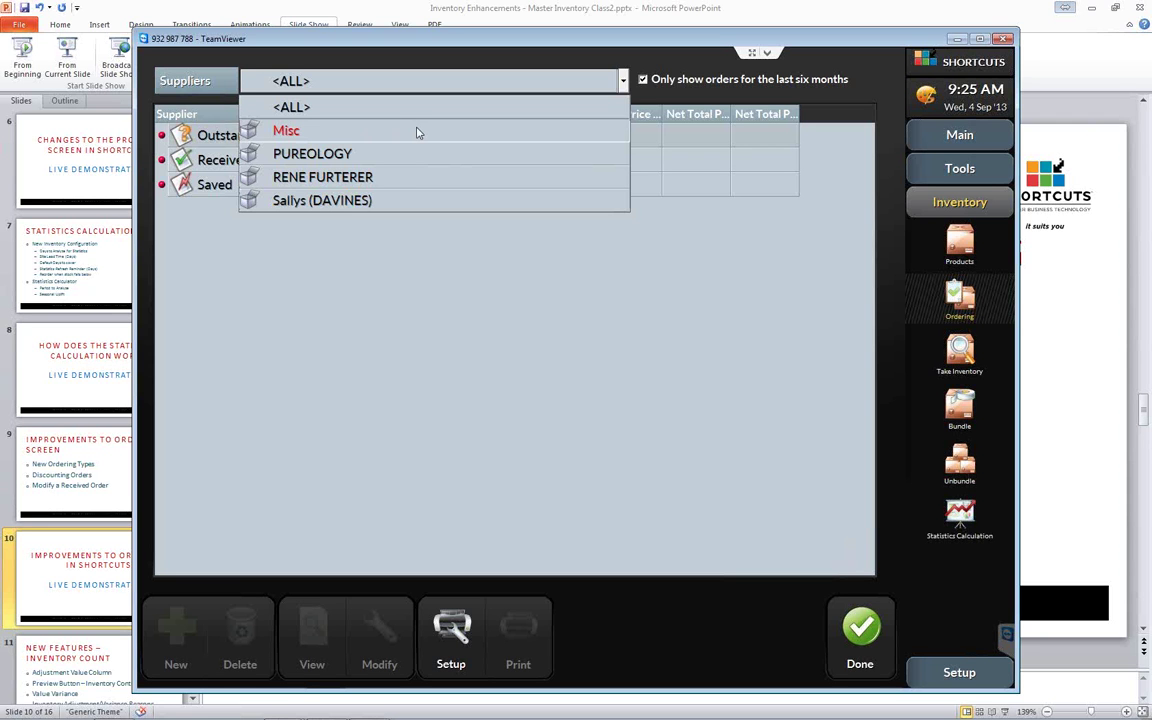
- Create a new order for the Misc supplier with the order type Standard [All]
{"action": "left_click", "coordinate": [418, 133]}
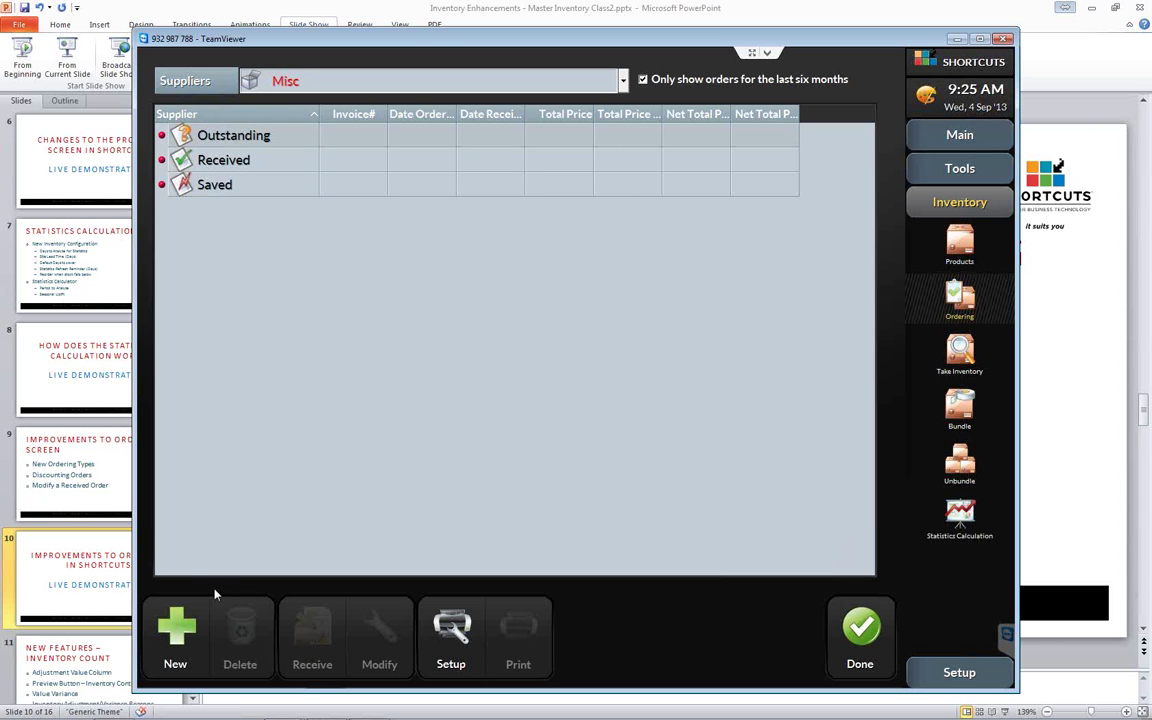
{"action": "left_click", "coordinate": [178, 636]}
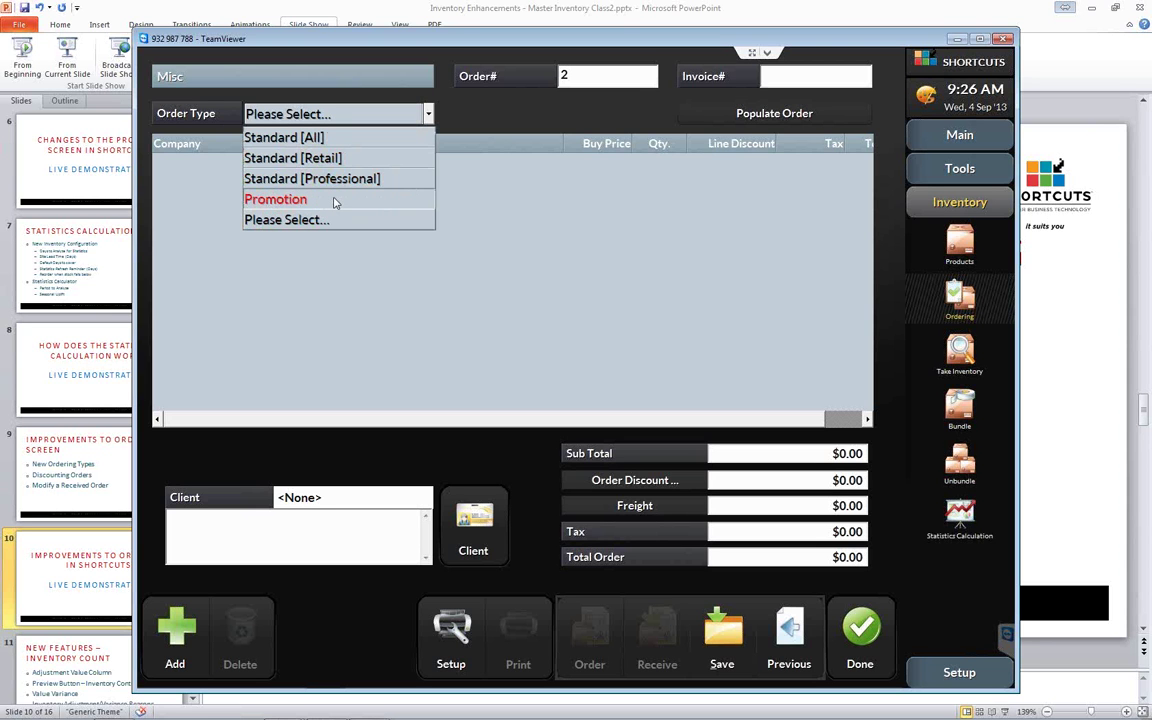
{"action": "left_click", "coordinate": [381, 144]}
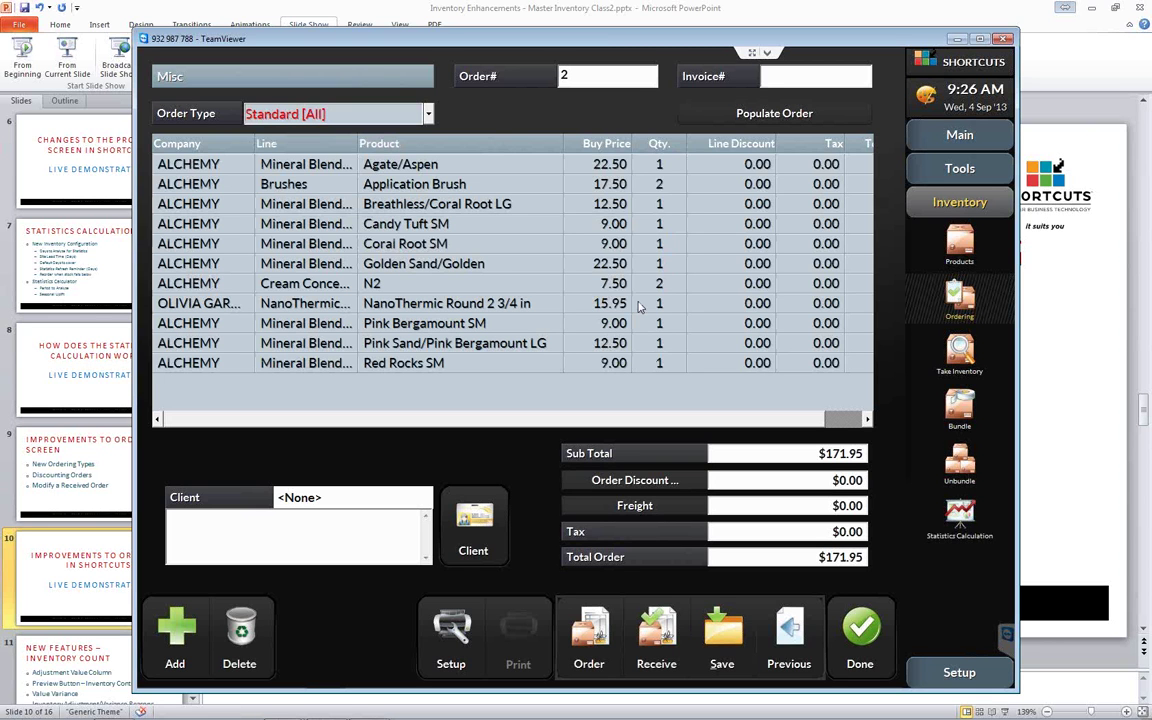
- Add the Maximum Level and Current columns to the order's product list
{"action": "right_click", "coordinate": [512, 147]}
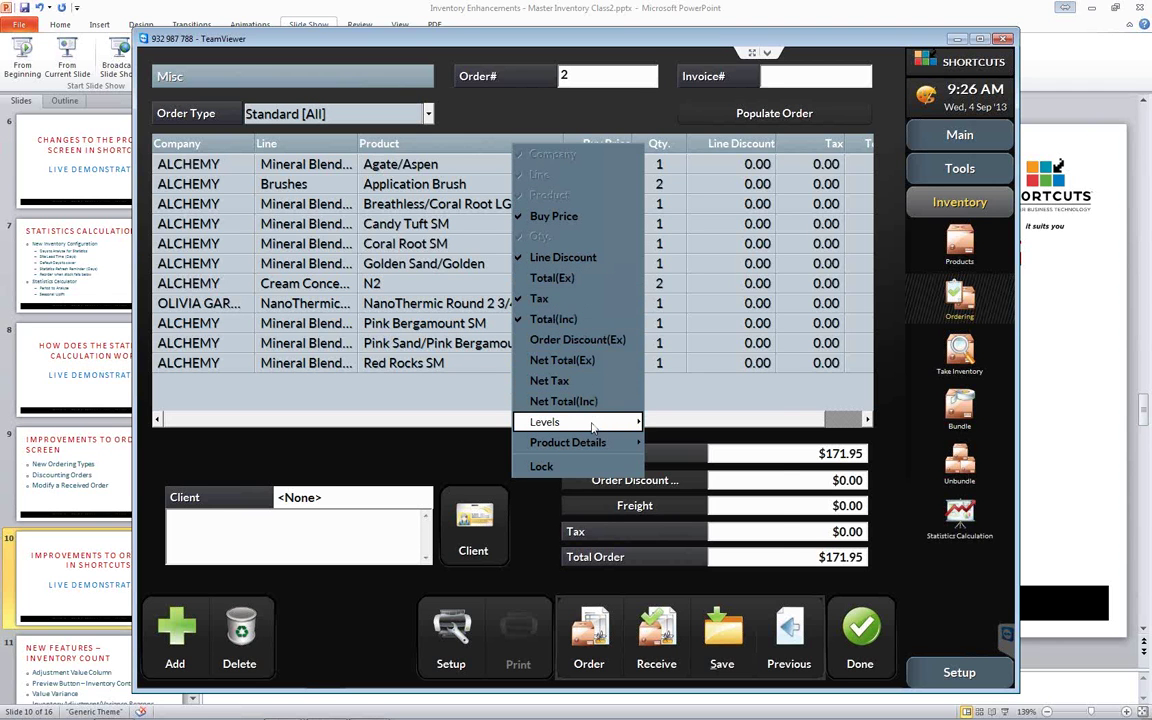
{"action": "mouse_move", "coordinate": [592, 425]}
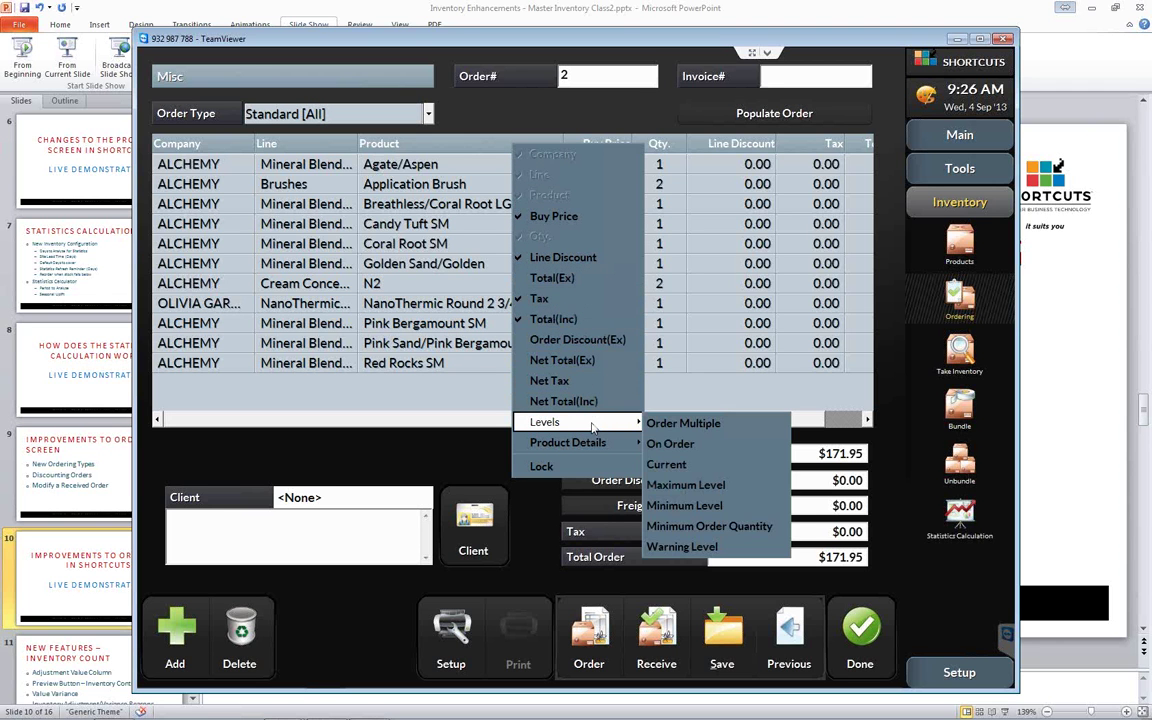
{"action": "left_click", "coordinate": [680, 483]}
{"action": "right_click", "coordinate": [542, 146]}
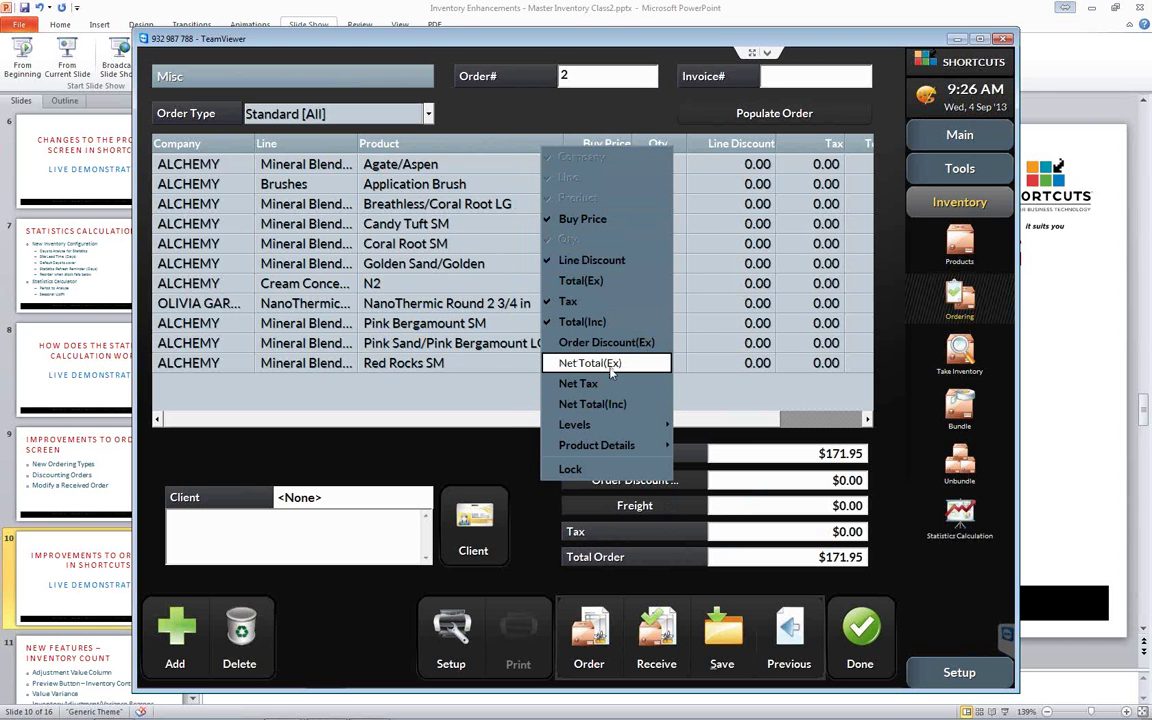
{"action": "mouse_move", "coordinate": [600, 425]}
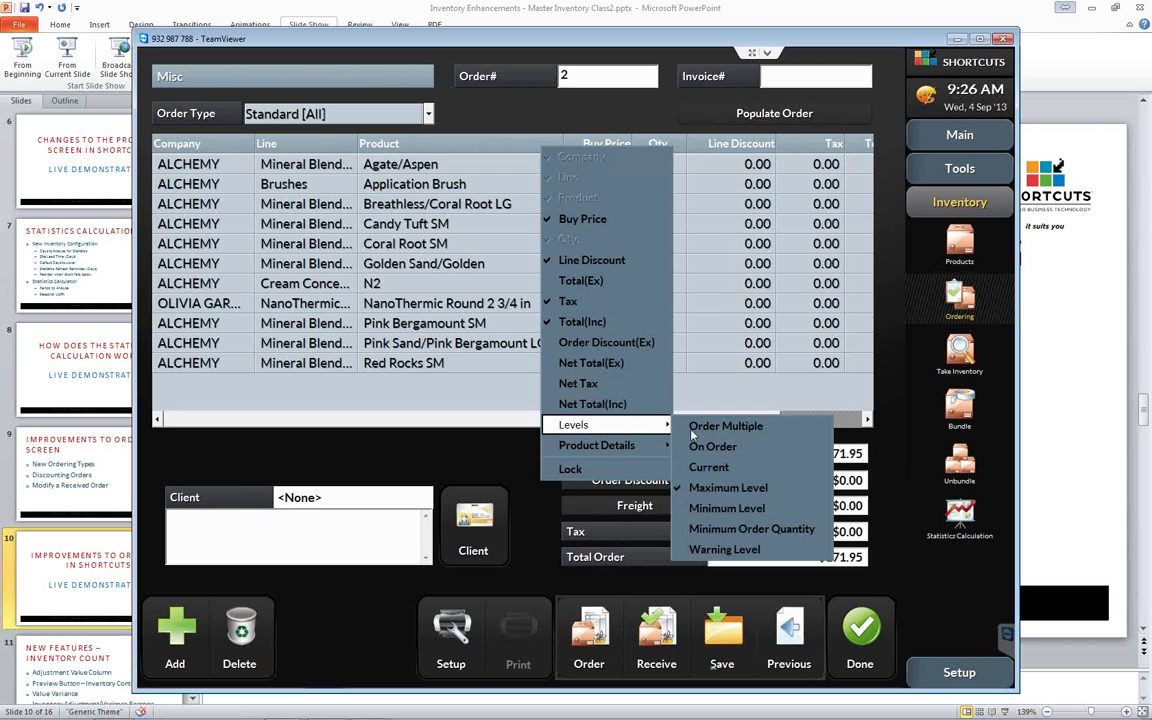
{"action": "left_click", "coordinate": [709, 467]}
- Move the Maximum Level and Current columns directly after Qty. and narrow the Current column
{"action": "left_click_drag", "start_coordinate": [667, 420], "coordinate": [795, 415]}
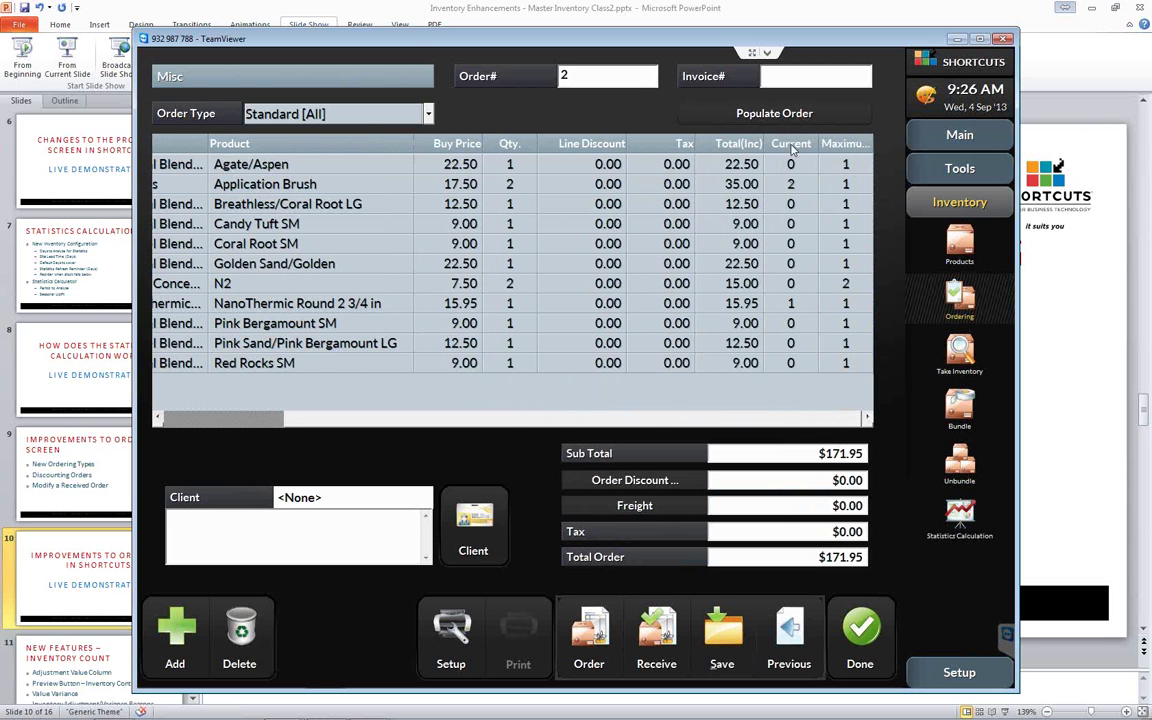
{"action": "left_click_drag", "start_coordinate": [775, 134], "coordinate": [541, 136]}
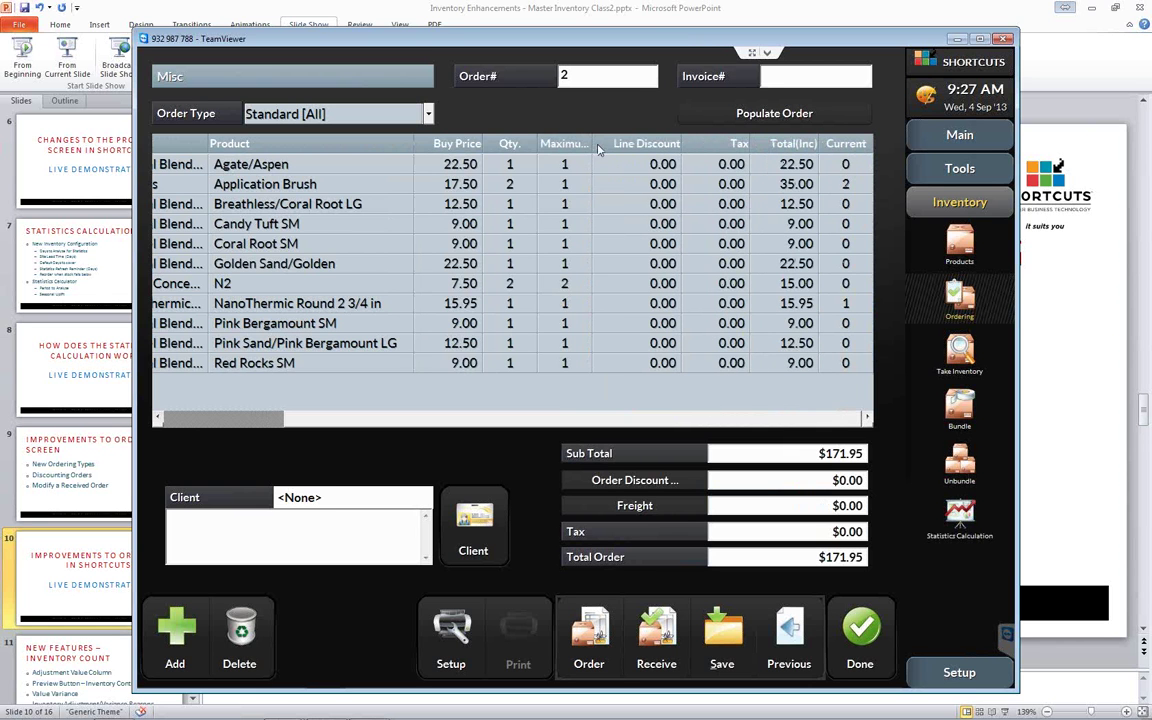
{"action": "left_click_drag", "start_coordinate": [826, 147], "coordinate": [600, 145]}
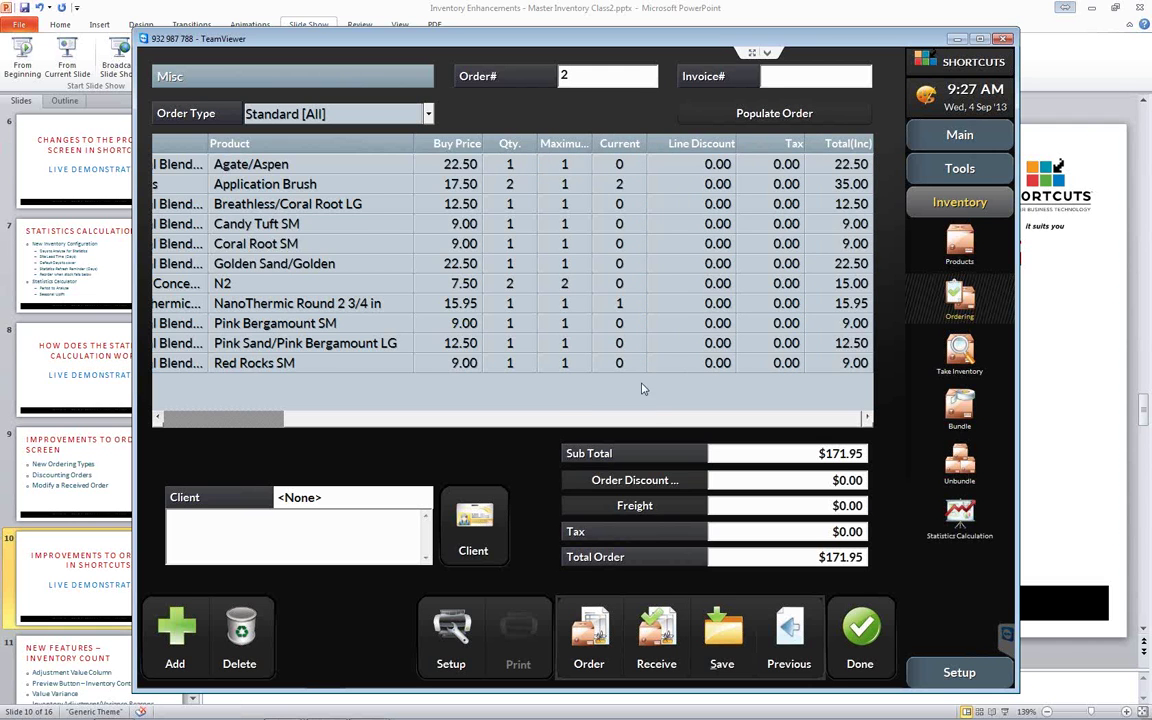
{"action": "scroll", "coordinate": [535, 425], "scroll_direction": "left", "scroll_amount": 1}
{"action": "left_click_drag", "start_coordinate": [535, 420], "coordinate": [374, 409]}
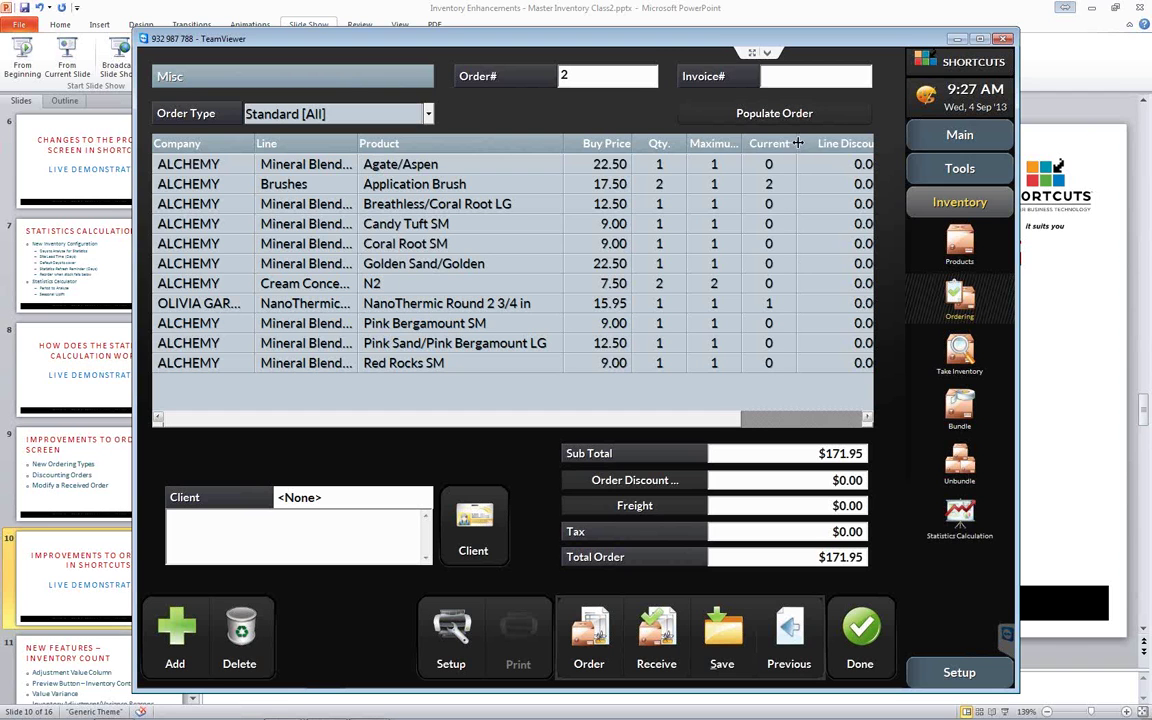
{"action": "left_click_drag", "start_coordinate": [797, 143], "coordinate": [781, 143]}
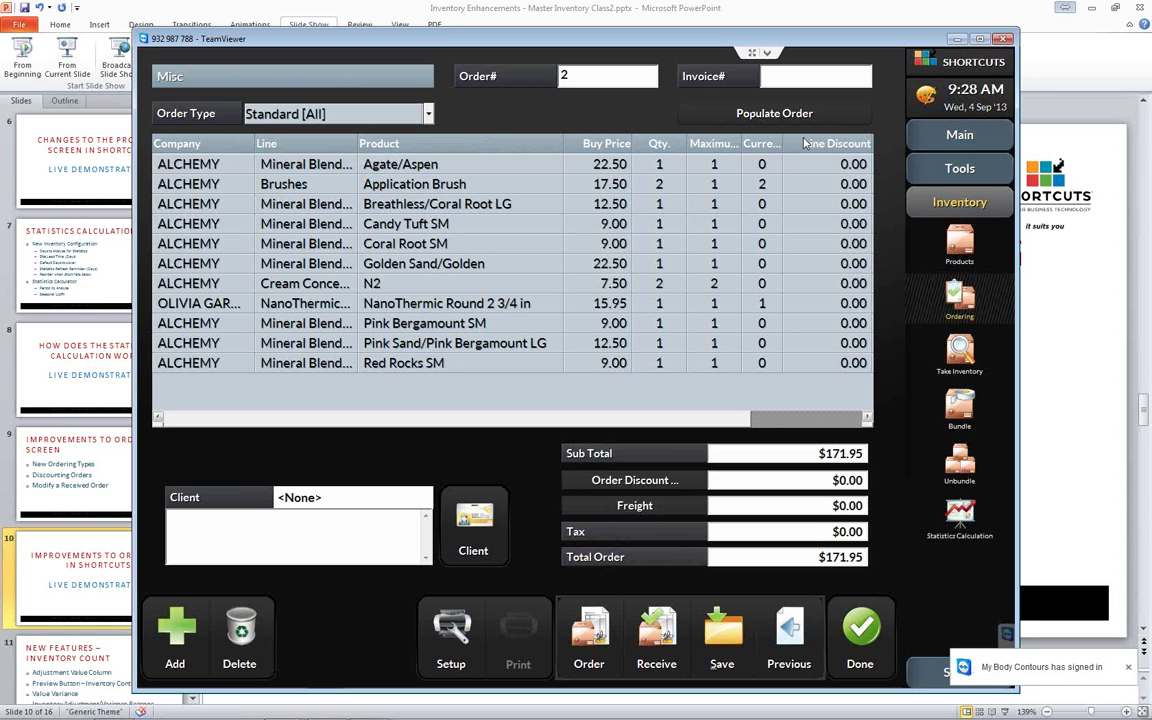
- Set the order quantities to 5 for Breathless/Coral Root LG, 4 for Candy Tuft SM, 3 for Coral Root SM, 2 for Golden Sand/Golden and 5 for N2
{"action": "double_click", "coordinate": [660, 204]}
{"action": "type", "text": "5"}
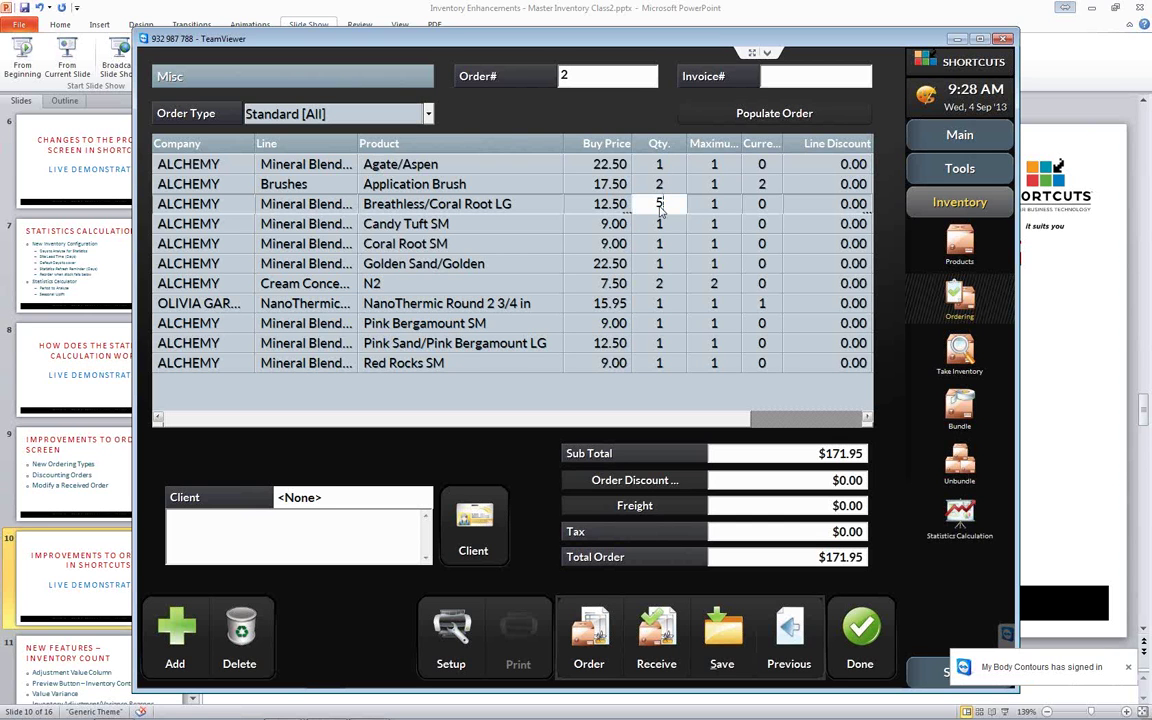
{"action": "key", "text": "Down"}
{"action": "type", "text": "4"}
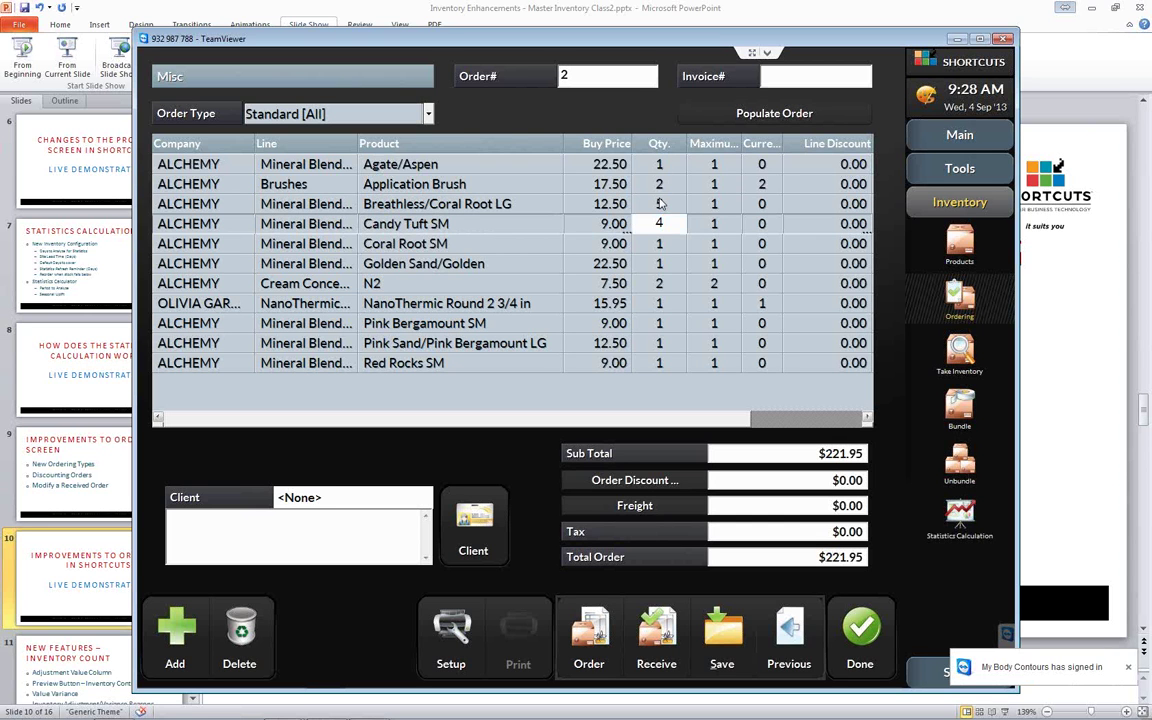
{"action": "key", "text": "Down"}
{"action": "type", "text": "3"}
{"action": "key", "text": "Down"}
{"action": "type", "text": "2"}
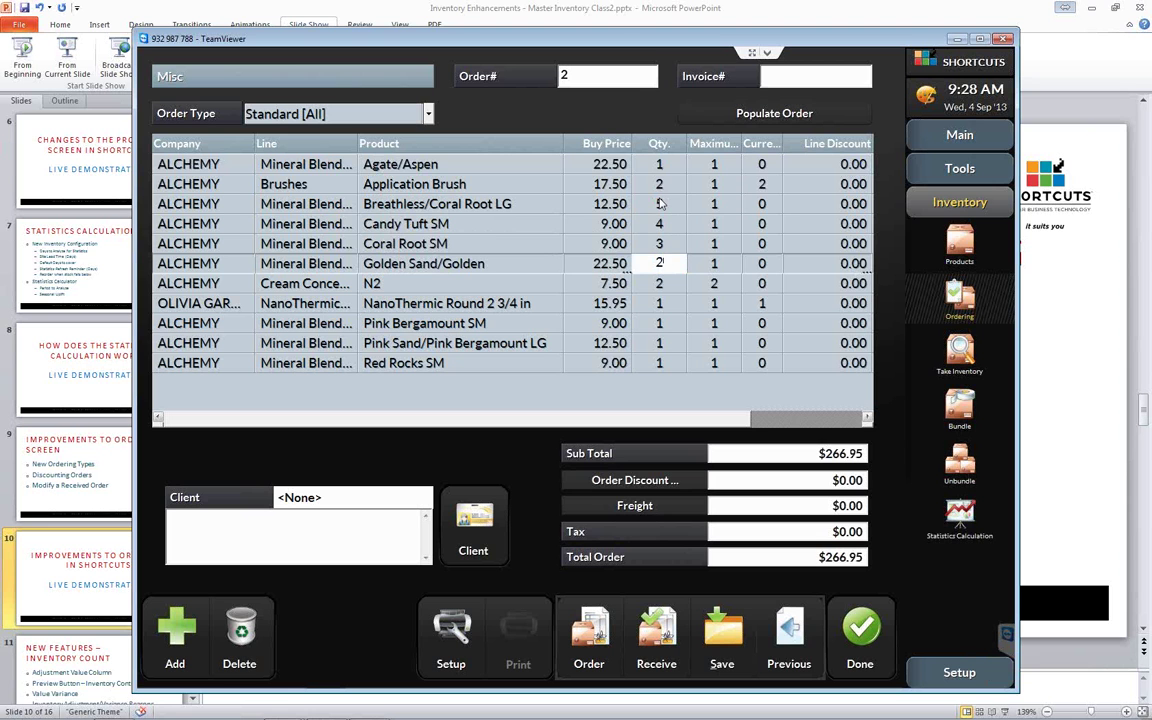
{"action": "key", "text": "Down"}
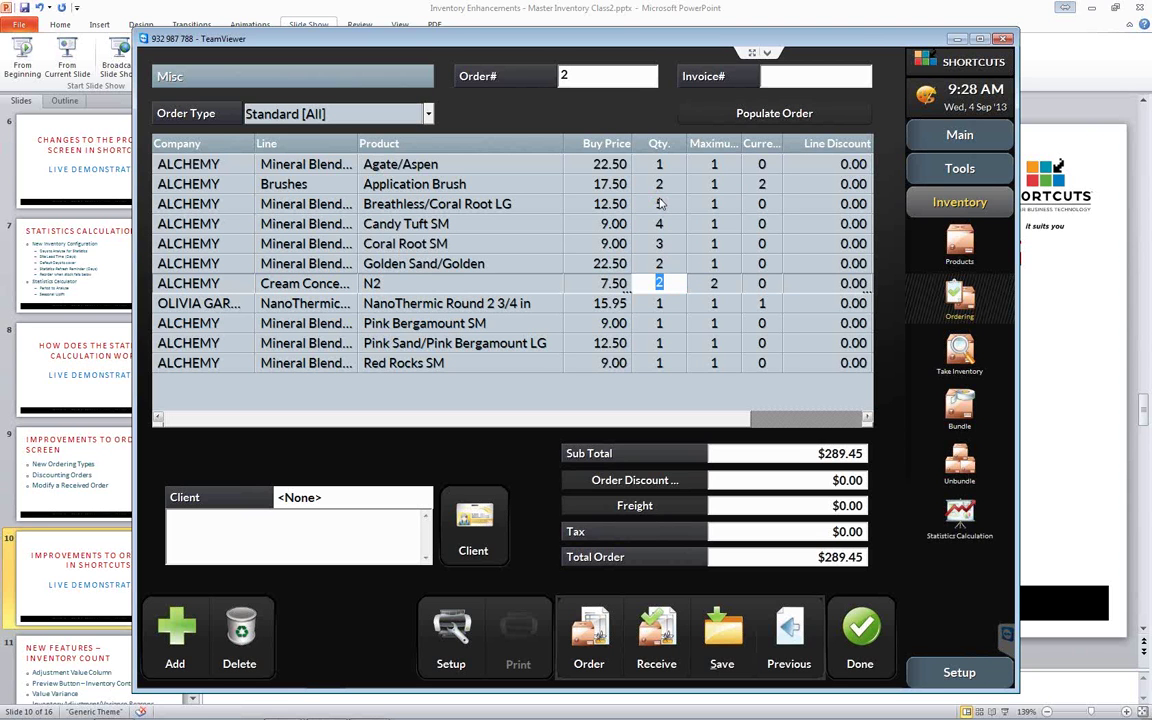
{"action": "type", "text": "5"}
{"action": "key", "text": "Down"}
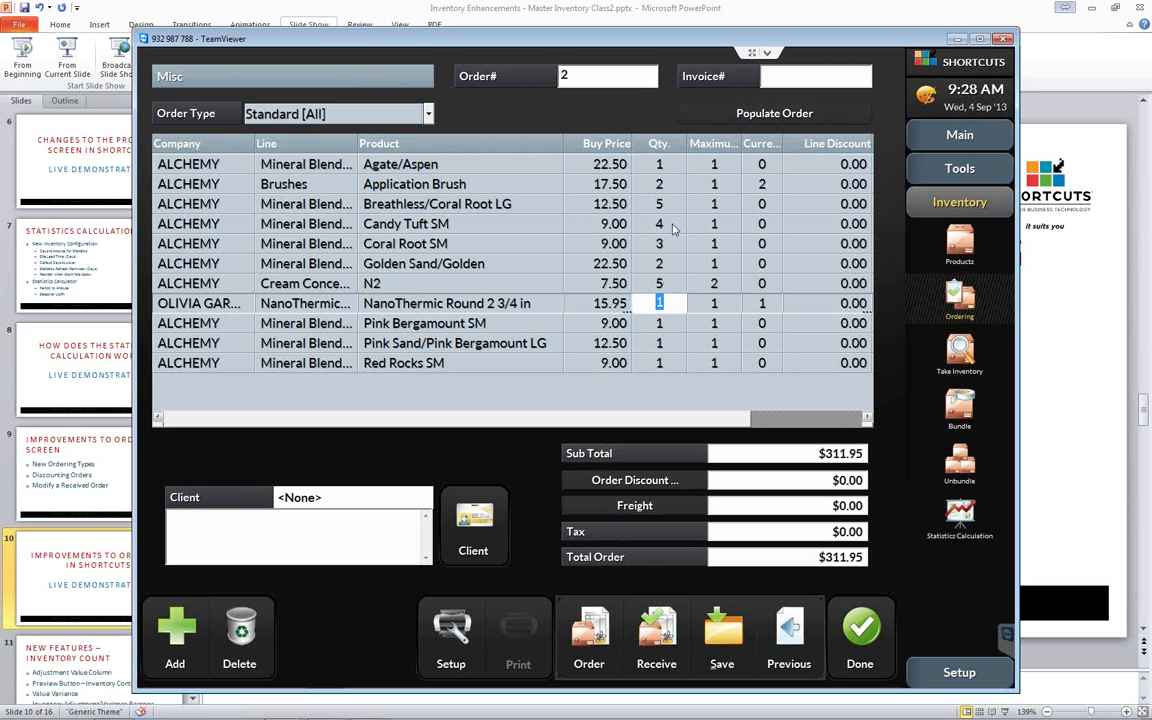
{"action": "left_click", "coordinate": [726, 394]}
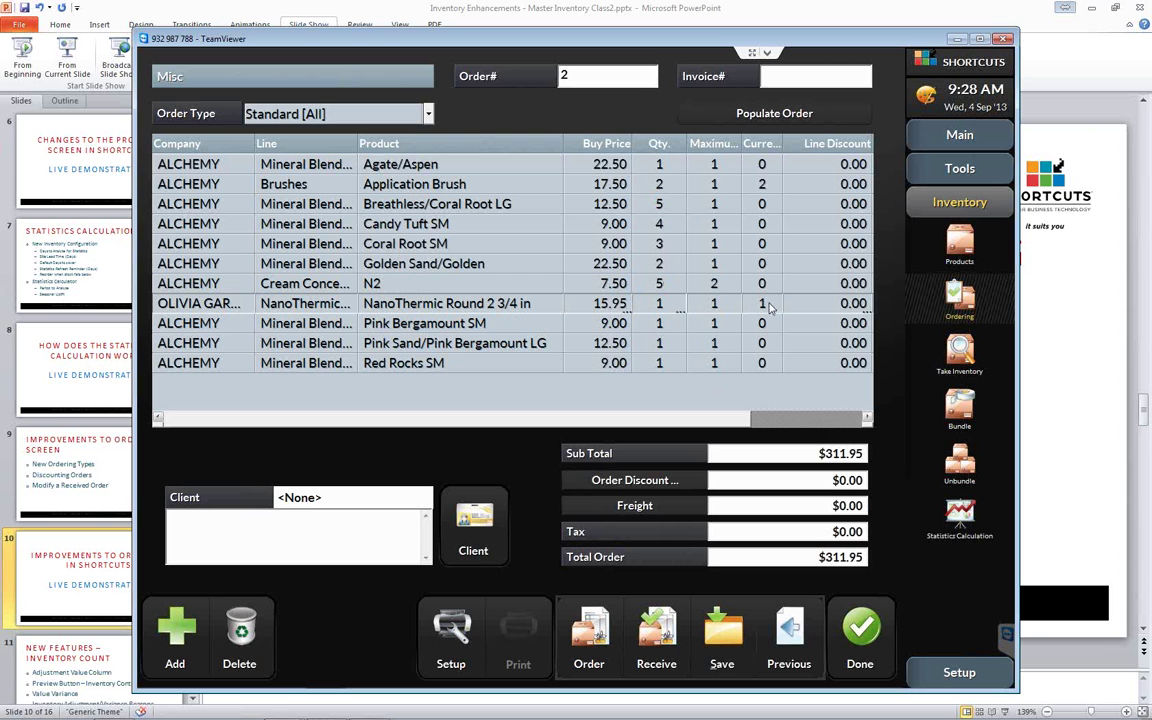
- Apply a 10 percent line discount to the N2 product in the order
{"action": "left_click", "coordinate": [850, 286]}
{"action": "left_click", "coordinate": [850, 286]}
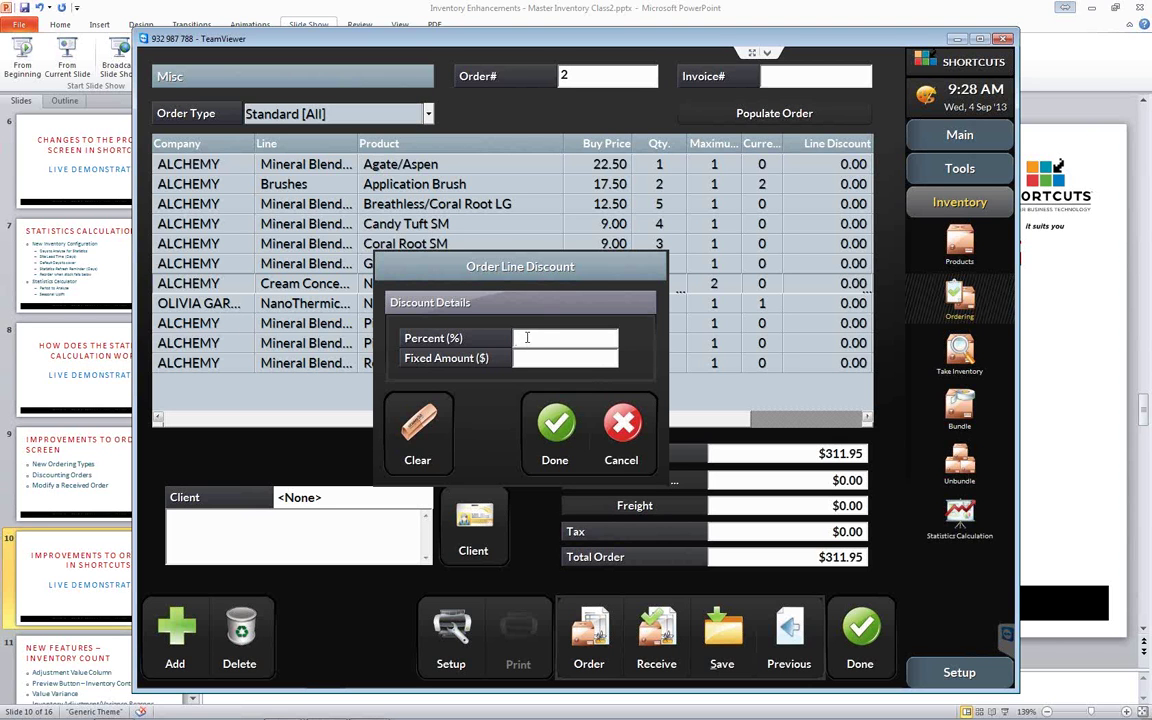
{"action": "type", "text": "10"}
{"action": "key", "text": "Return"}
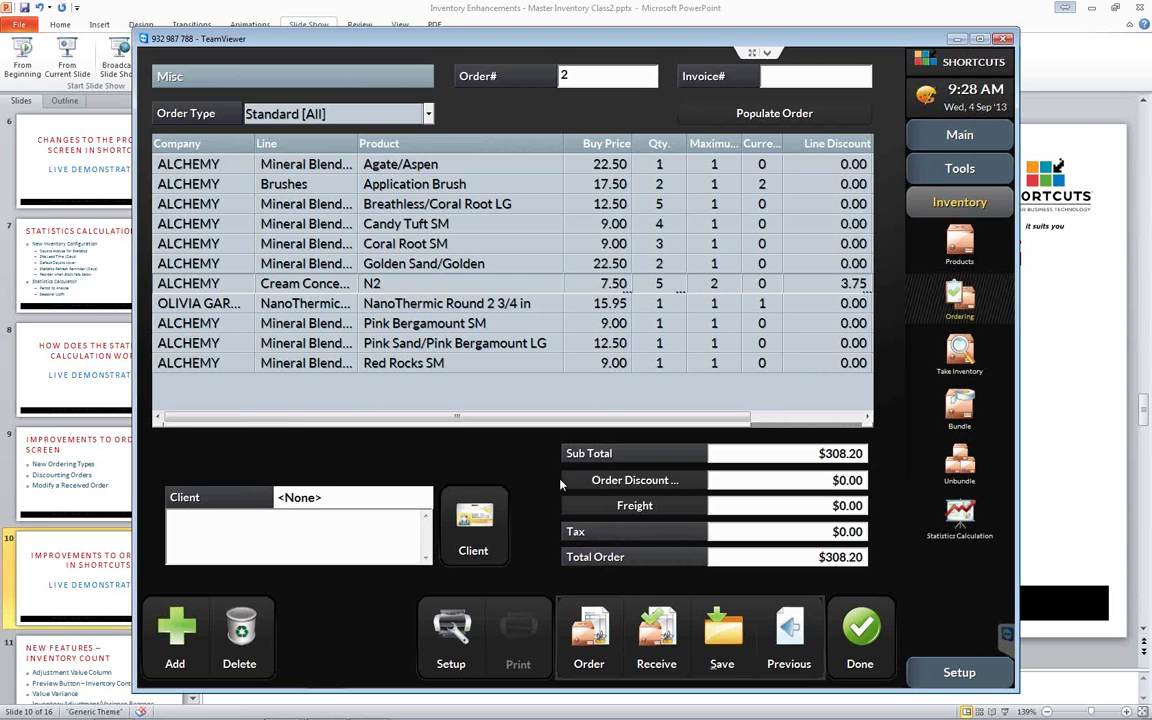
- Apply a 15 percent order discount to the whole Misc order
{"action": "left_click", "coordinate": [684, 485]}
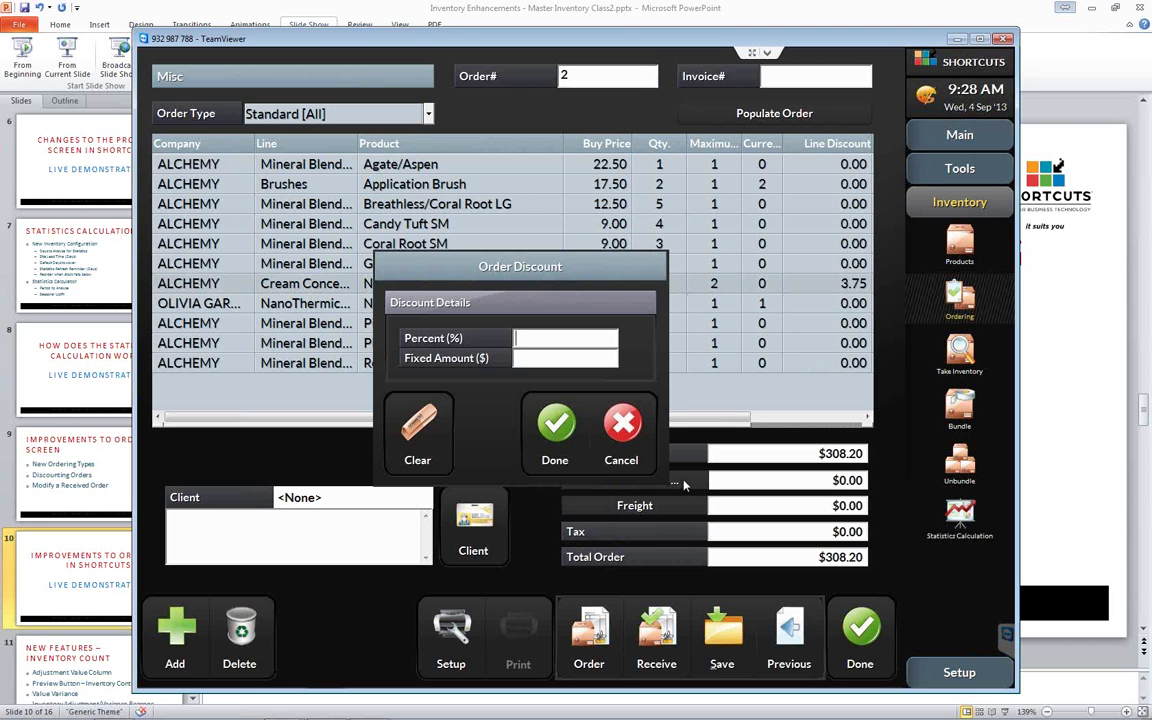
{"action": "left_click", "coordinate": [524, 336]}
{"action": "type", "text": "15"}
{"action": "left_click", "coordinate": [557, 431]}
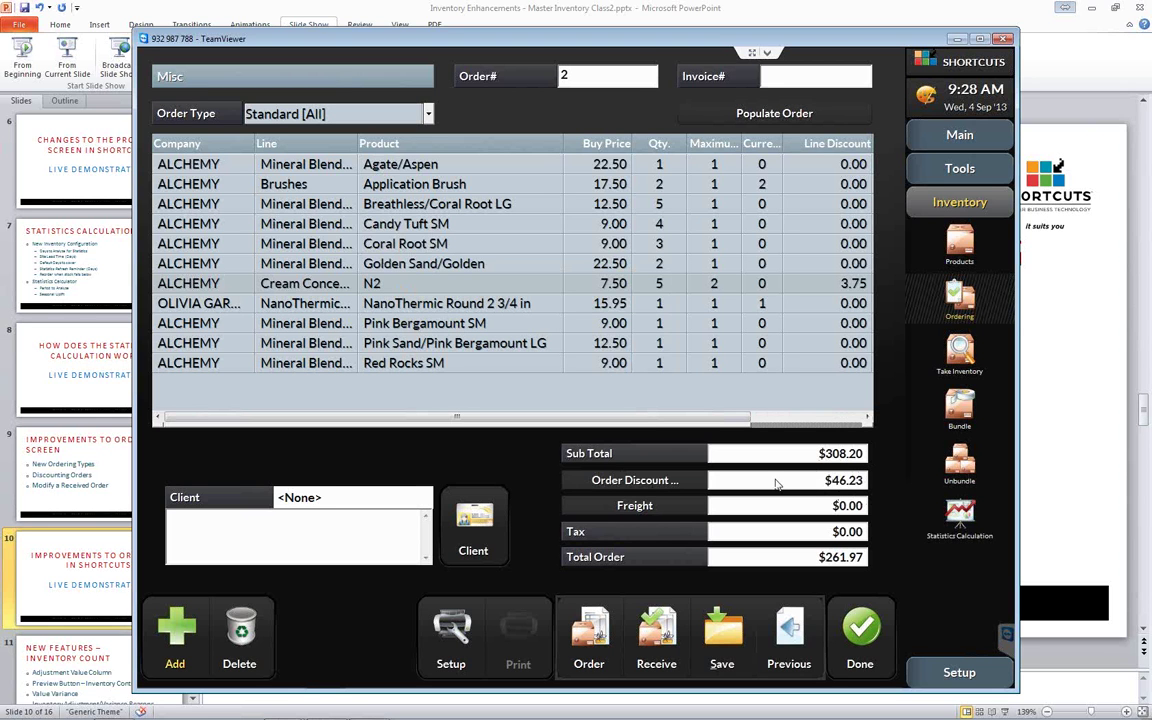
- Place the Misc order, agreeing to proceed, and cancel its printout
{"action": "left_click", "coordinate": [586, 640]}
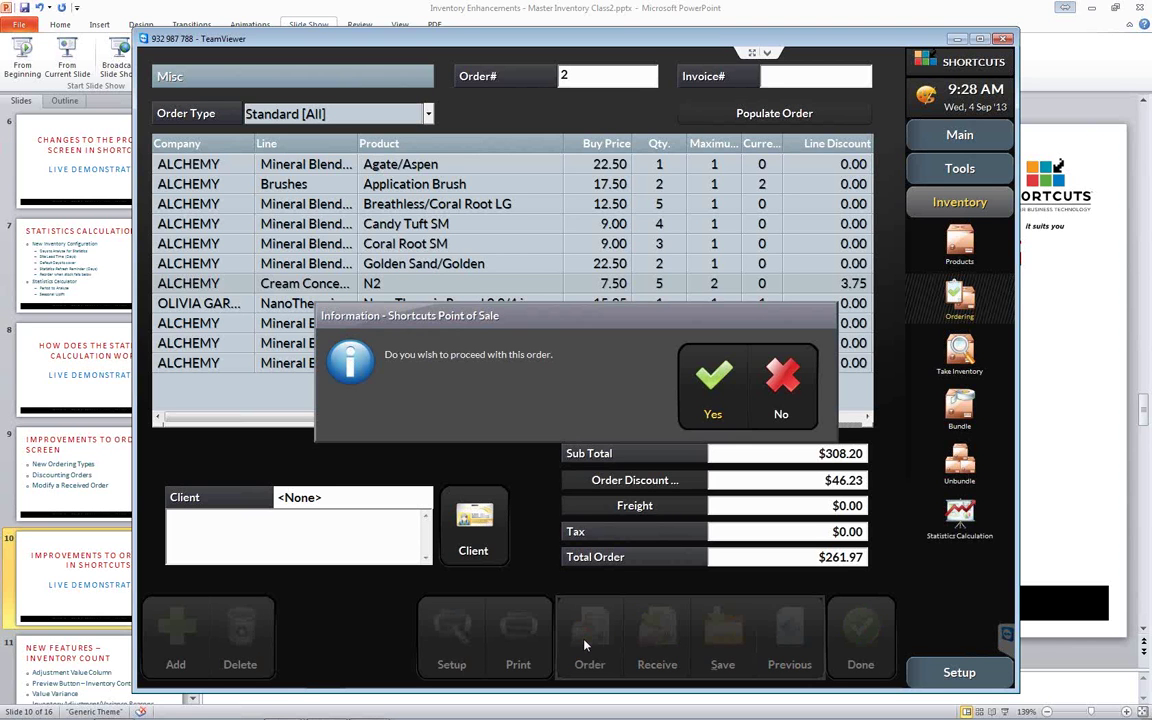
{"action": "left_click", "coordinate": [710, 390]}
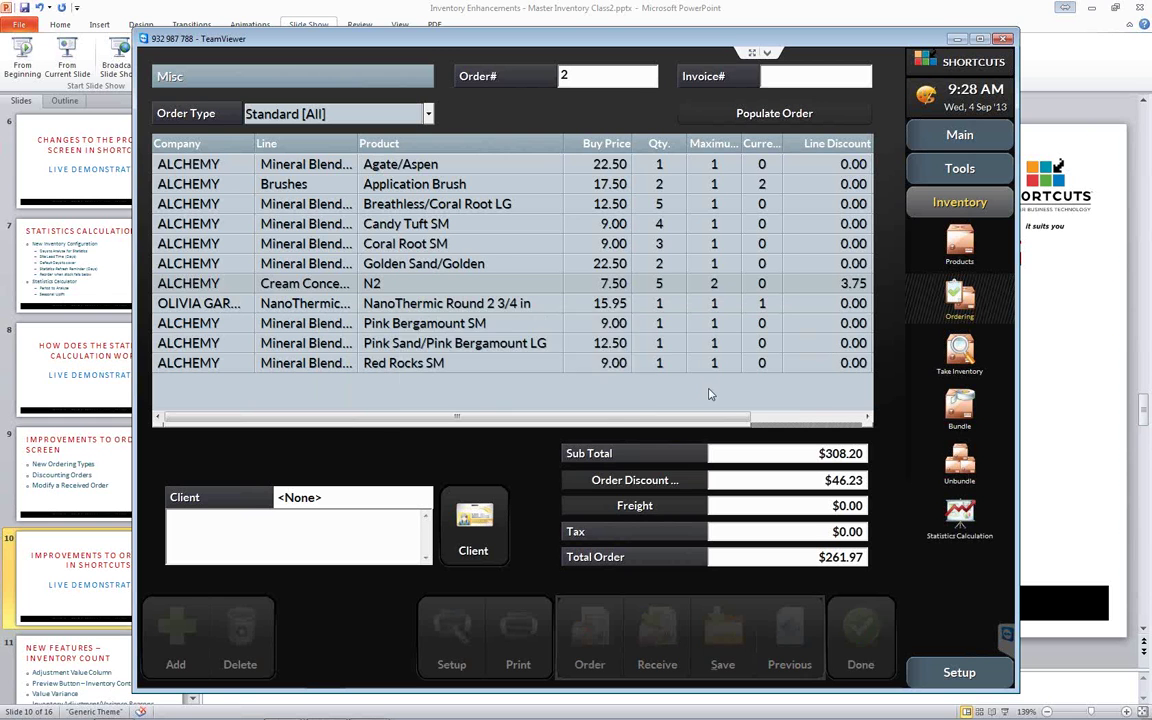
{"action": "left_click", "coordinate": [586, 338]}
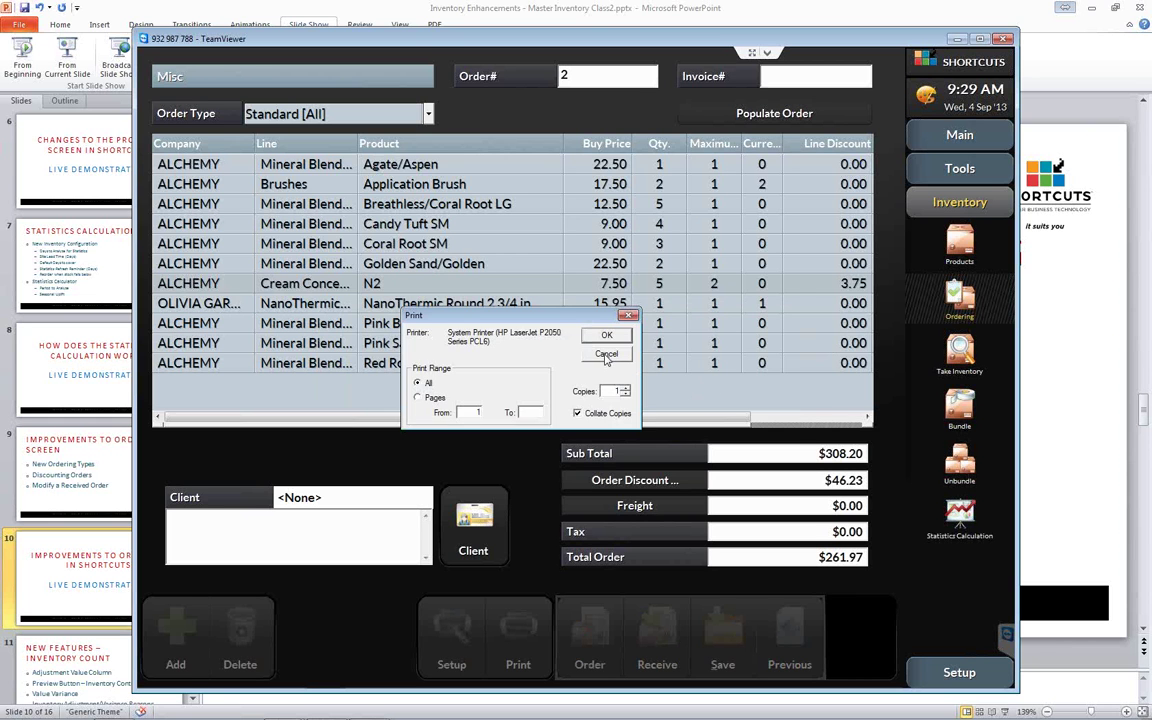
{"action": "left_click", "coordinate": [748, 388]}
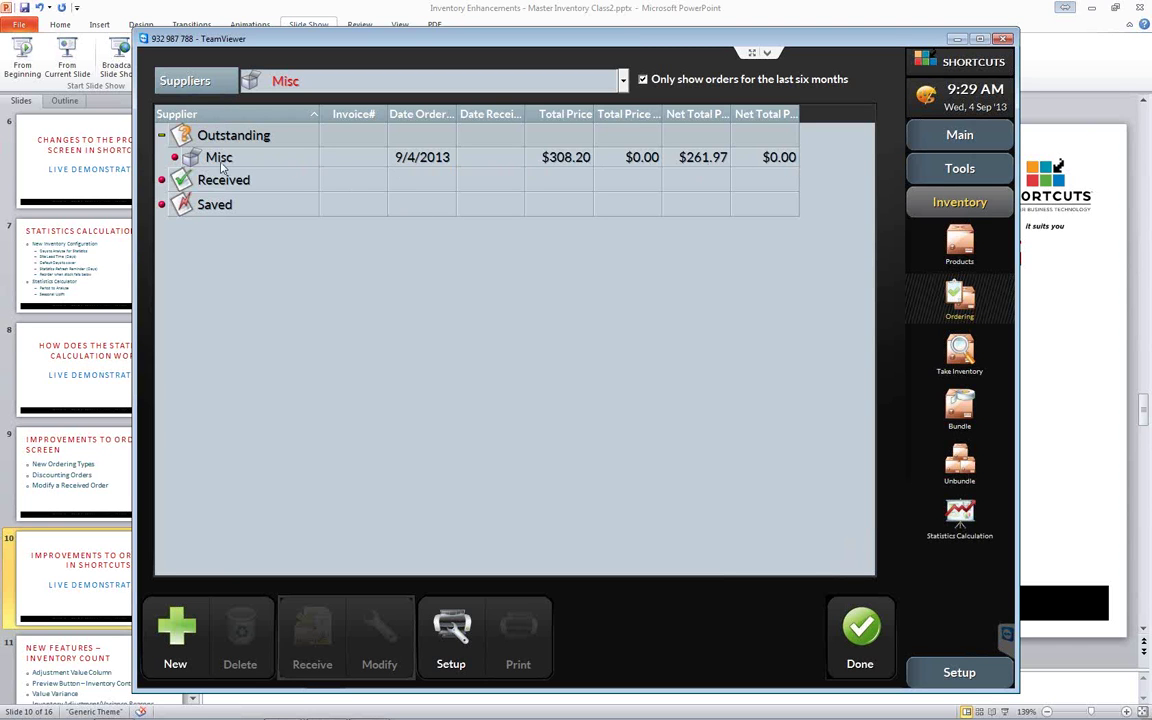
- Open the outstanding Misc order for receiving and set N2's received quantity to 2, declining the back order for the remainder
{"action": "left_click", "coordinate": [274, 160]}
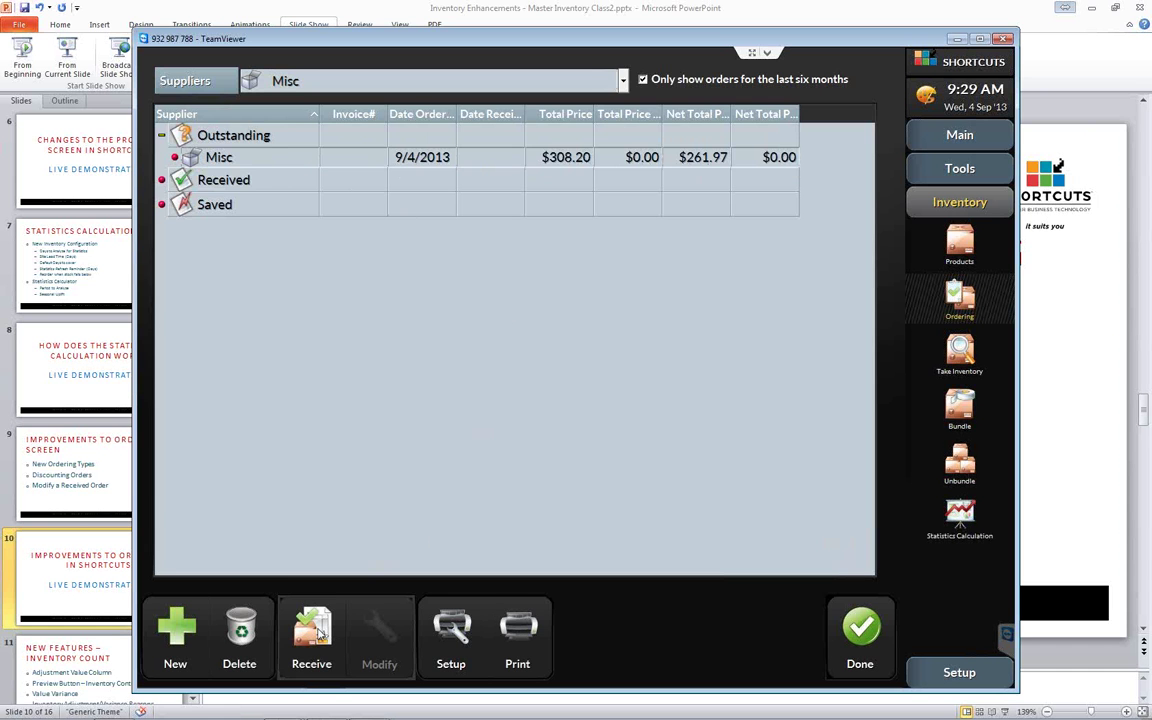
{"action": "left_click", "coordinate": [314, 632]}
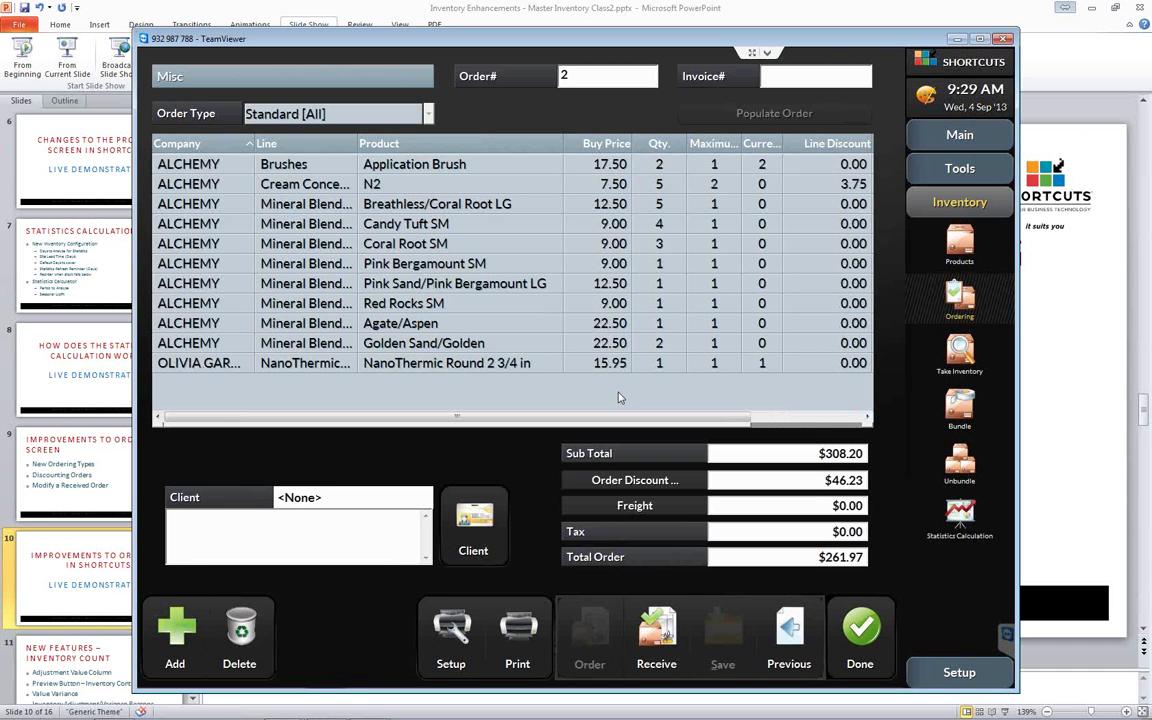
{"action": "left_click", "coordinate": [673, 164]}
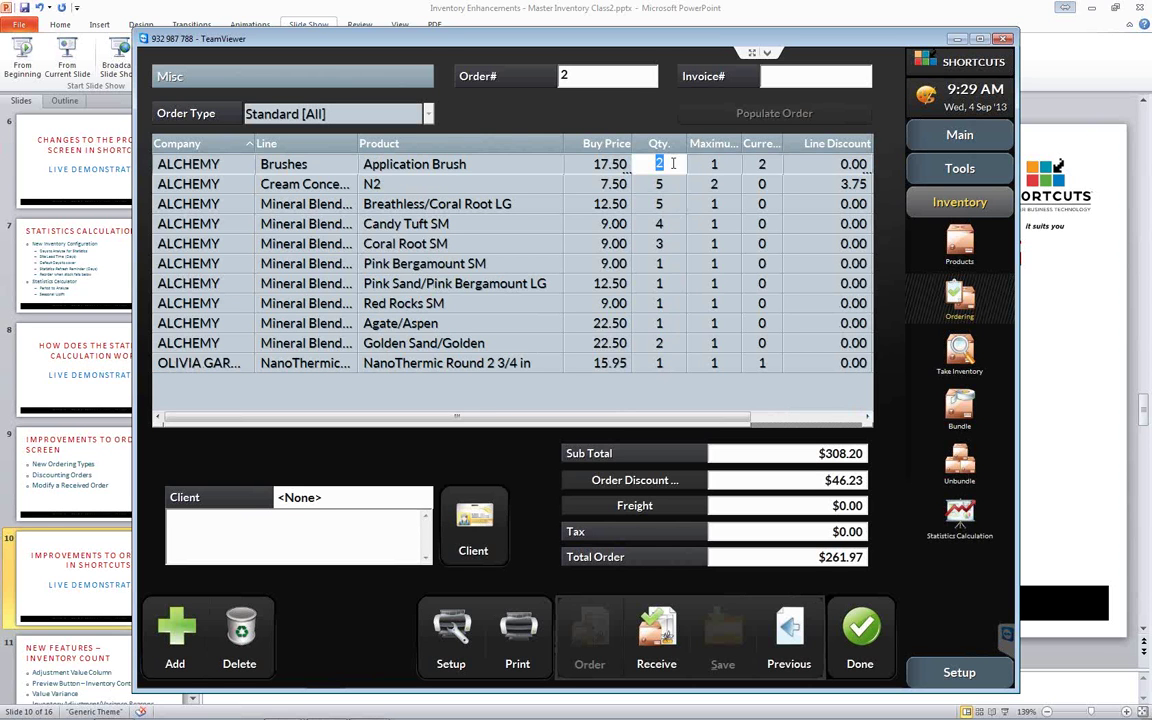
{"action": "key", "text": "Return"}
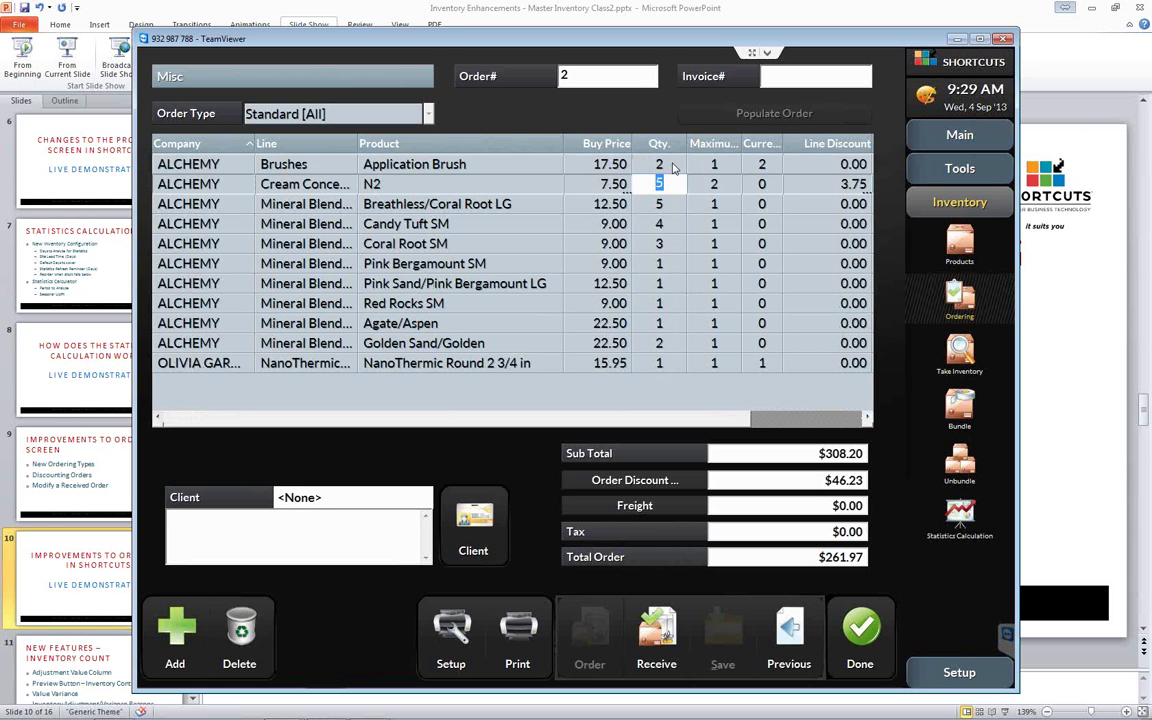
{"action": "type", "text": "2"}
{"action": "key", "text": "Return"}
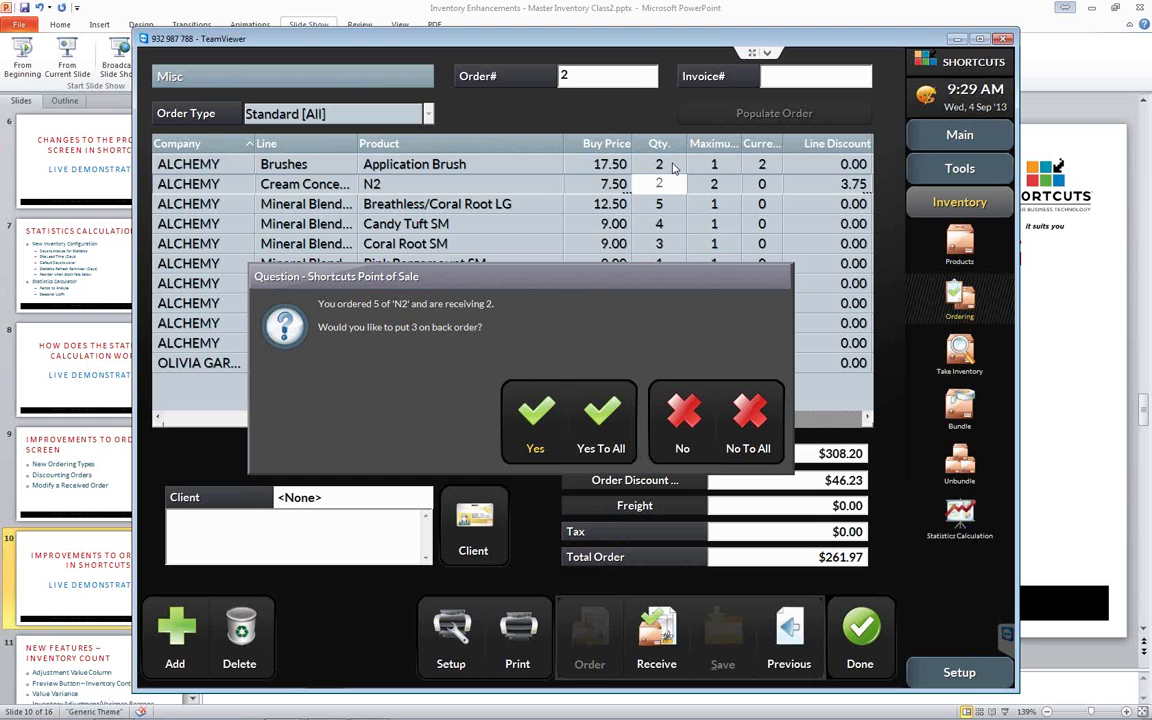
{"action": "left_click", "coordinate": [684, 422]}
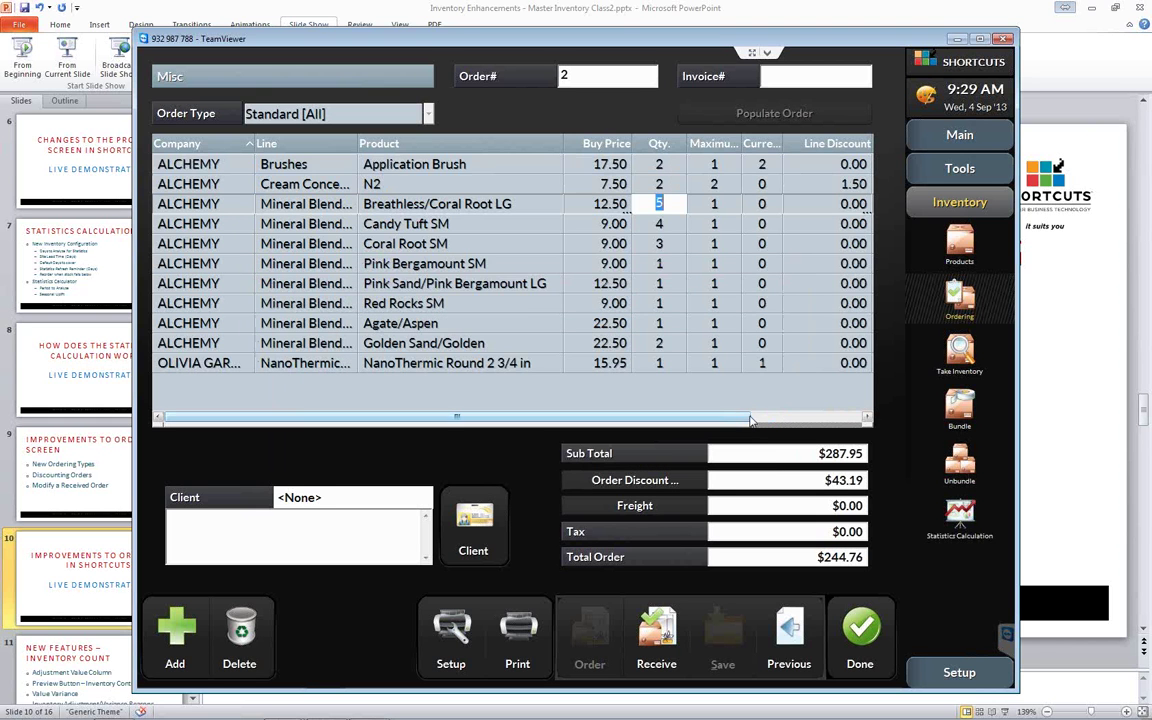
- Keep the ordered quantities from Breathless/Coral Root LG through Agate/Aspen and set Golden Sand/Golden's received quantity to 1
{"action": "key", "text": "Return"}
{"action": "key", "text": "Return"}
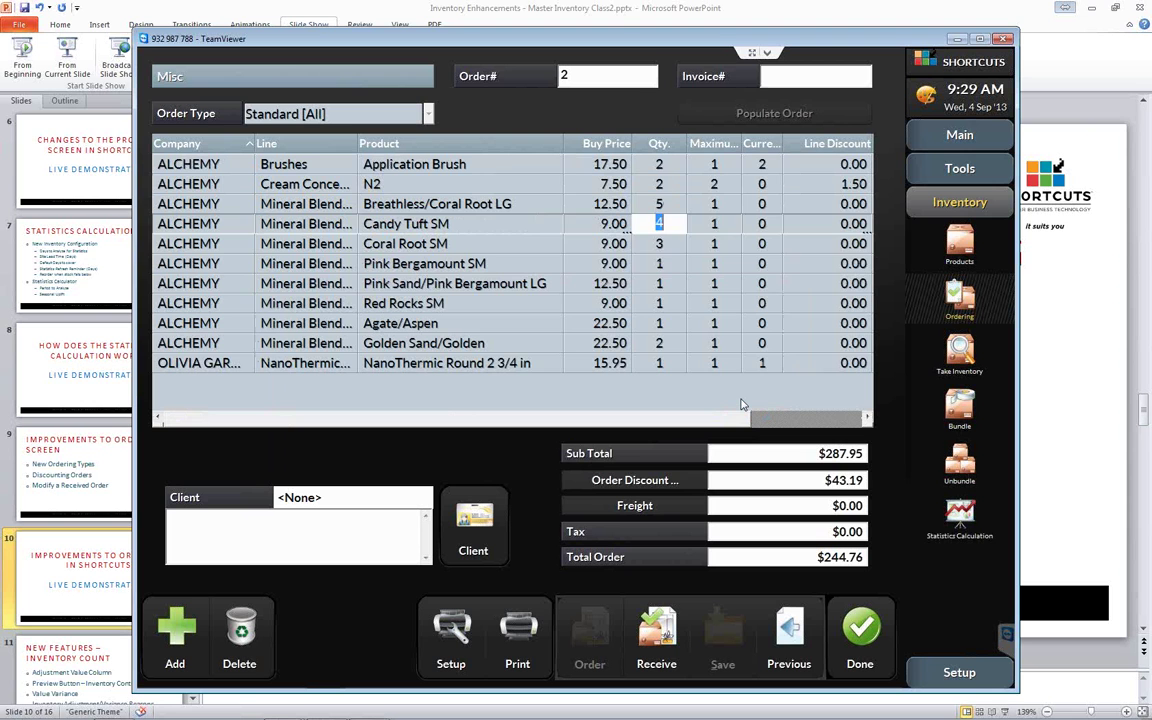
{"action": "key", "text": "Return"}
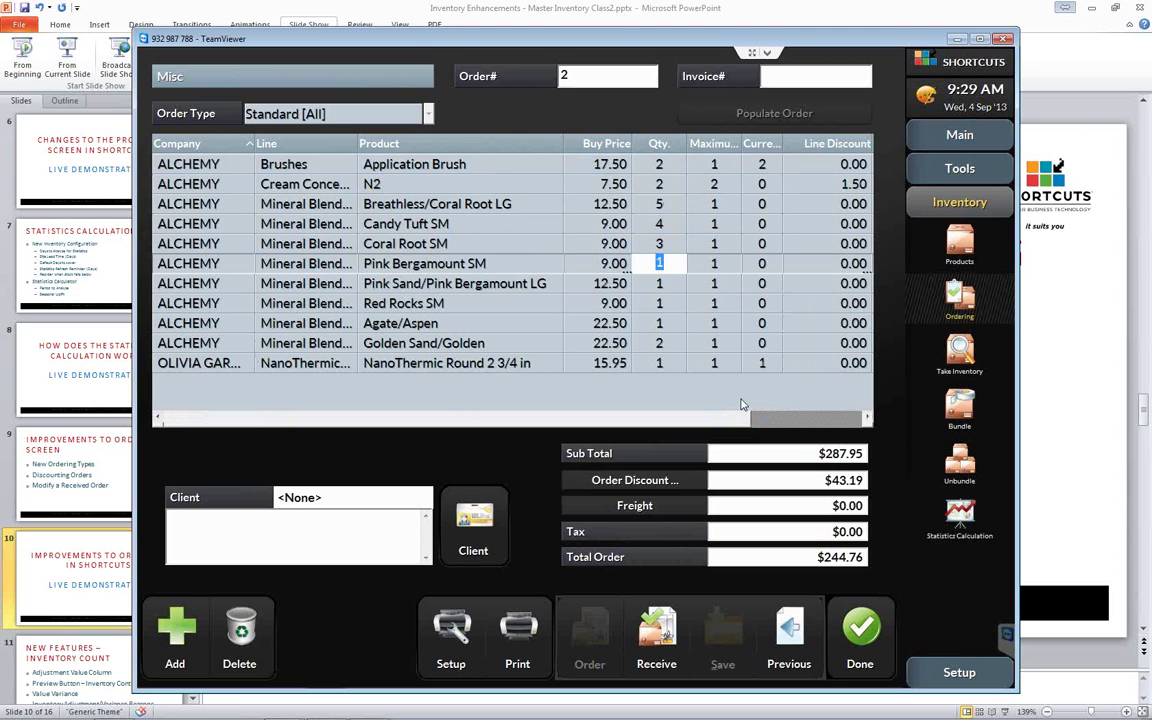
{"action": "key", "text": "Return"}
{"action": "key", "text": "Return"}
{"action": "key", "text": "Return"}
{"action": "key", "text": "Return"}
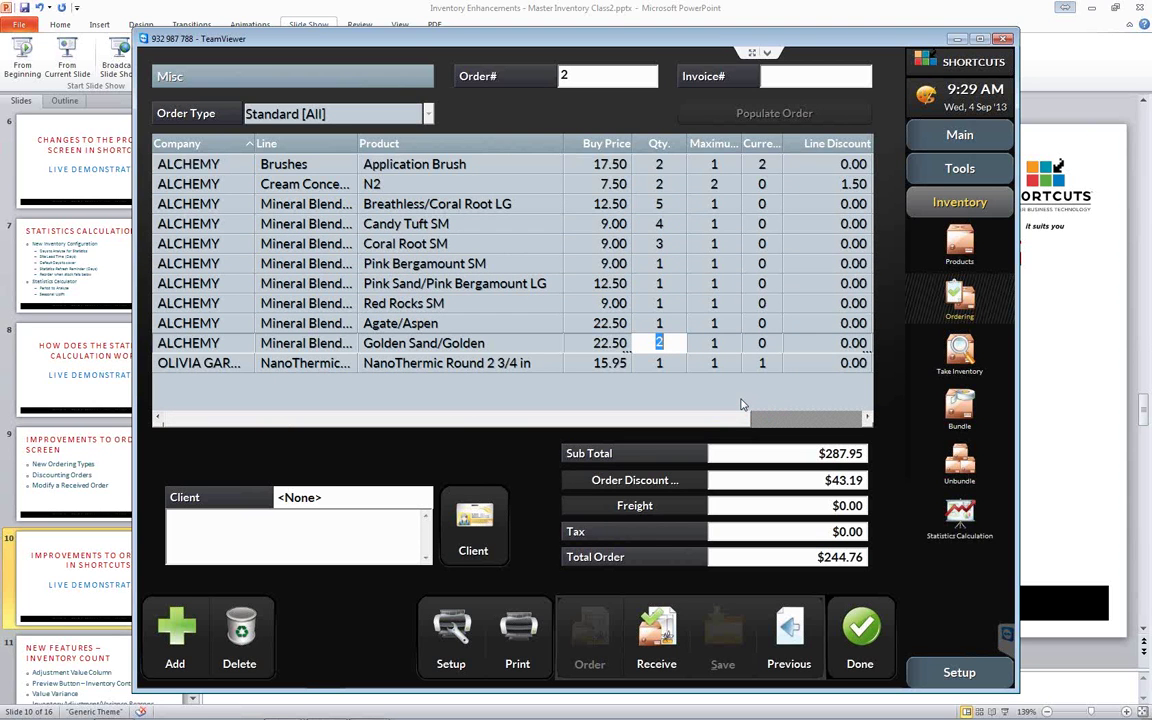
{"action": "type", "text": "1"}
{"action": "key", "text": "Return"}
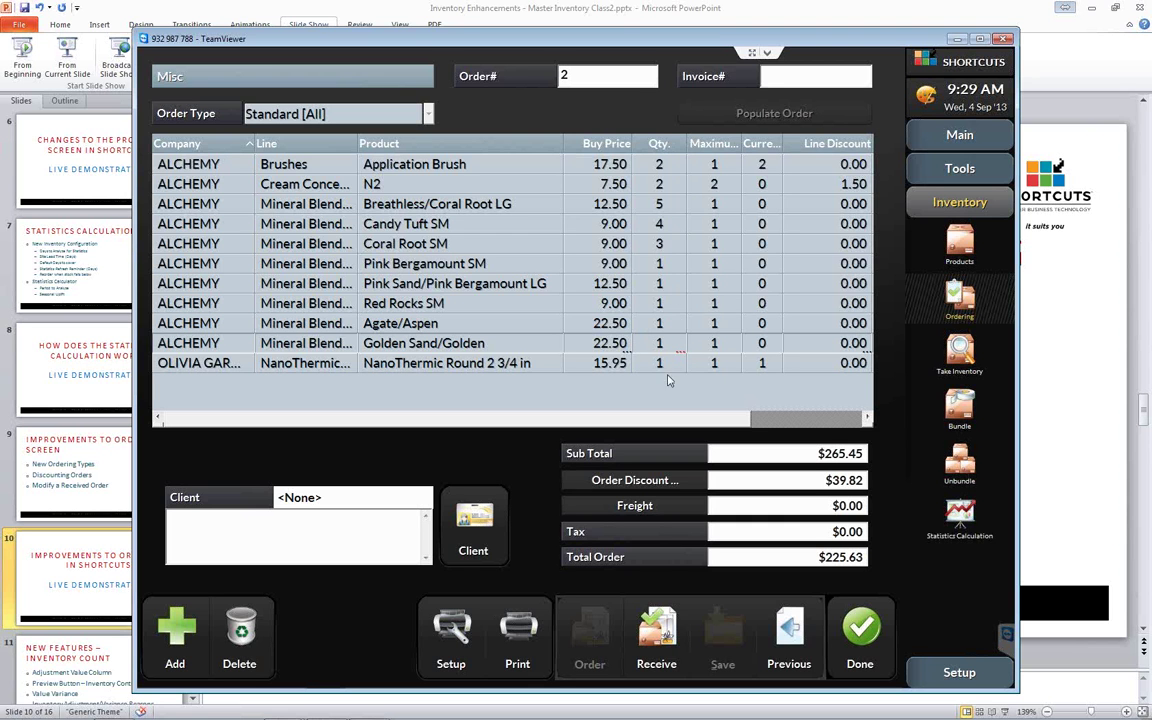
- Start receiving the Misc order, agree to proceed and to add an invoice number, and enter the invoice number
{"action": "left_click", "coordinate": [655, 632]}
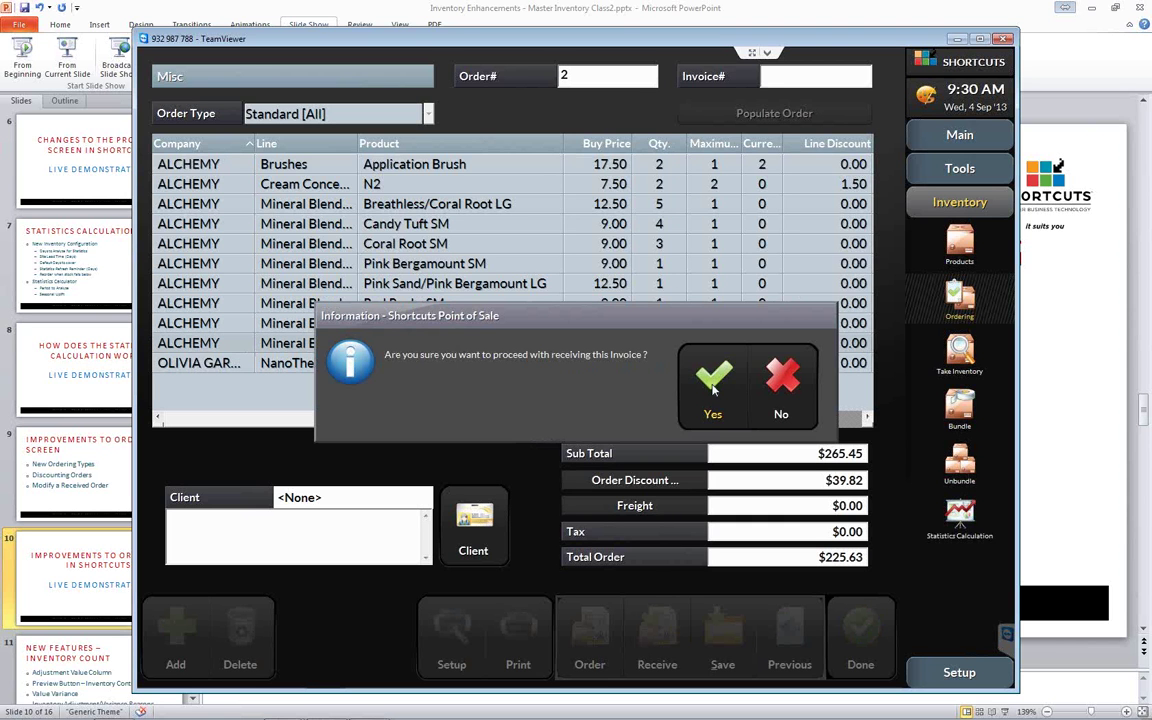
{"action": "left_click", "coordinate": [713, 389]}
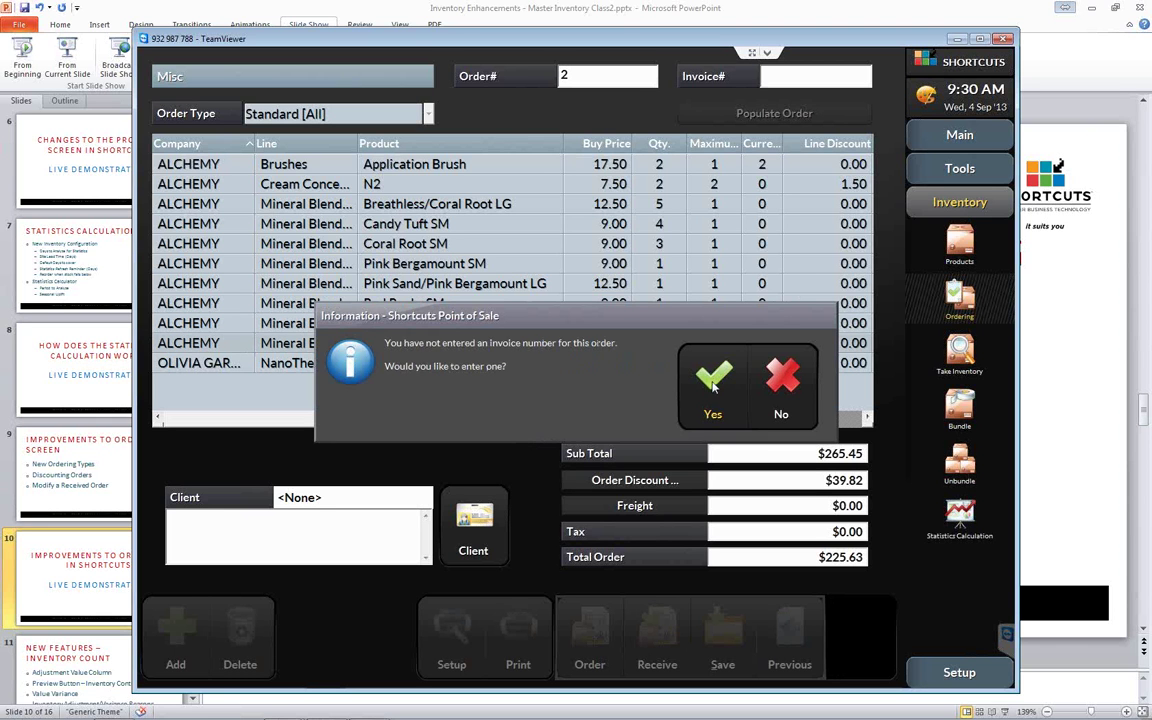
{"action": "left_click", "coordinate": [713, 386]}
{"action": "type", "text": "54"}
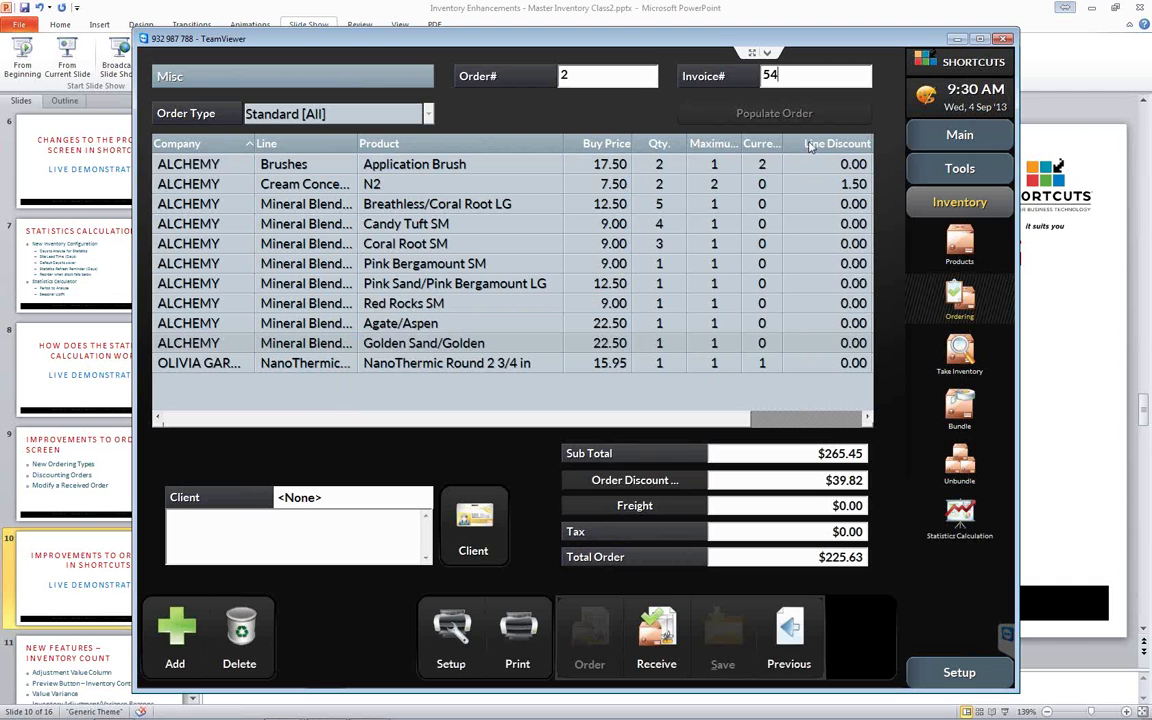
{"action": "type", "text": "628"}
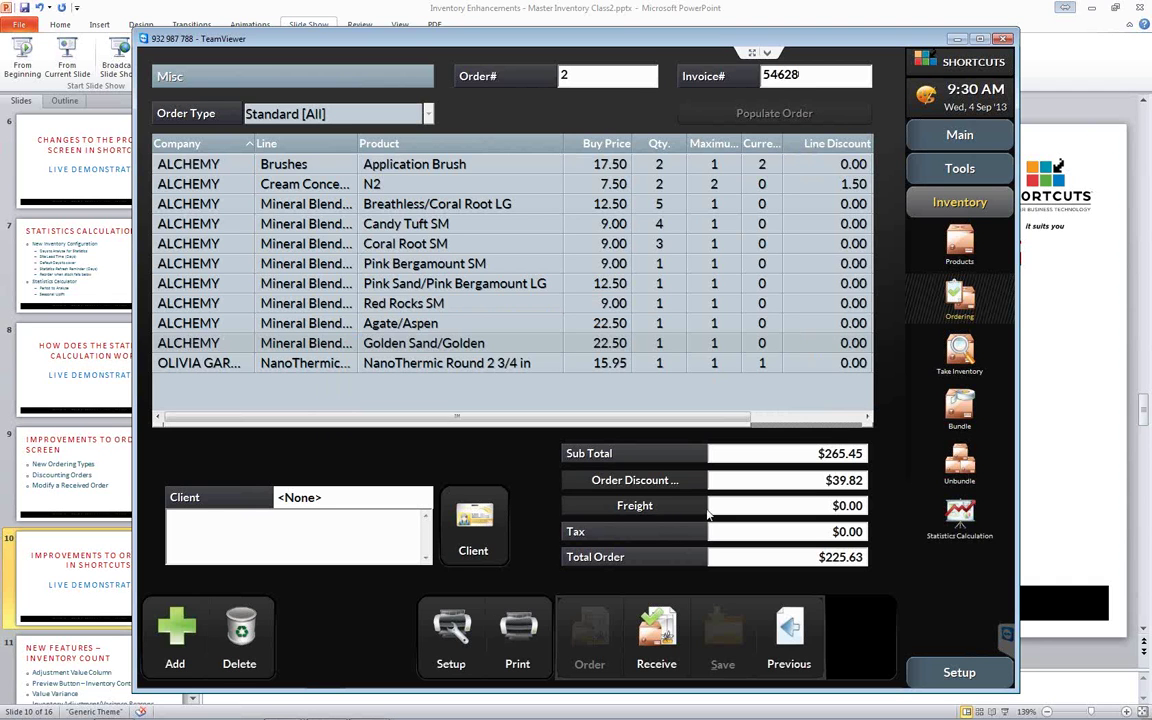
- Receive the Misc order with its invoice number and decline printing the barcode labels
{"action": "left_click", "coordinate": [650, 630]}
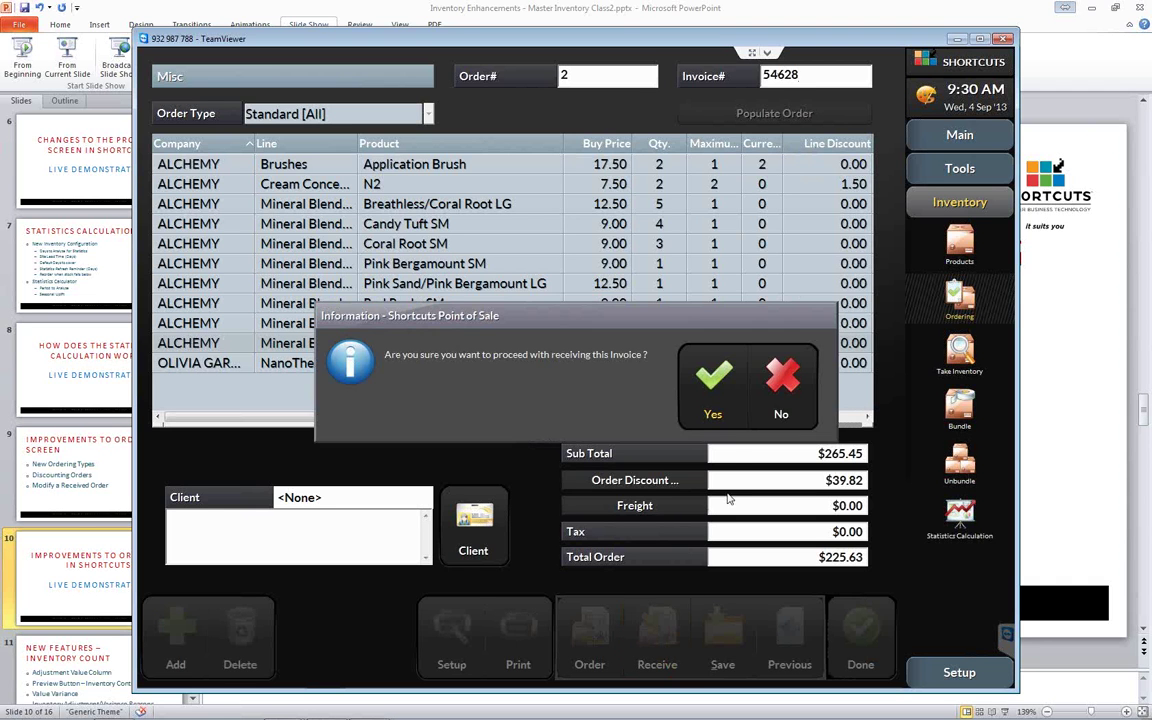
{"action": "left_click", "coordinate": [716, 386]}
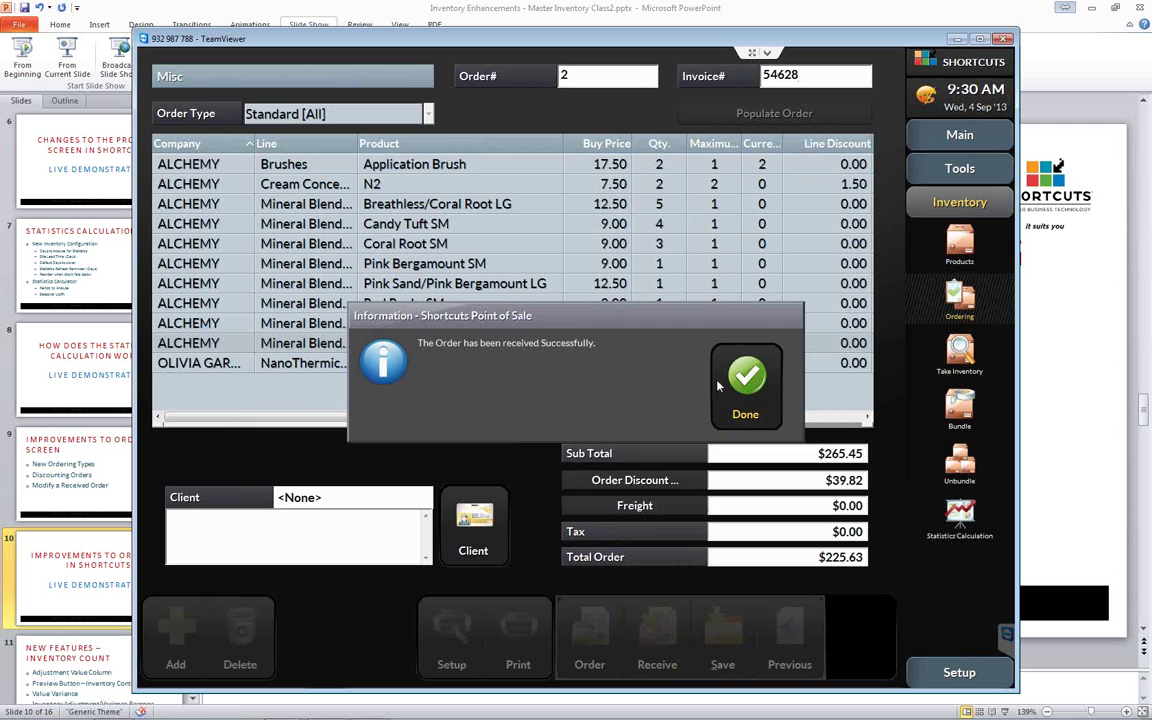
{"action": "left_click", "coordinate": [744, 385]}
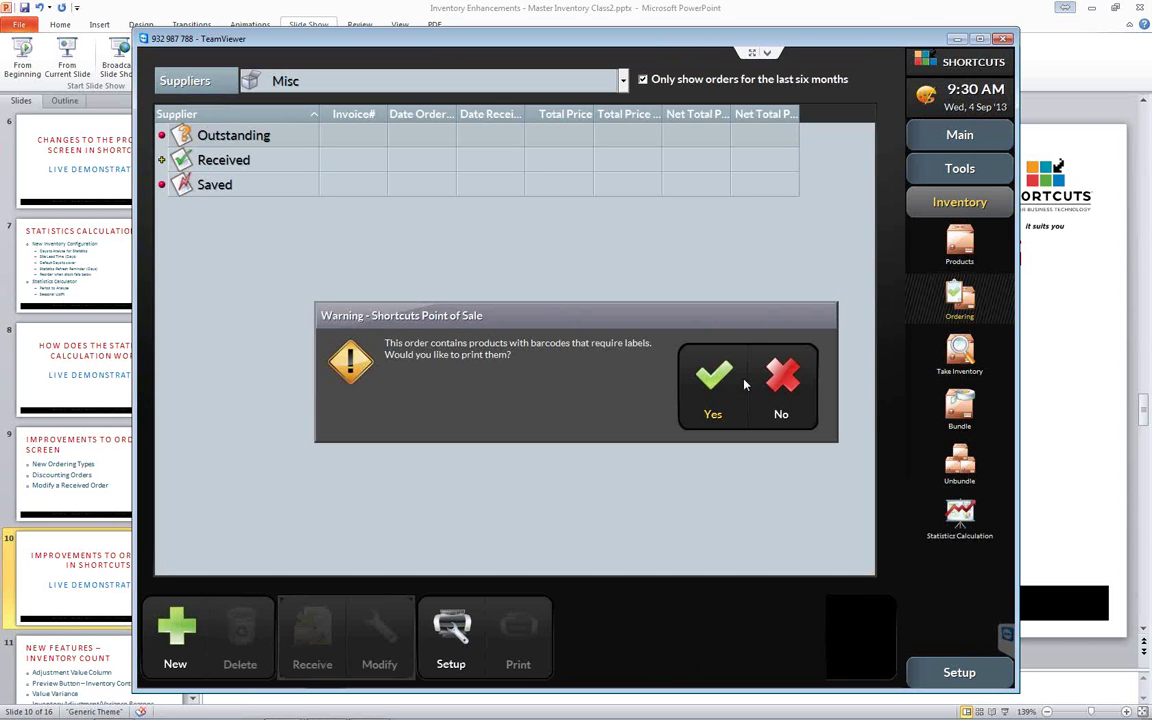
{"action": "left_click", "coordinate": [794, 390]}
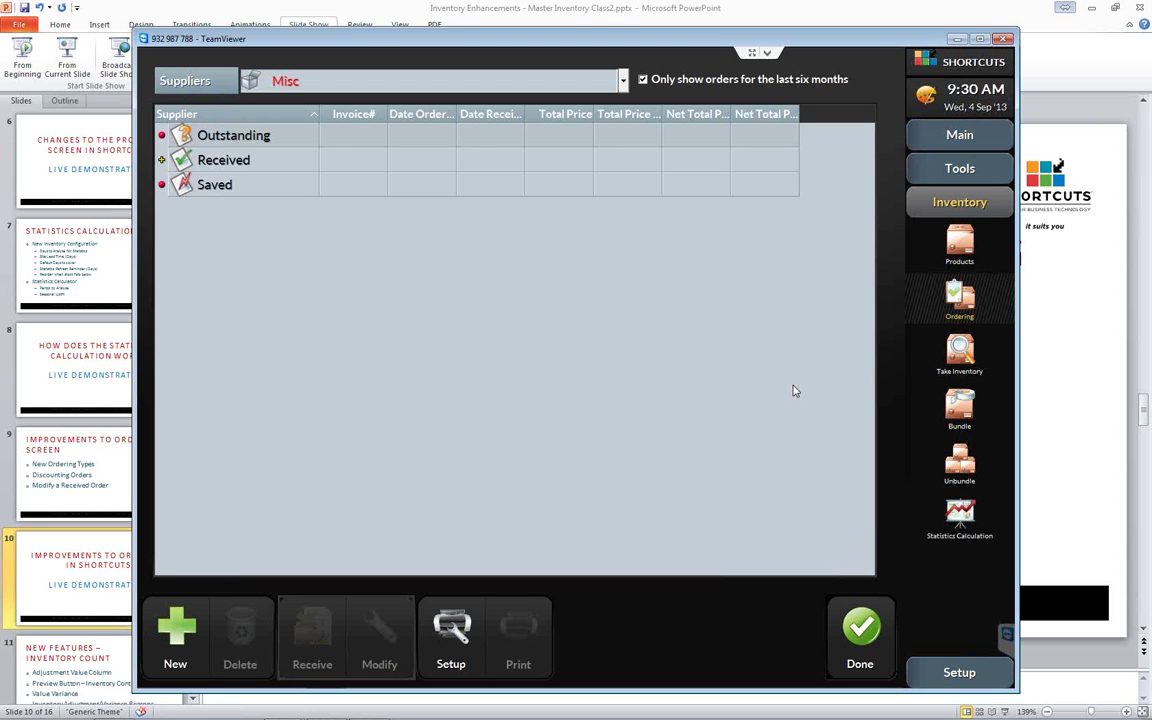
- Open the received Misc order for modification and set the quantities to 3 for NanoThermic Round 2 3/4 in and 7 for Breathless/Coral Root LG
{"action": "left_click", "coordinate": [161, 160]}
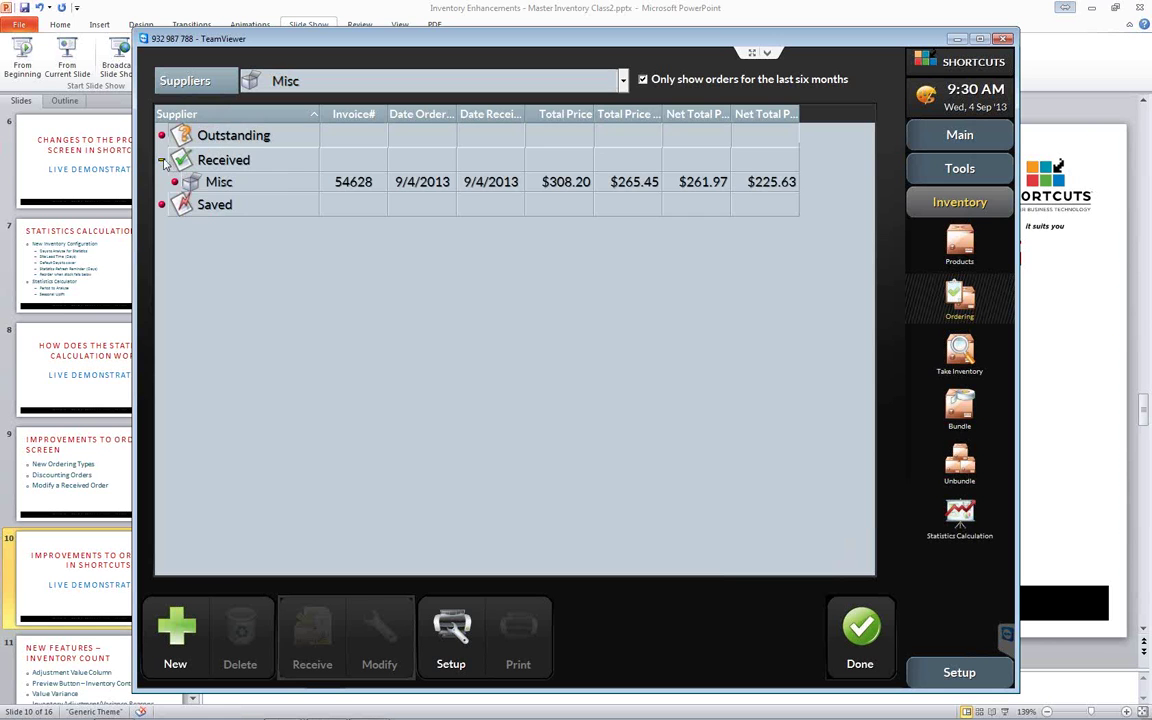
{"action": "left_click", "coordinate": [282, 186]}
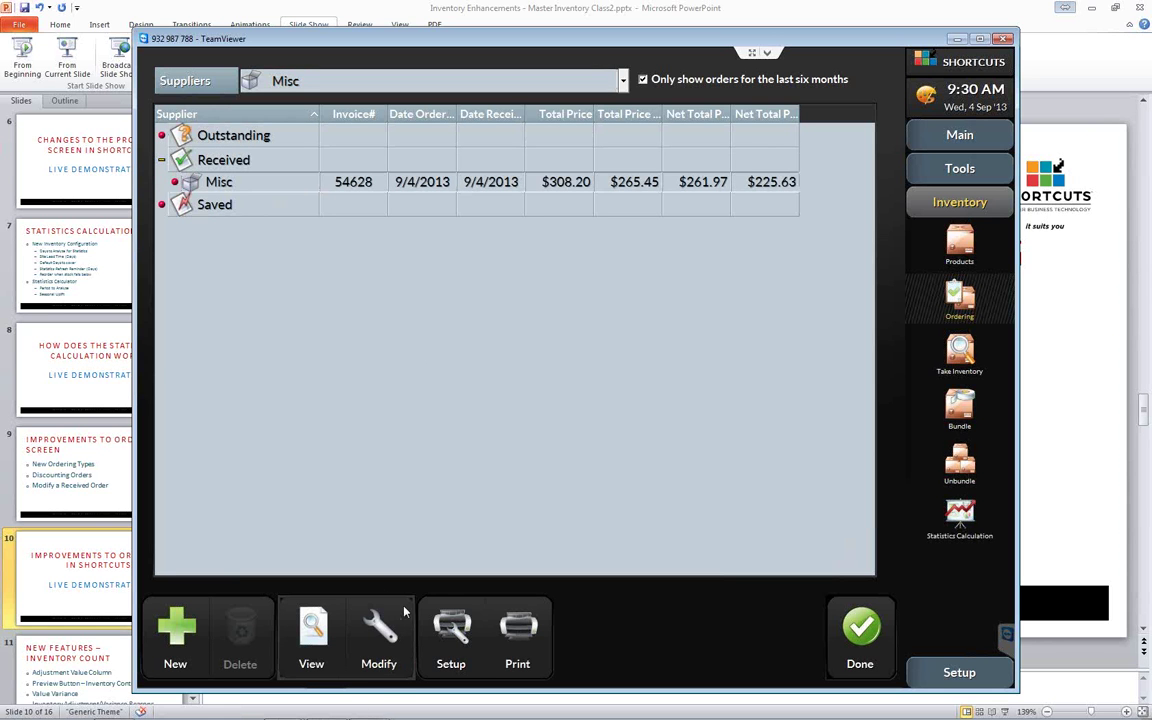
{"action": "left_click", "coordinate": [379, 640]}
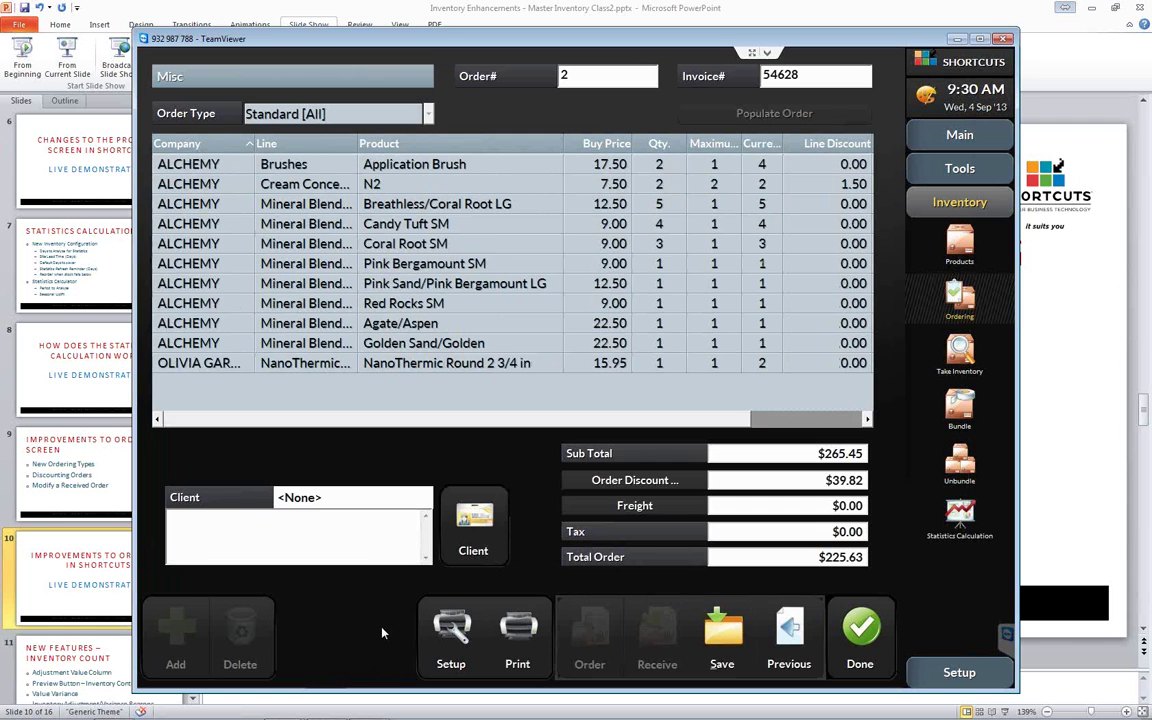
{"action": "left_click", "coordinate": [659, 364]}
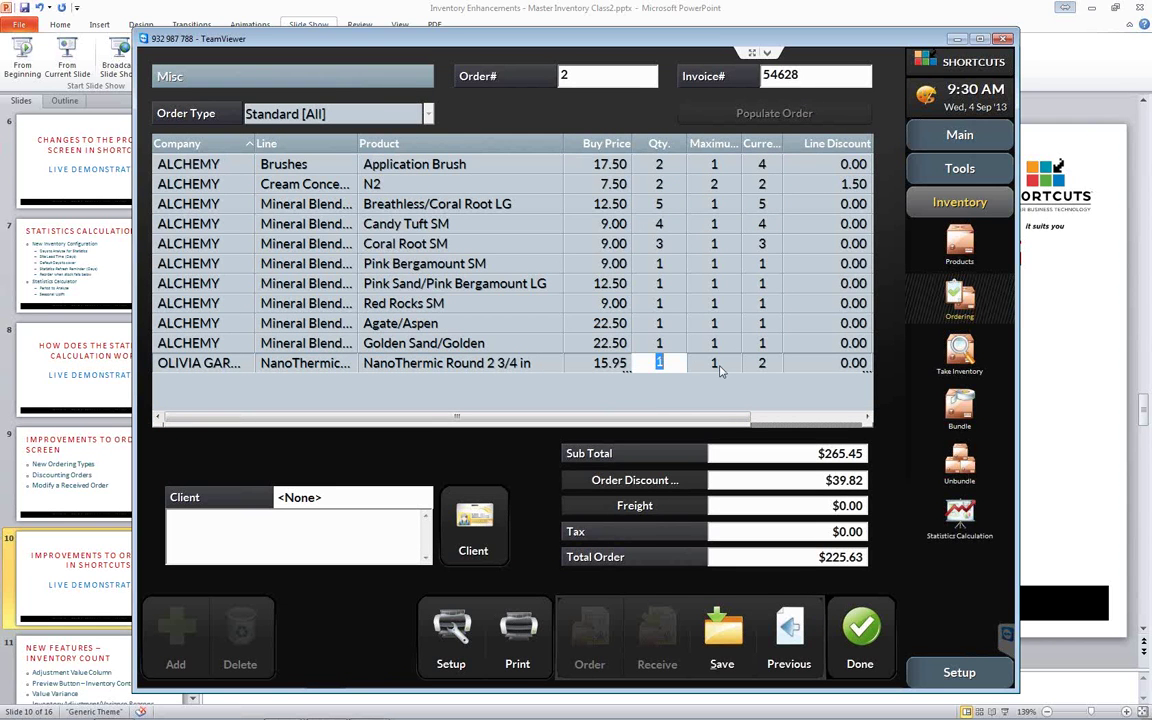
{"action": "type", "text": "3"}
{"action": "left_click", "coordinate": [667, 205]}
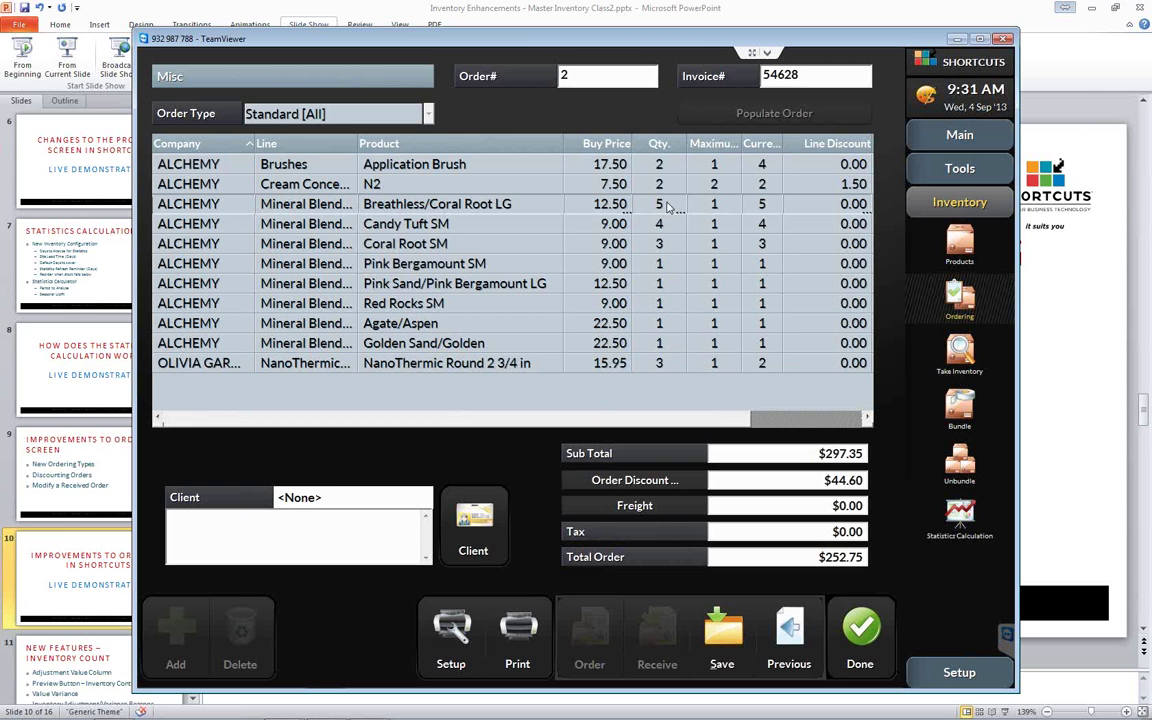
{"action": "left_click", "coordinate": [668, 204]}
{"action": "type", "text": "7"}
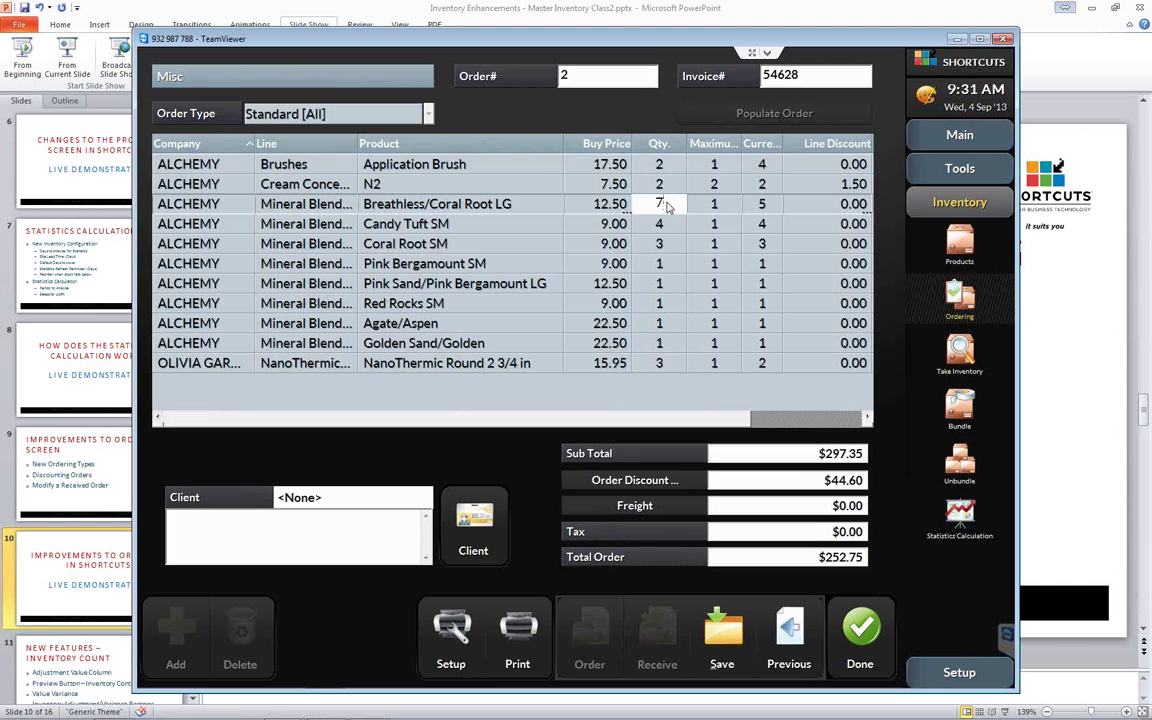
{"action": "left_click", "coordinate": [643, 400]}
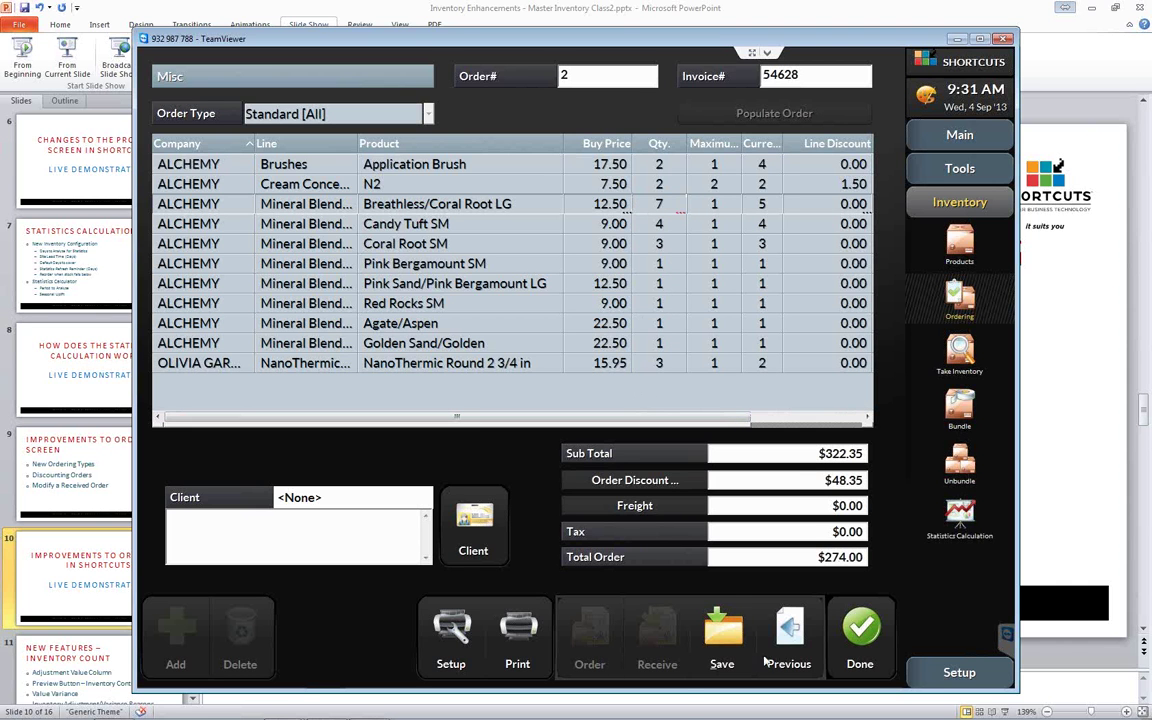
- Save the modified Misc order, agreeing to update stock quantity and average cost, and close the order
{"action": "left_click", "coordinate": [714, 614]}
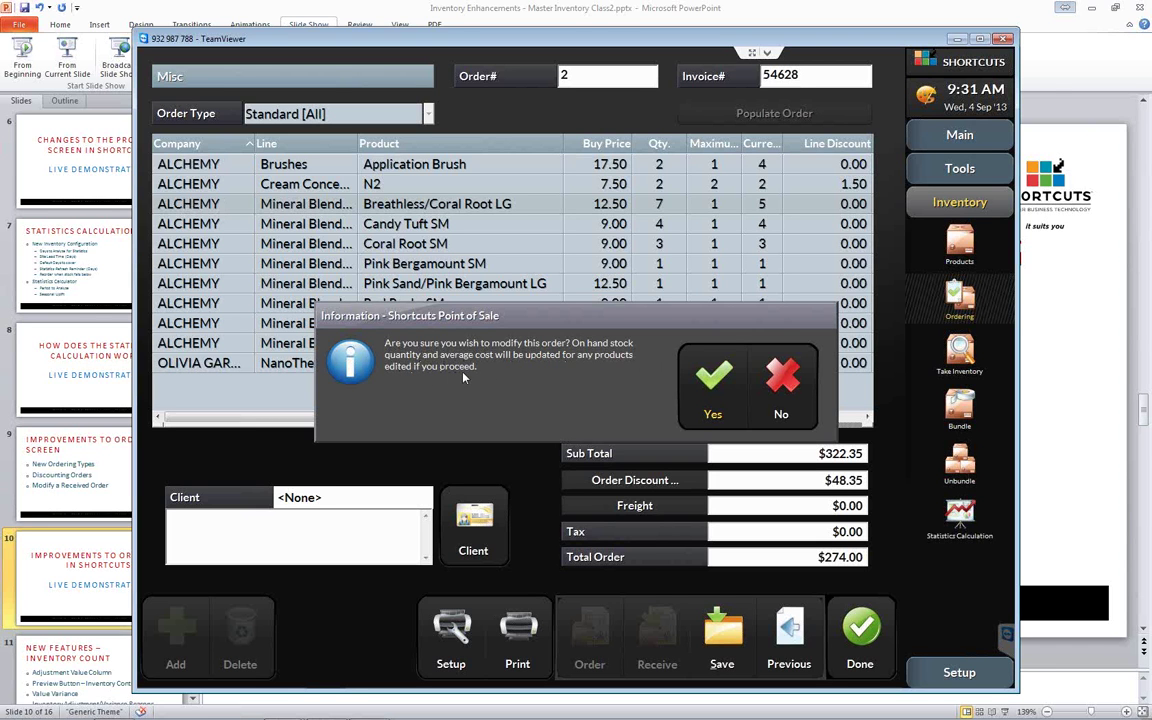
{"action": "left_click", "coordinate": [708, 410]}
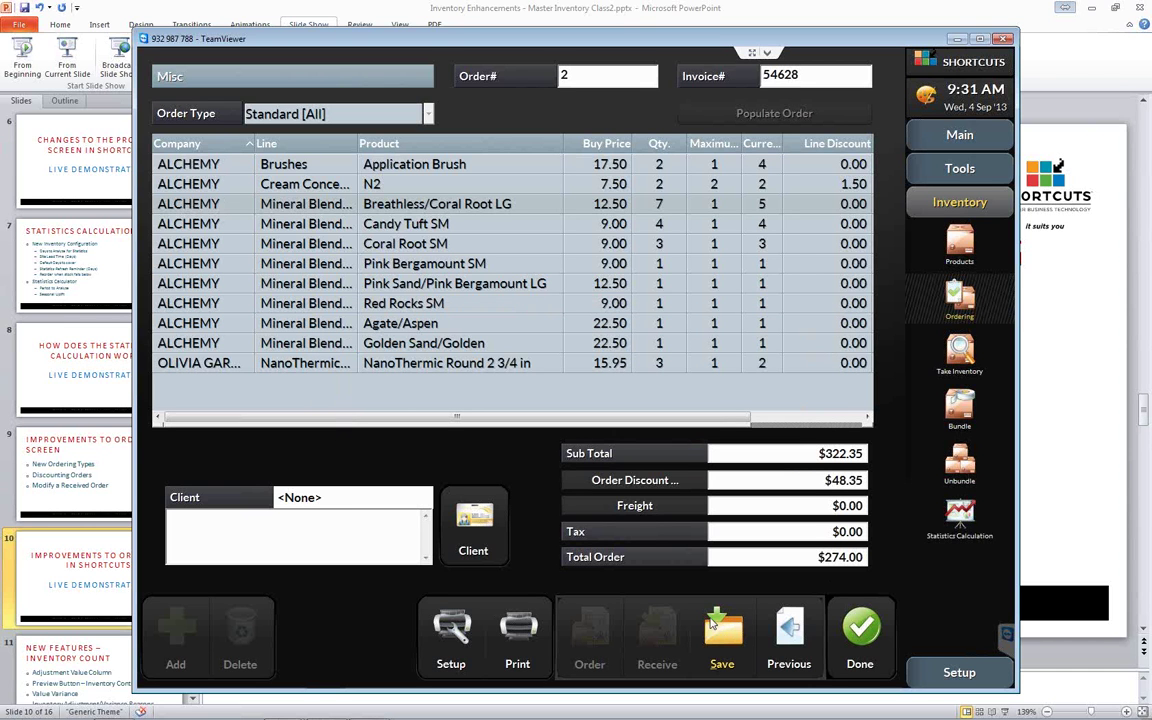
{"action": "left_click", "coordinate": [861, 634]}
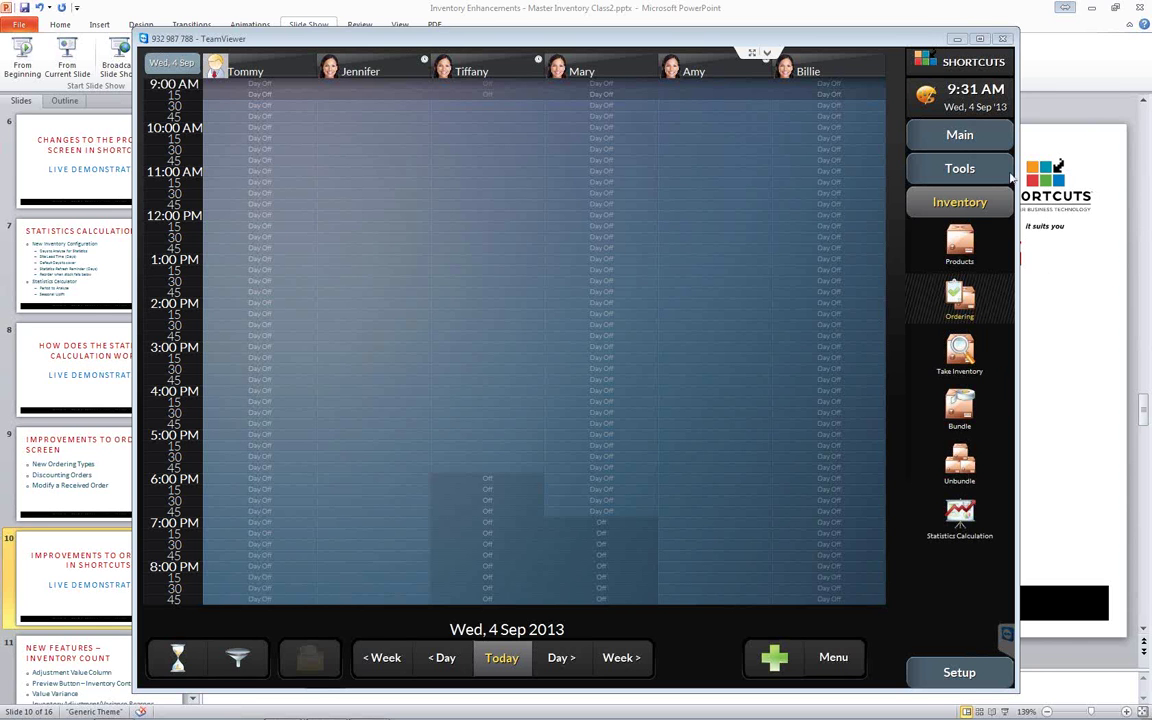
- Switch to PowerPoint, start the slide show from the current slide and advance to the New Features – Inventory Count slide
{"action": "left_click", "coordinate": [345, 9]}
{"action": "left_click", "coordinate": [65, 50]}
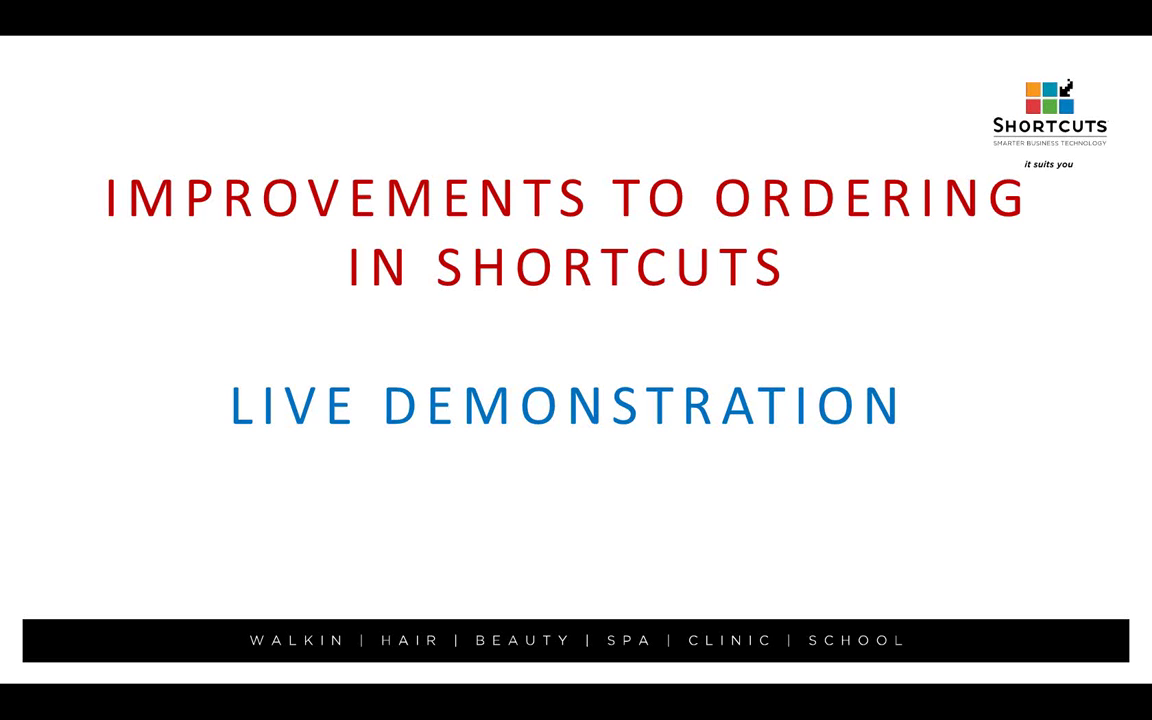
{"action": "key", "text": "Right"}
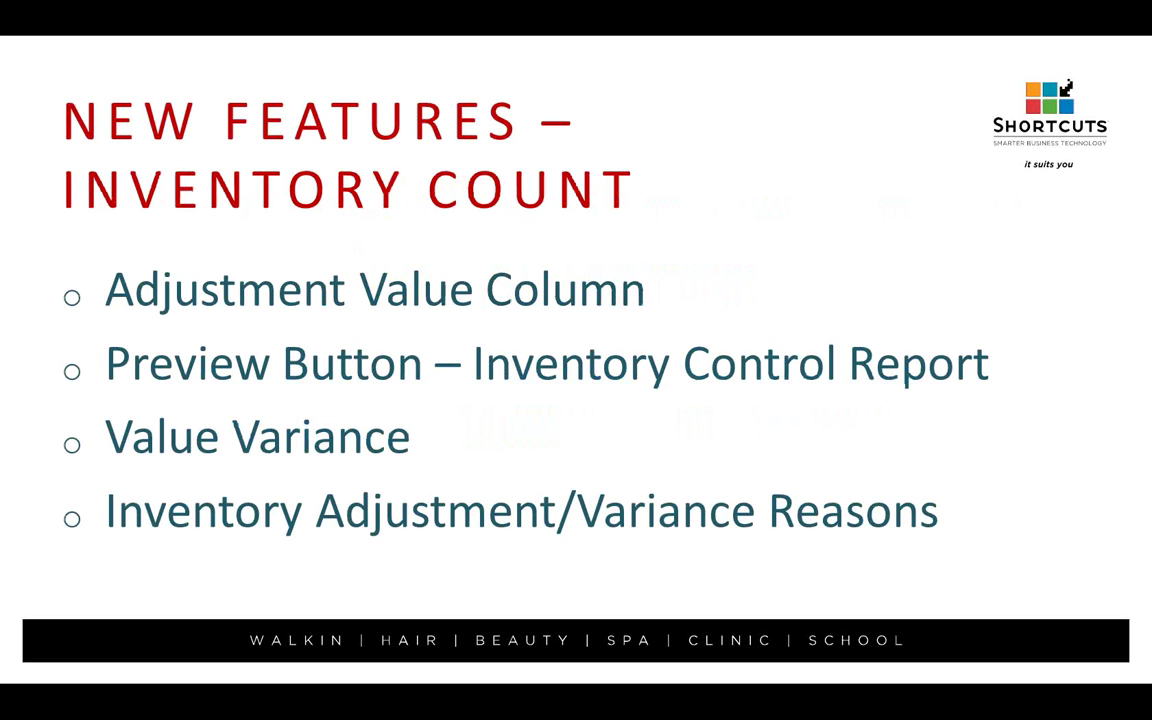
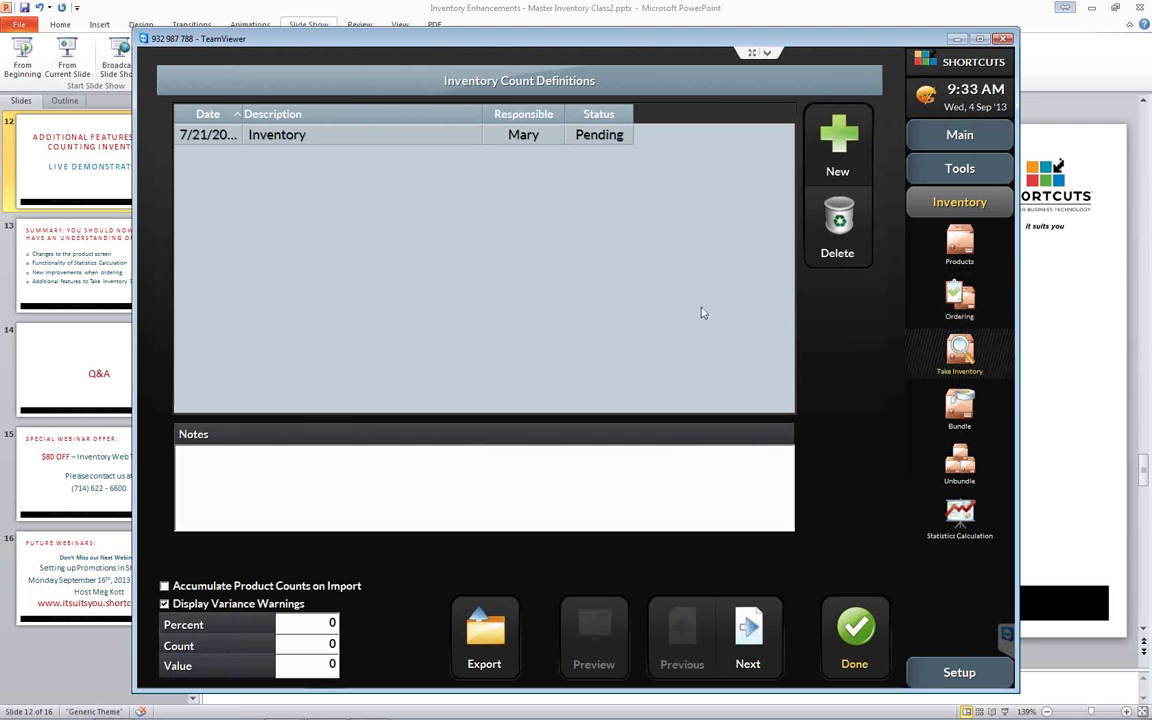
- Add an inventory count definition described as Davines, assigning the same responsible employee as the existing Inventory count
{"action": "left_click", "coordinate": [842, 140]}
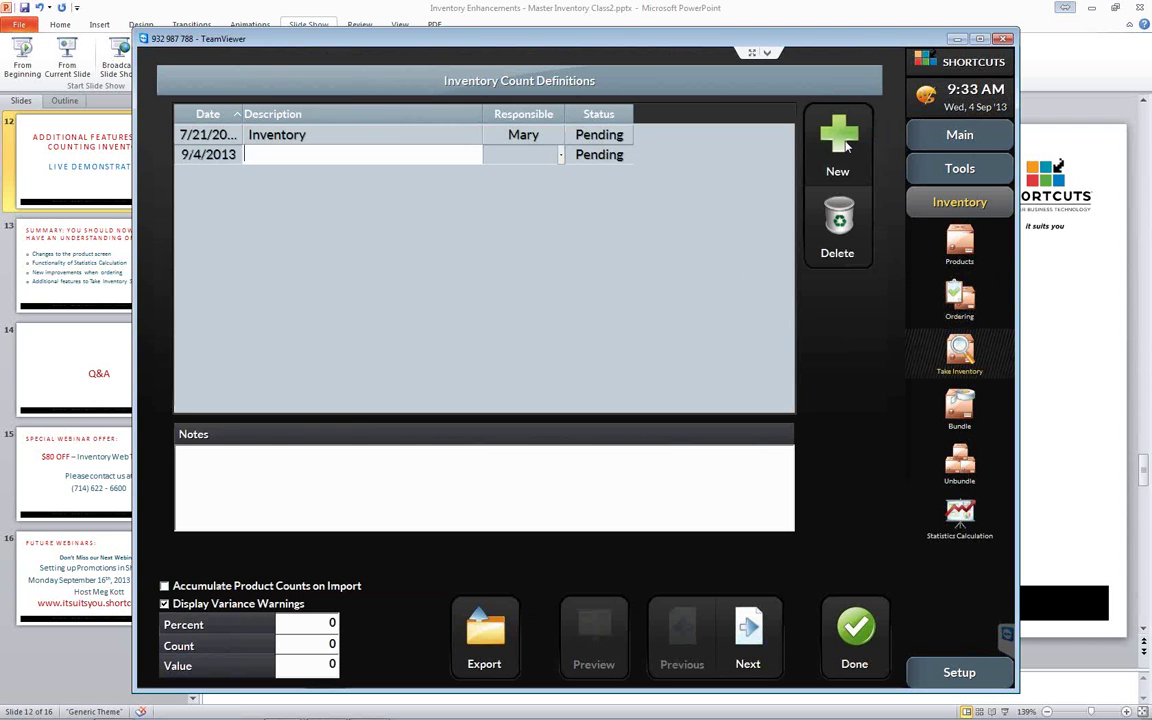
{"action": "type", "text": "Davines"}
{"action": "left_click", "coordinate": [520, 167]}
{"action": "left_click", "coordinate": [755, 376]}
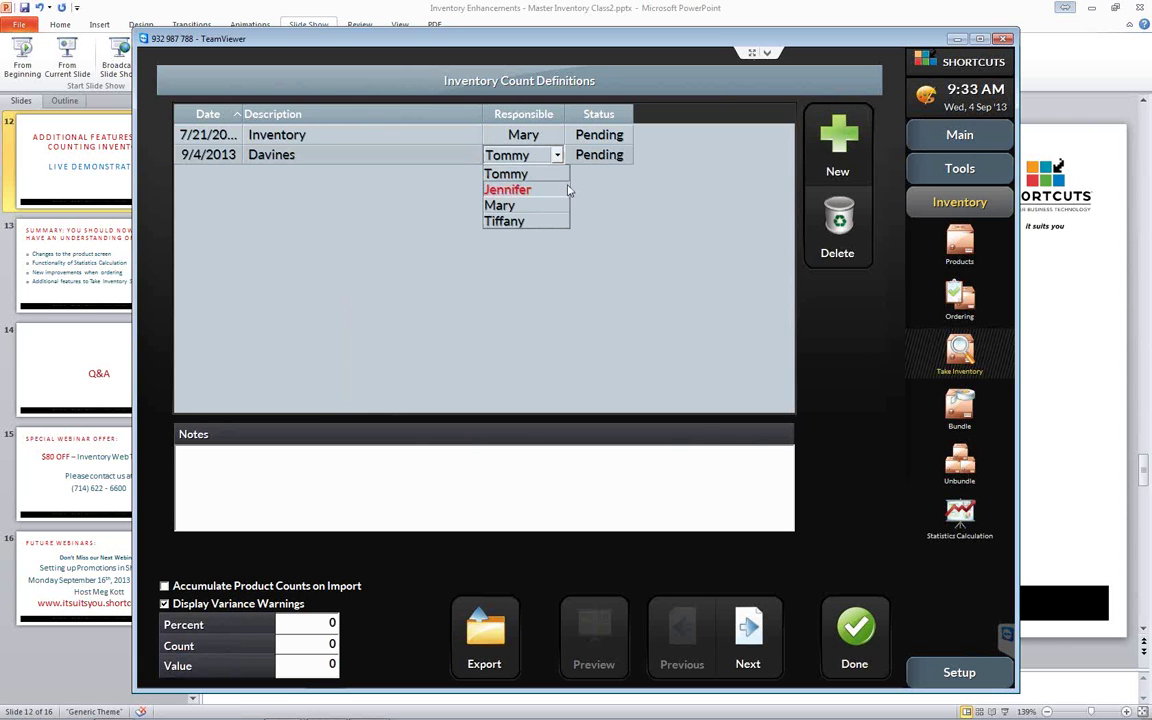
{"action": "left_click", "coordinate": [545, 208]}
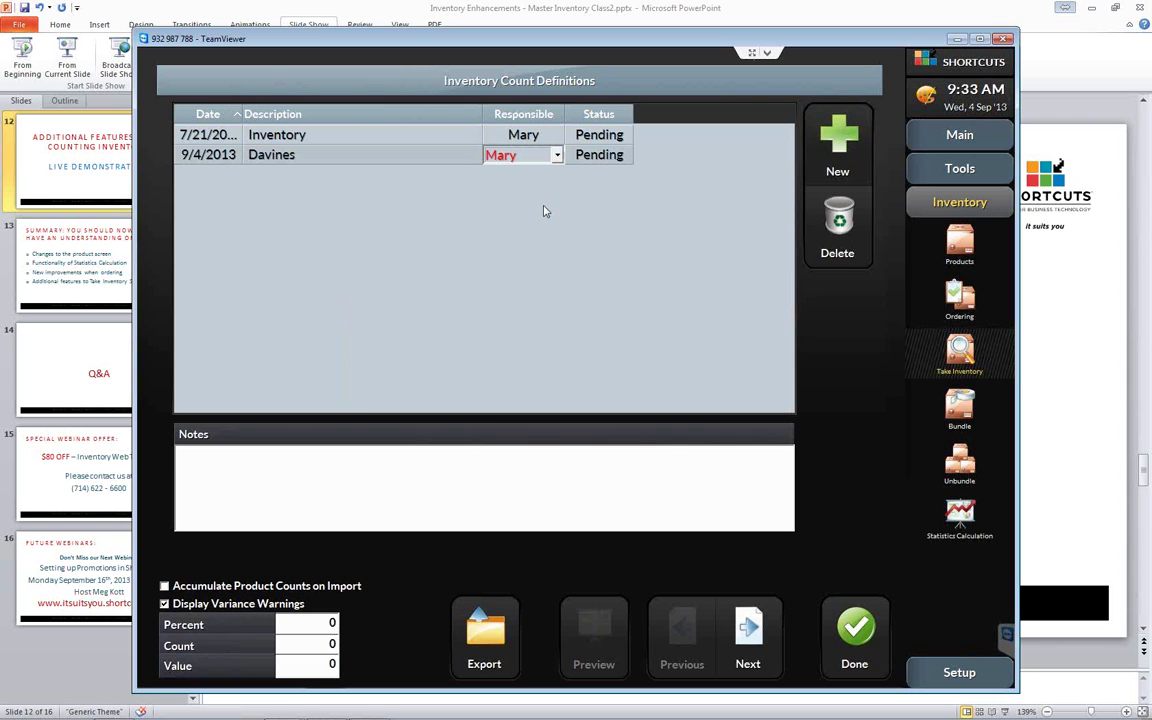
{"action": "left_click", "coordinate": [599, 249]}
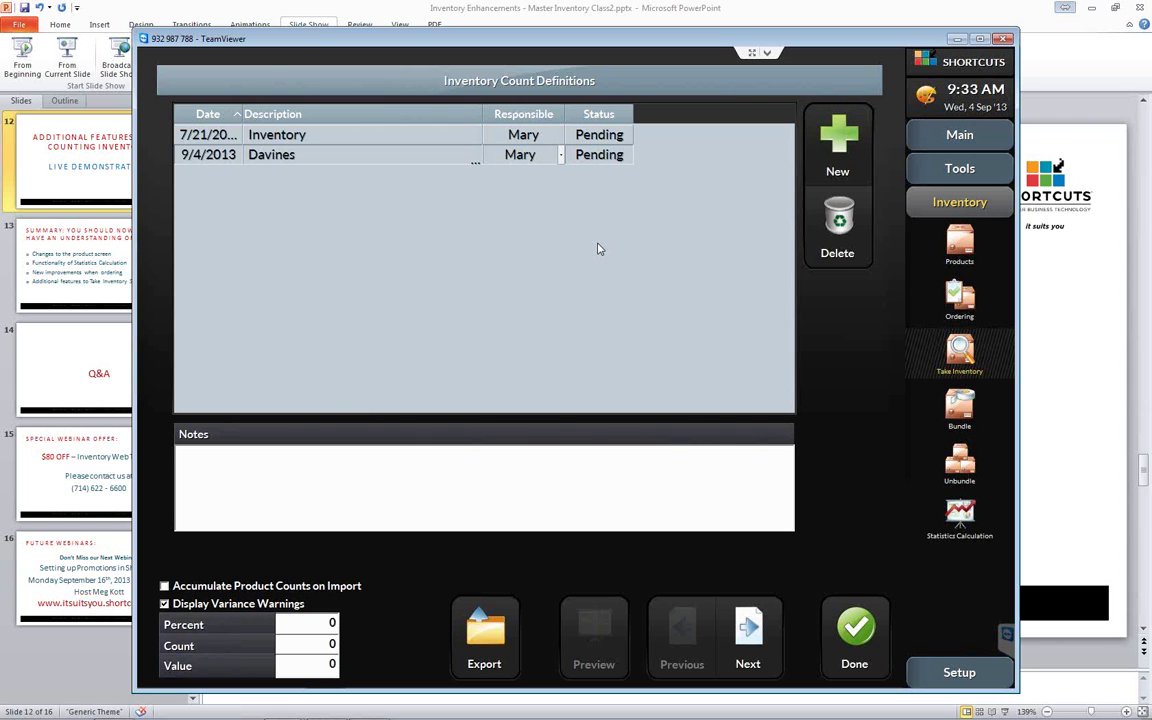
- Delete the older count definition described as Inventory and confirm the deletion
{"action": "left_click", "coordinate": [401, 134]}
{"action": "left_click", "coordinate": [838, 225]}
{"action": "left_click", "coordinate": [713, 383]}
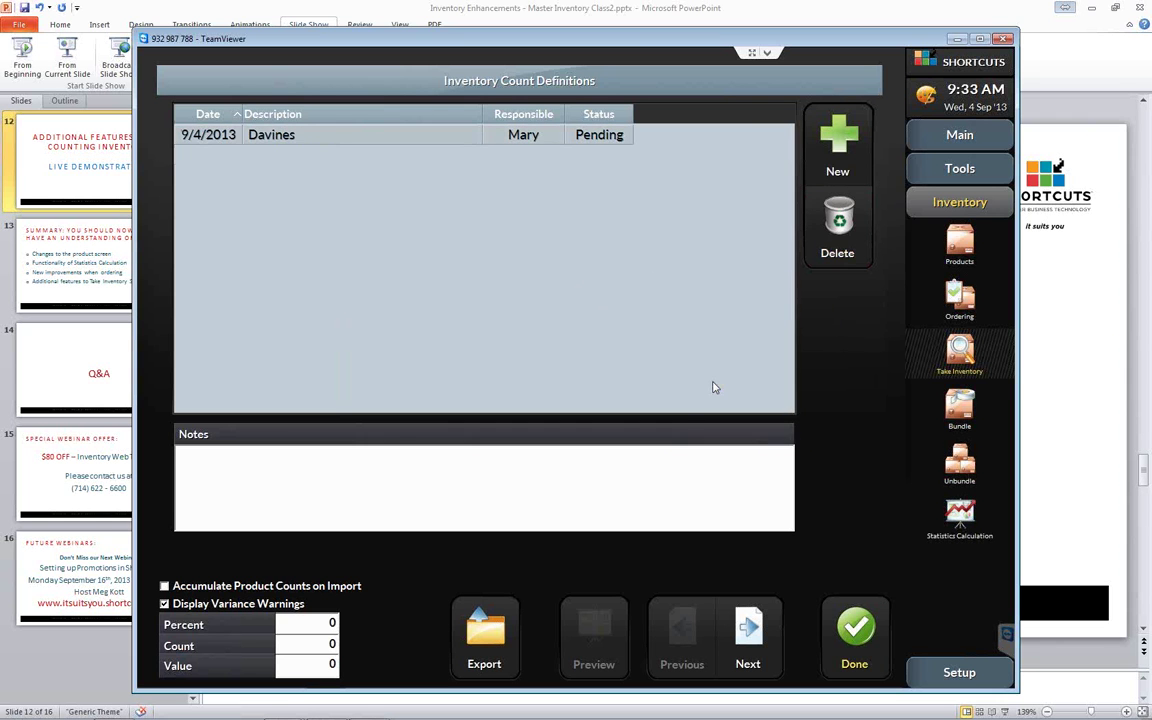
- Open the count entries of the Davines definition and add all products of the DAVINES company
{"action": "left_click", "coordinate": [416, 135]}
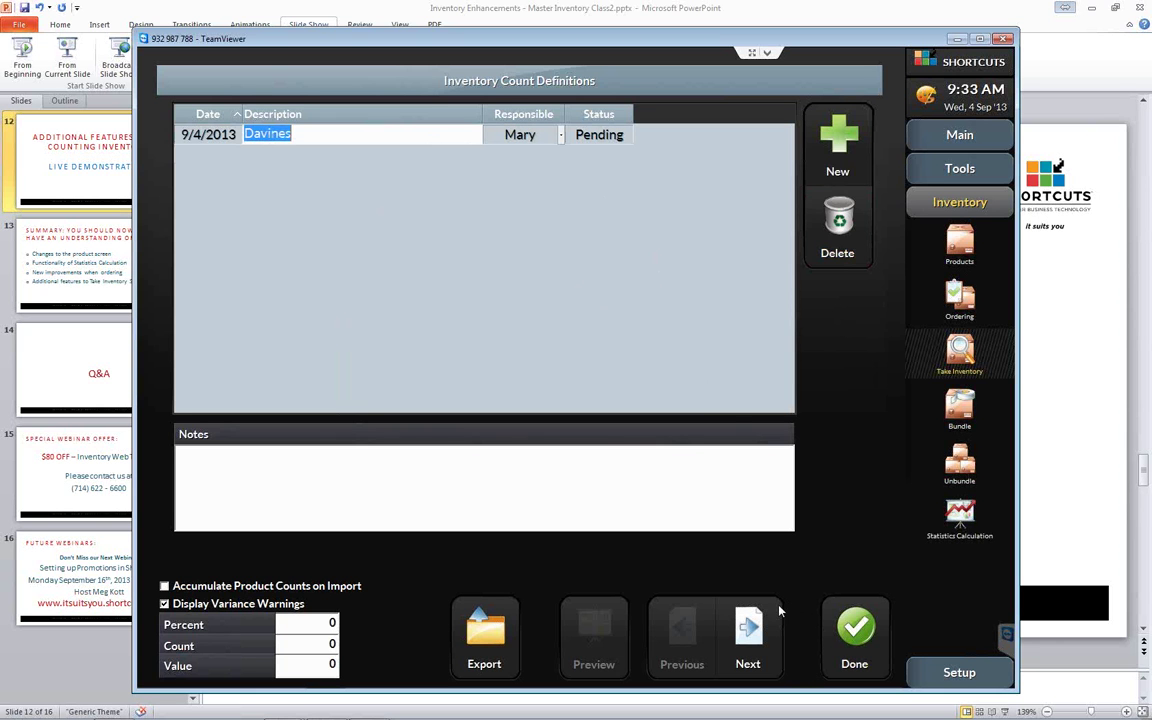
{"action": "left_click", "coordinate": [757, 640]}
{"action": "left_click", "coordinate": [757, 640]}
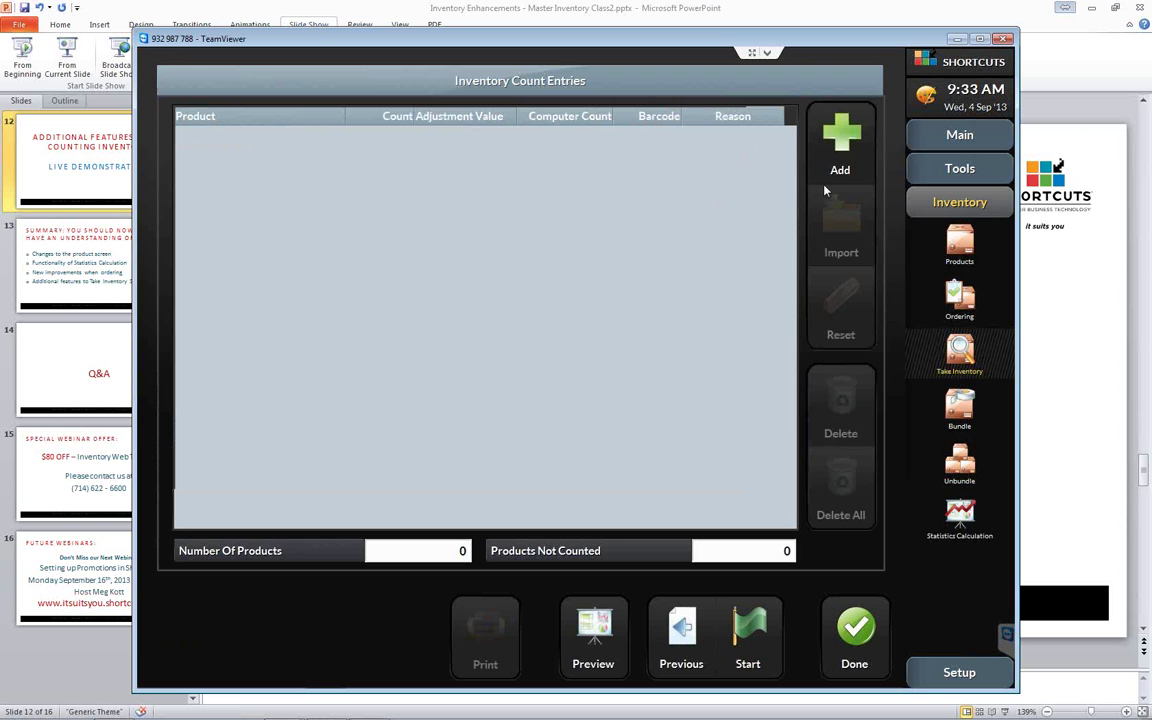
{"action": "left_click", "coordinate": [843, 140]}
{"action": "left_click", "coordinate": [455, 365]}
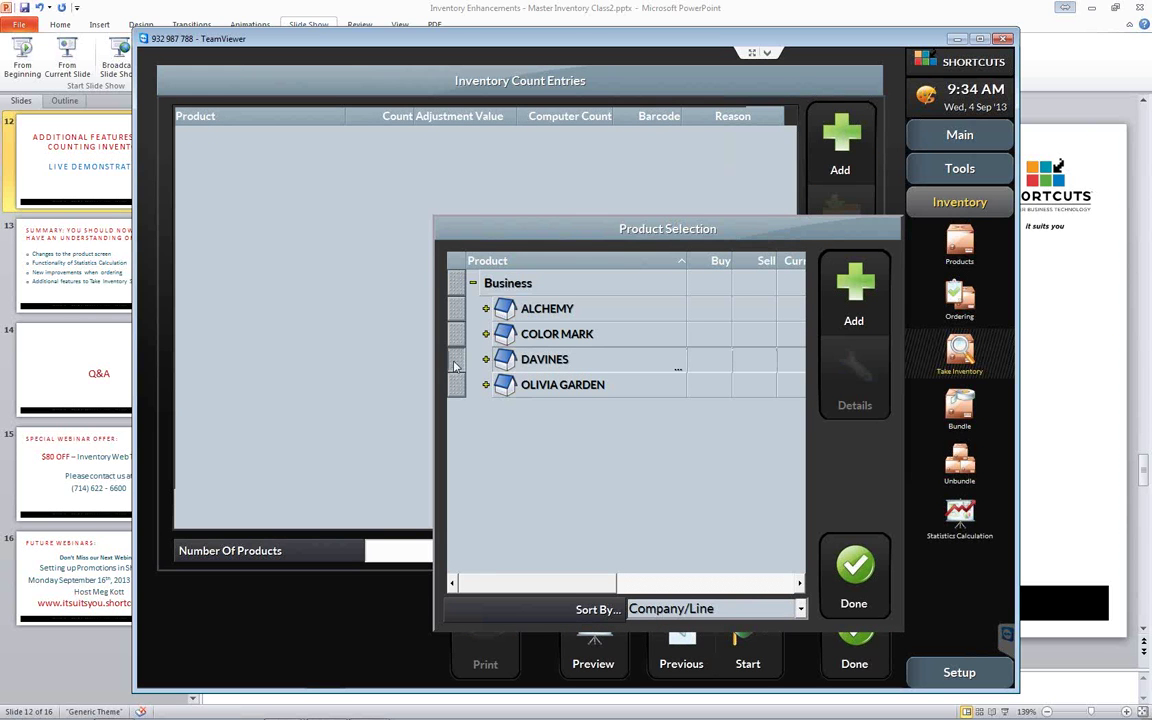
{"action": "left_click", "coordinate": [855, 285]}
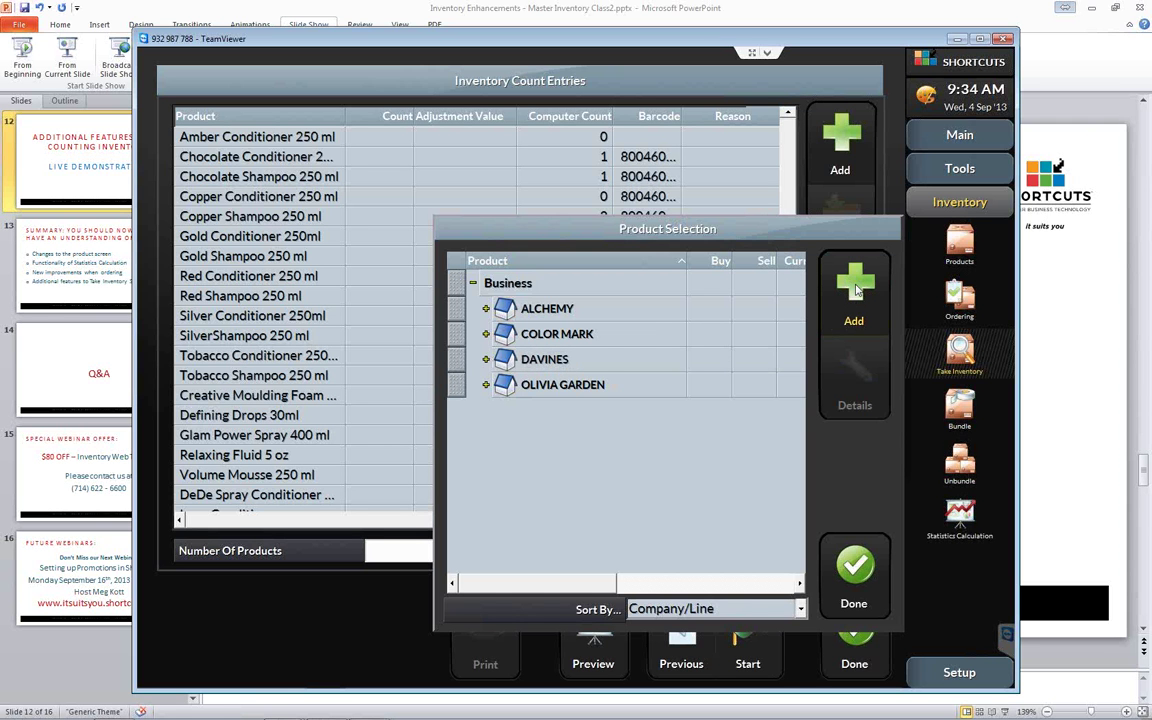
{"action": "left_click", "coordinate": [843, 577]}
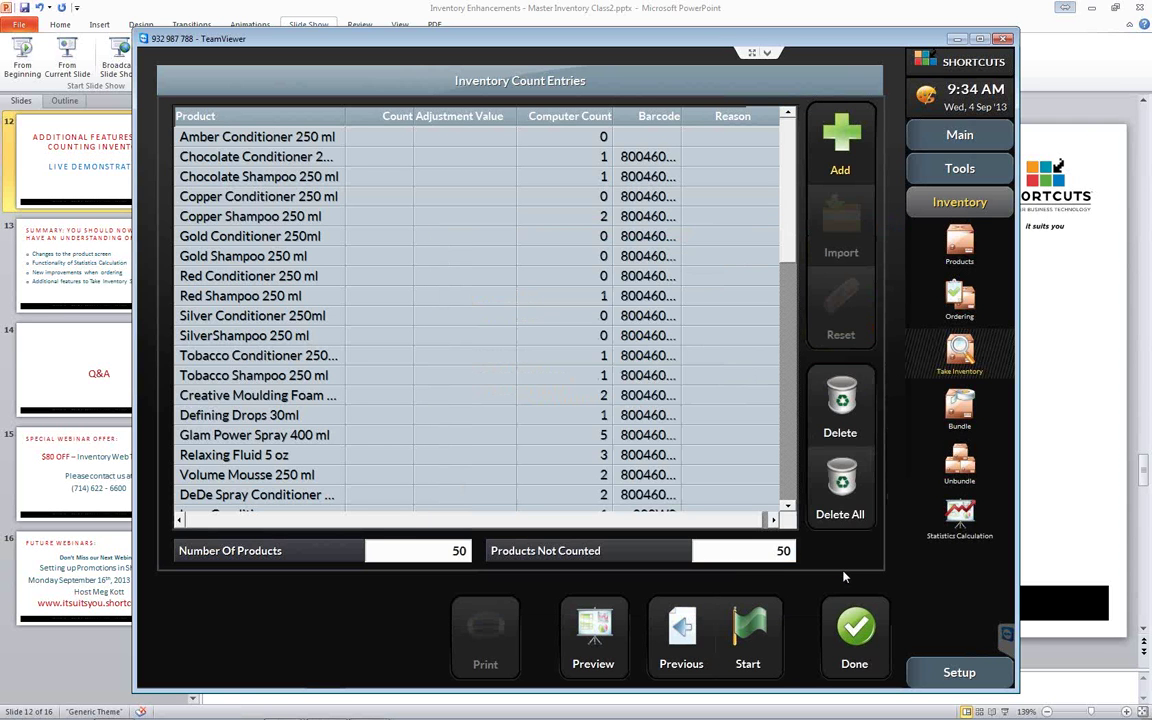
- Start the Davines inventory count, confirm its activation, and exclude the Inventory Count Form from the reports to print
{"action": "left_click", "coordinate": [745, 637]}
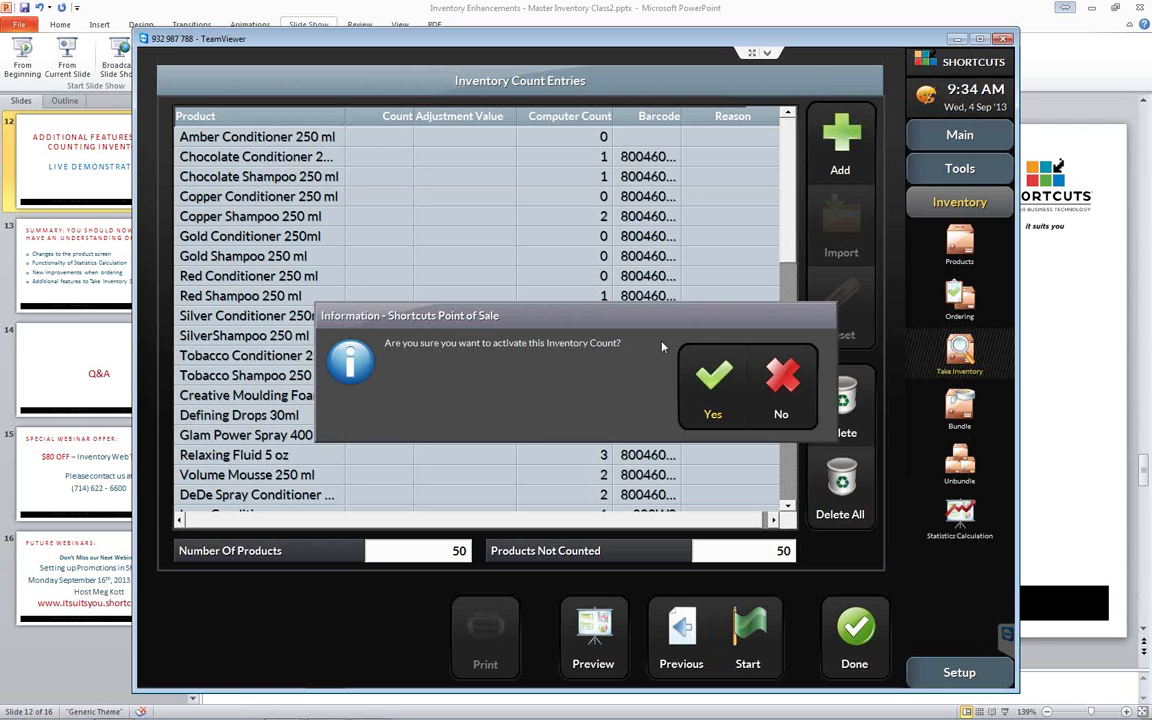
{"action": "left_click", "coordinate": [713, 390]}
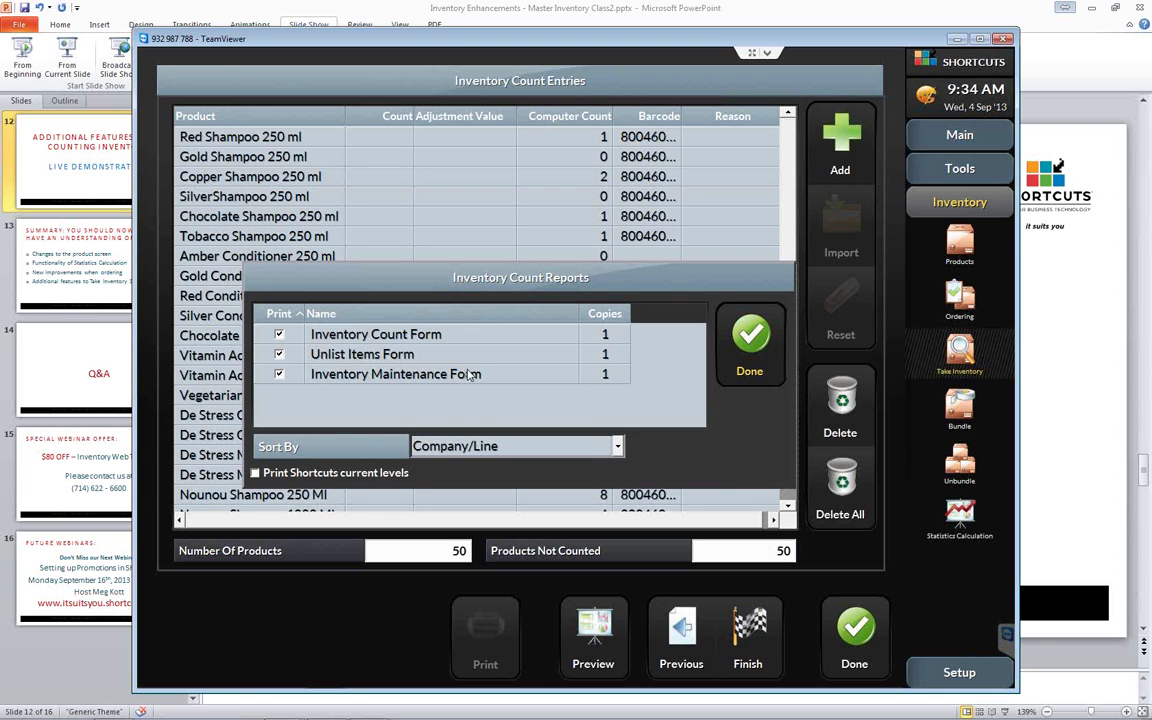
{"action": "left_click", "coordinate": [280, 336]}
{"action": "left_click", "coordinate": [748, 345]}
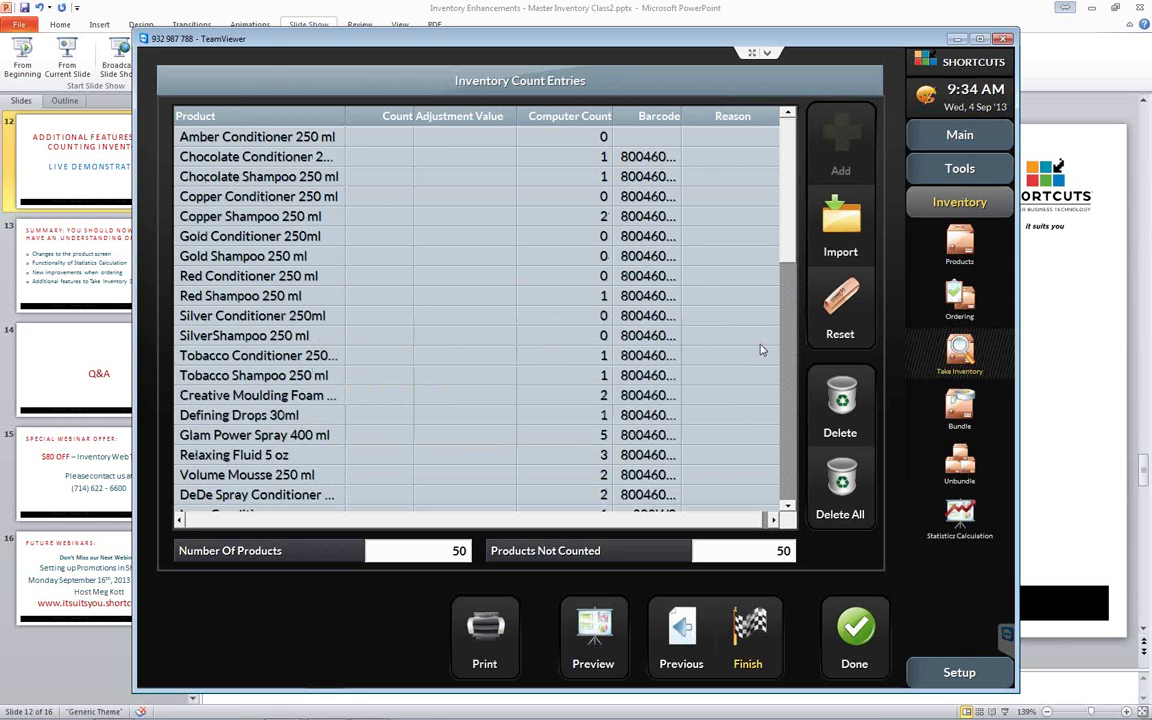
- Enter counts of 1 for Amber, Chocolate and Copper Conditioner and 2 for Chocolate and Copper Shampoo
{"action": "left_click", "coordinate": [391, 141]}
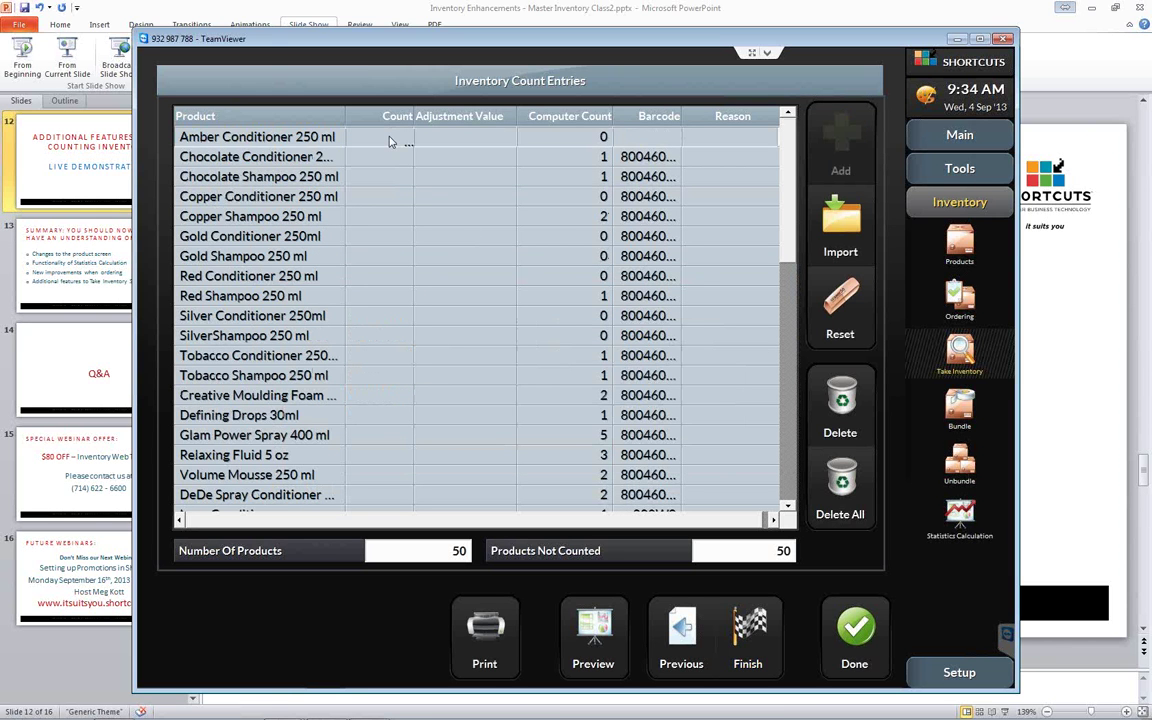
{"action": "left_click", "coordinate": [391, 138]}
{"action": "type", "text": "1"}
{"action": "key", "text": "Return"}
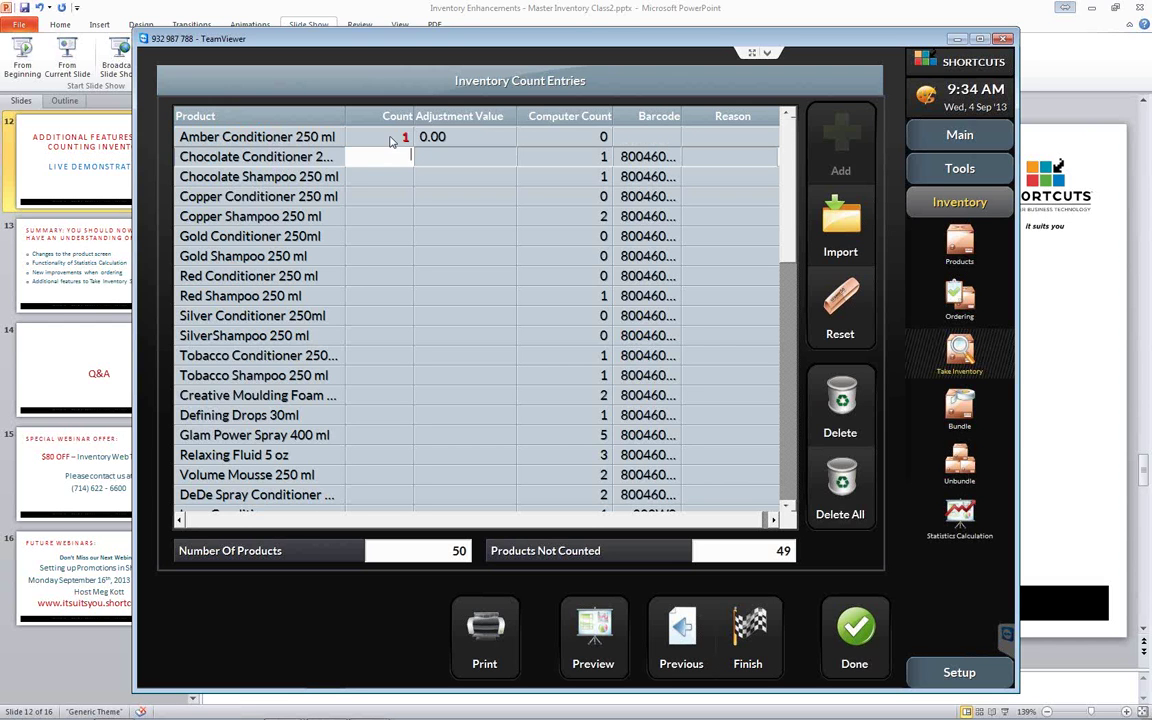
{"action": "type", "text": "1"}
{"action": "key", "text": "Return"}
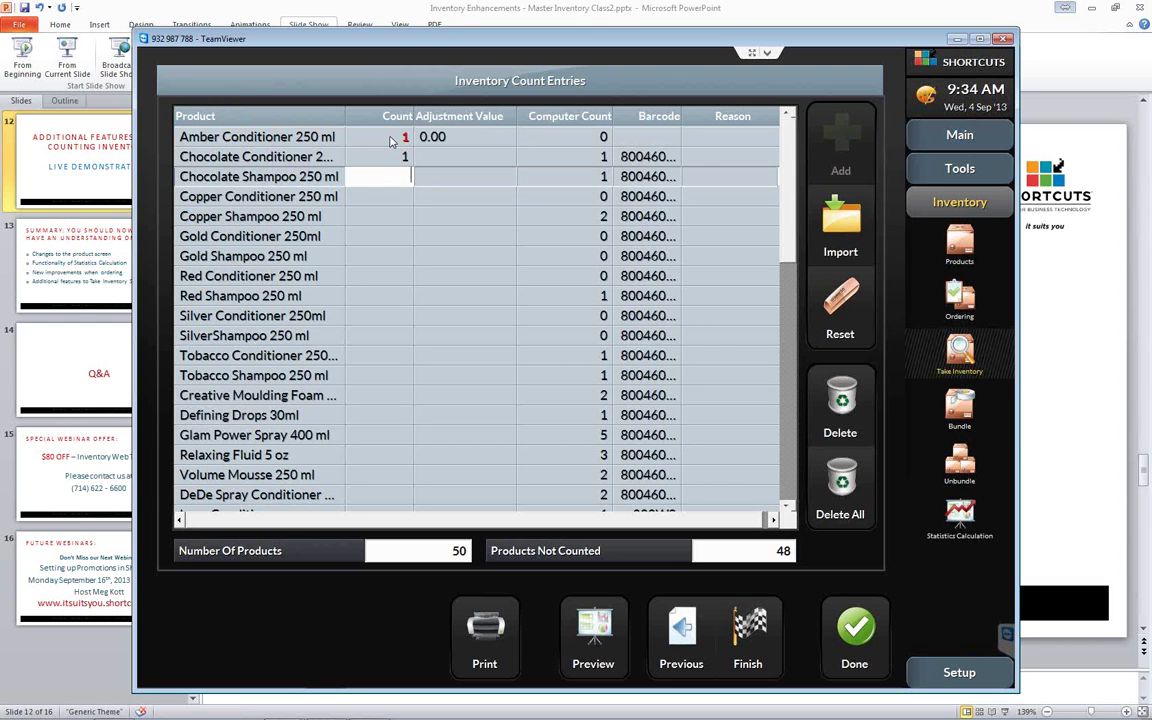
{"action": "type", "text": "2"}
{"action": "key", "text": "Return"}
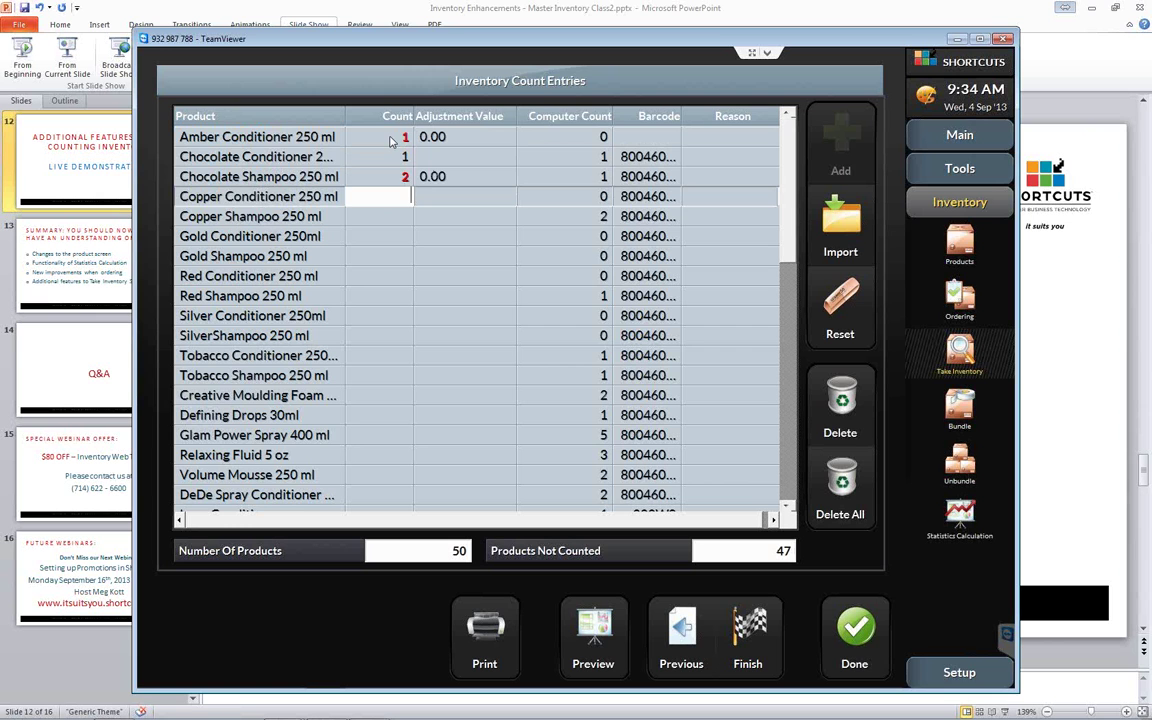
{"action": "type", "text": "1"}
{"action": "key", "text": "Return"}
{"action": "type", "text": "2"}
{"action": "key", "text": "Return"}
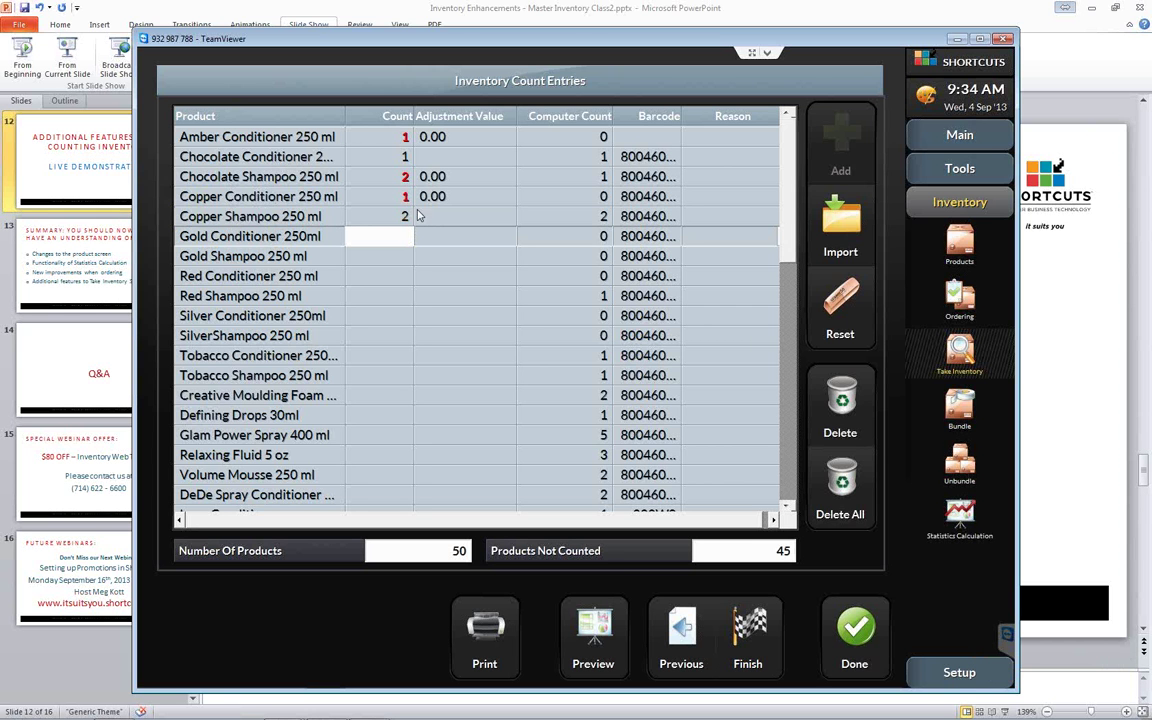
- Enter the Nounou counts in list order: 5 and 9 for the two conditioners, 4 for Shampoo 1000 Ml and 8 for Shampoo 250 Ml
{"action": "scroll", "coordinate": [420, 222], "scroll_direction": "down", "scroll_amount": 4}
{"action": "scroll", "coordinate": [420, 222], "scroll_direction": "down", "scroll_amount": 1}
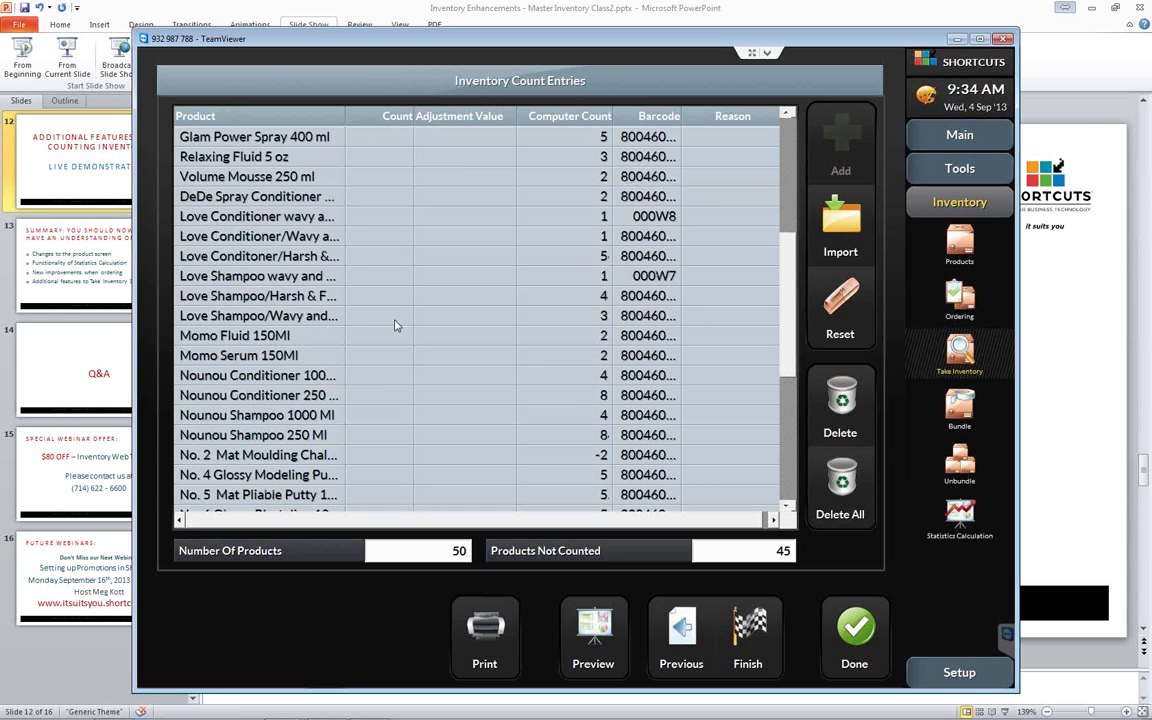
{"action": "left_click", "coordinate": [379, 376]}
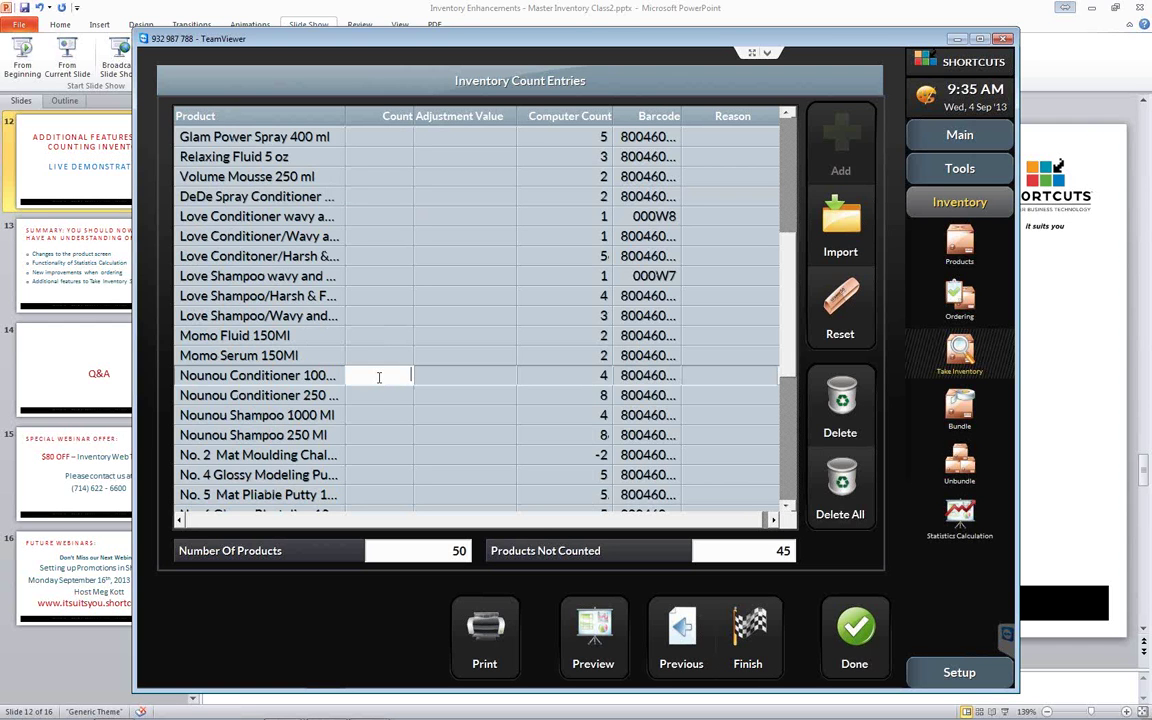
{"action": "type", "text": "5"}
{"action": "key", "text": "Return"}
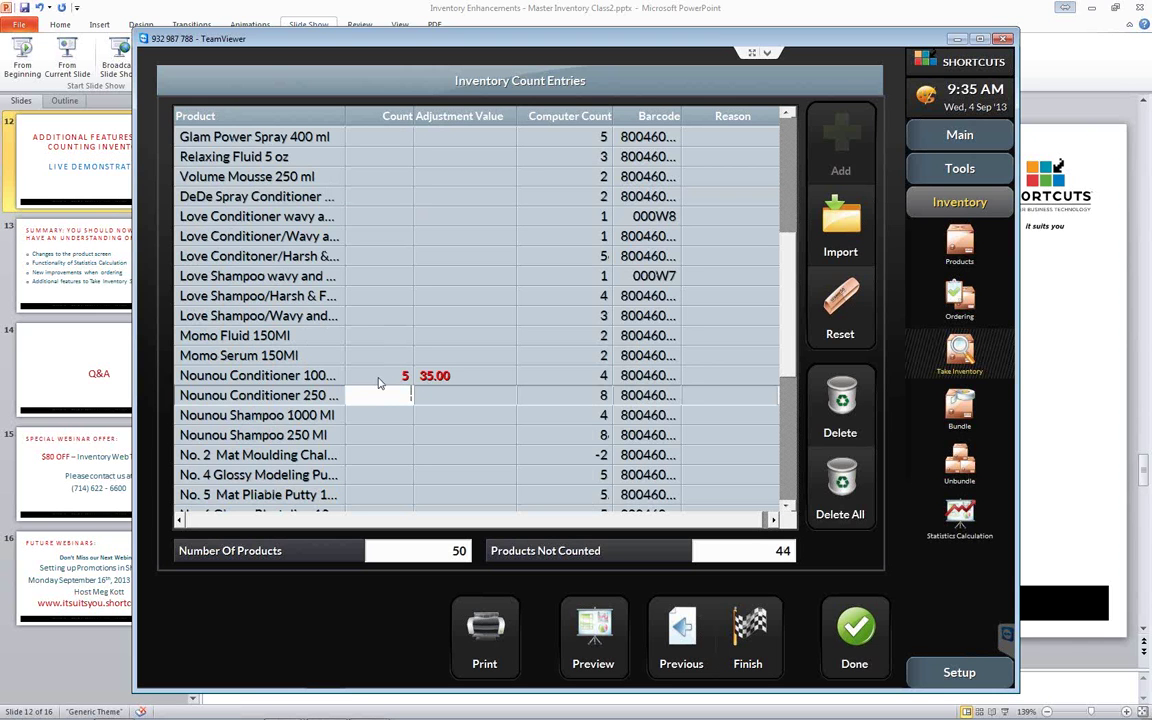
{"action": "type", "text": "9"}
{"action": "key", "text": "Return"}
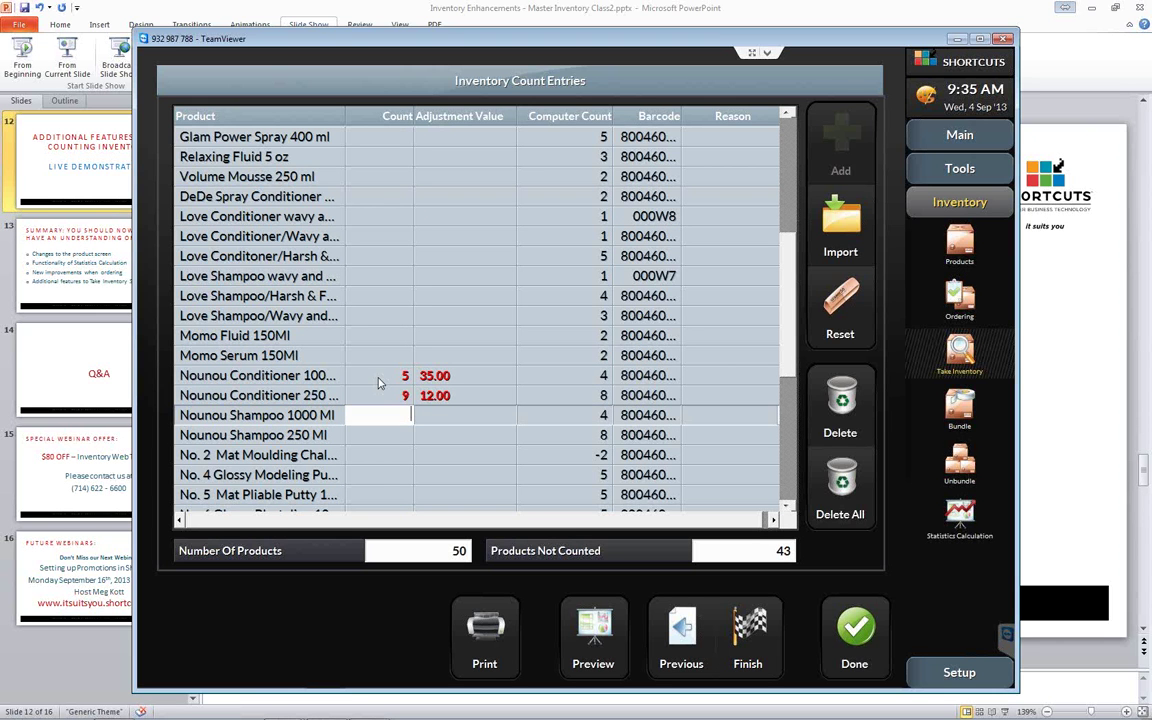
{"action": "type", "text": "4"}
{"action": "key", "text": "Return"}
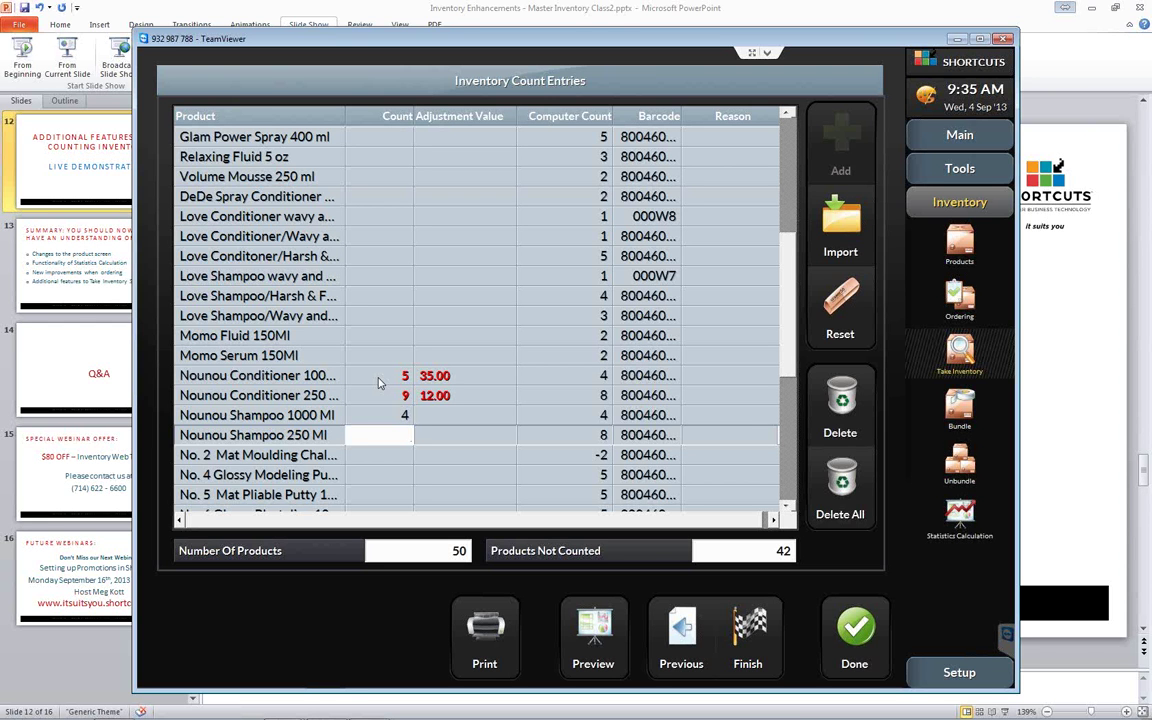
{"action": "type", "text": "8"}
{"action": "key", "text": "Return"}
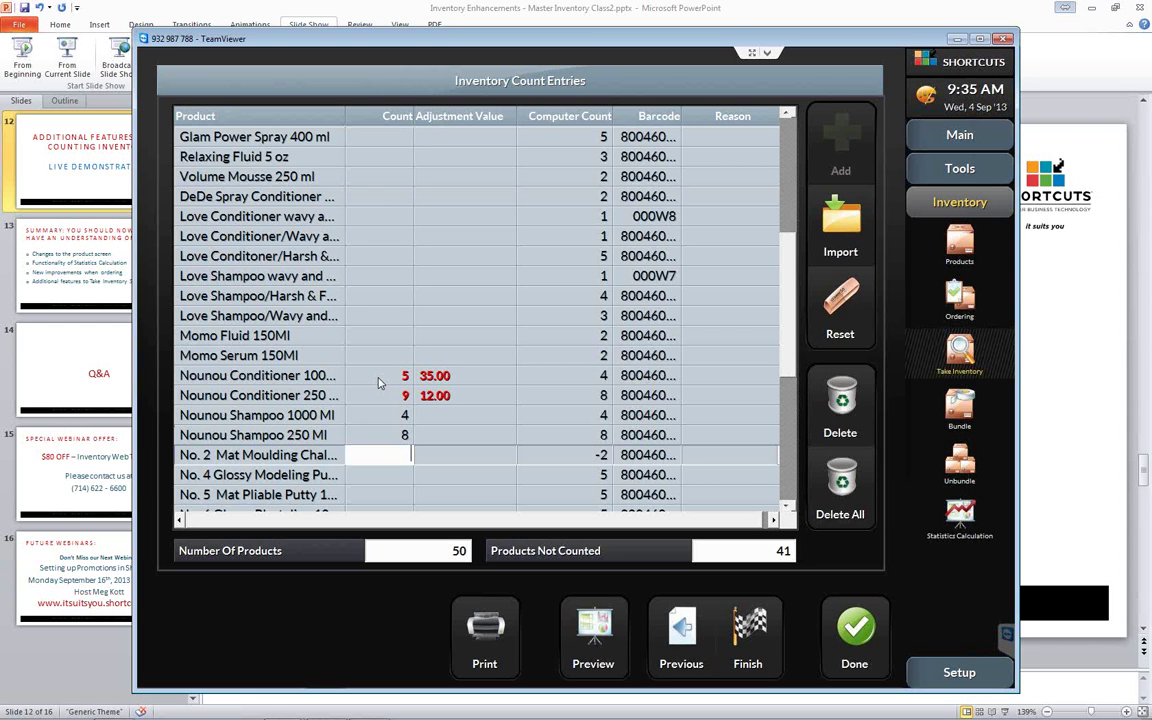
- Enter counts of 2 for No. 2 Mat Moulding, 6 for No. 4 Glossy Modeling and 6 for No. 5 Mat Pliable Putty
{"action": "type", "text": "2"}
{"action": "key", "text": "Return"}
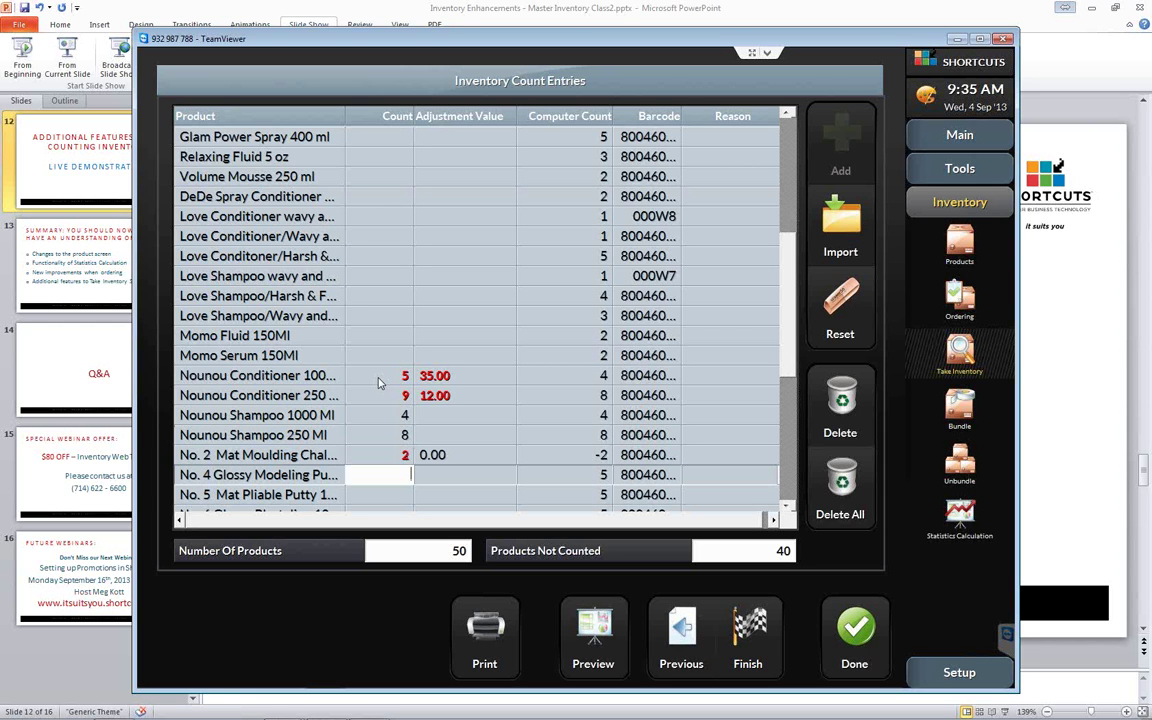
{"action": "type", "text": "6"}
{"action": "key", "text": "Return"}
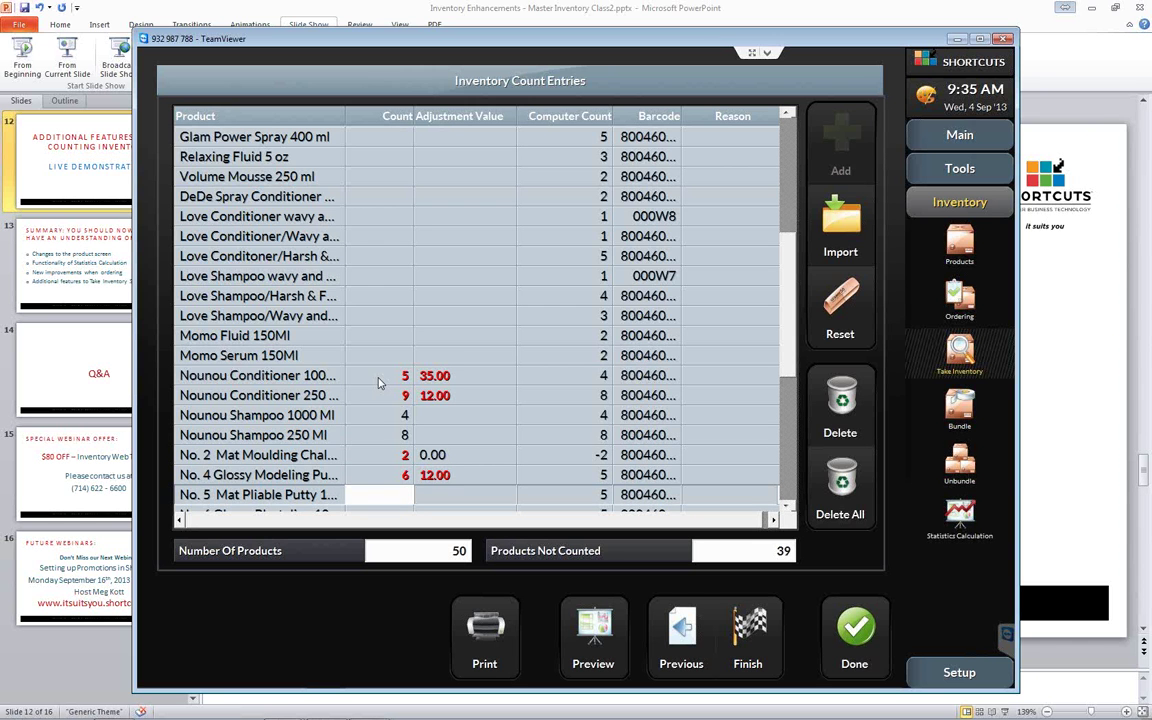
{"action": "type", "text": "6"}
{"action": "key", "text": "Return"}
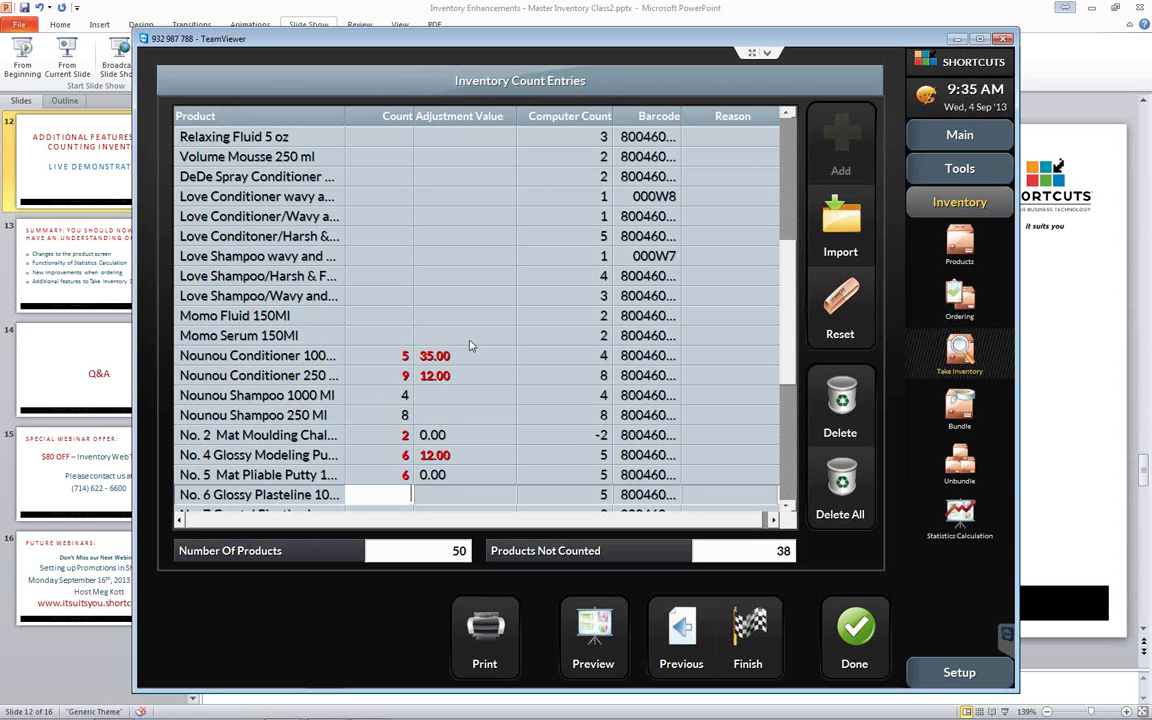
{"action": "scroll", "coordinate": [470, 345], "scroll_direction": "down", "scroll_amount": 5}
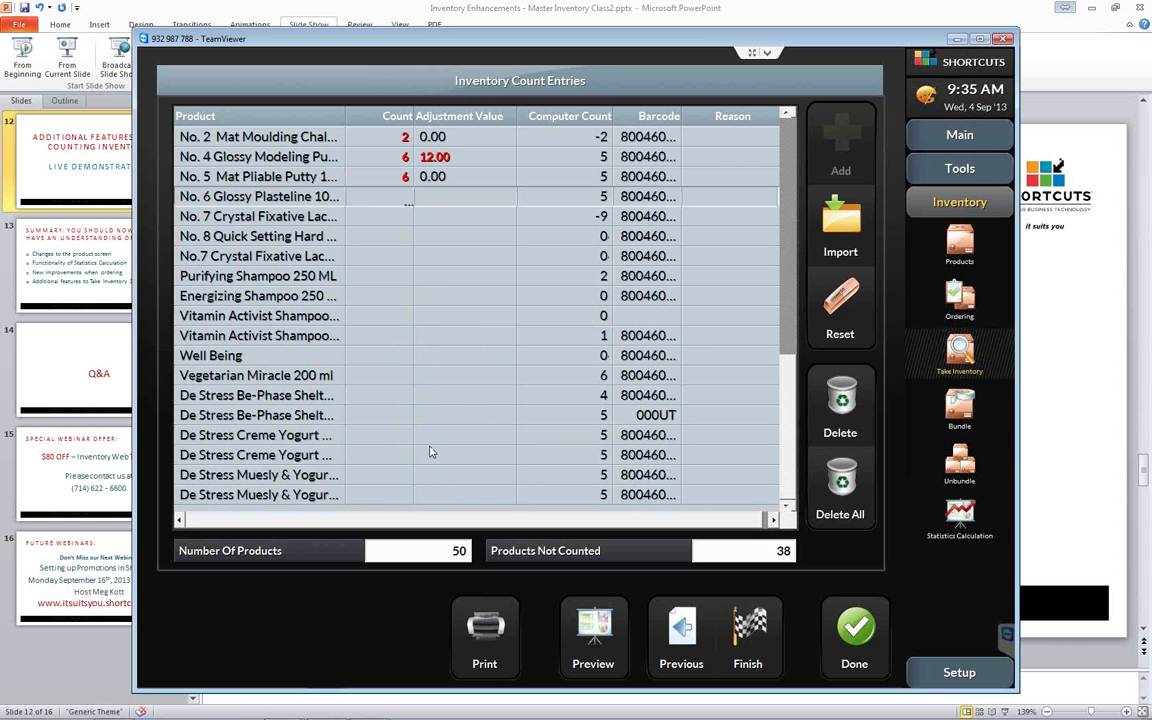
{"action": "left_click", "coordinate": [397, 494]}
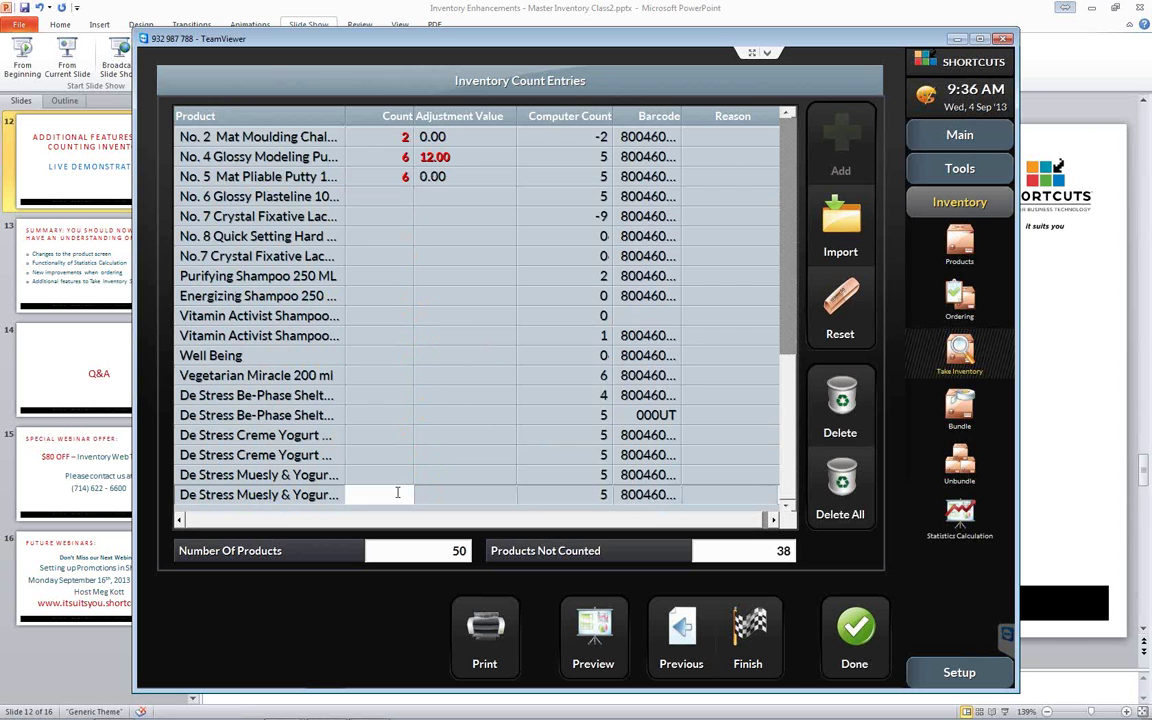
{"action": "scroll", "coordinate": [424, 329], "scroll_direction": "down", "scroll_amount": 5}
- Enter counts of 0 for Gold Conditioner, Gold Shampoo, Red Conditioner and Red Shampoo
{"action": "scroll", "coordinate": [424, 329], "scroll_direction": "up", "scroll_amount": 1}
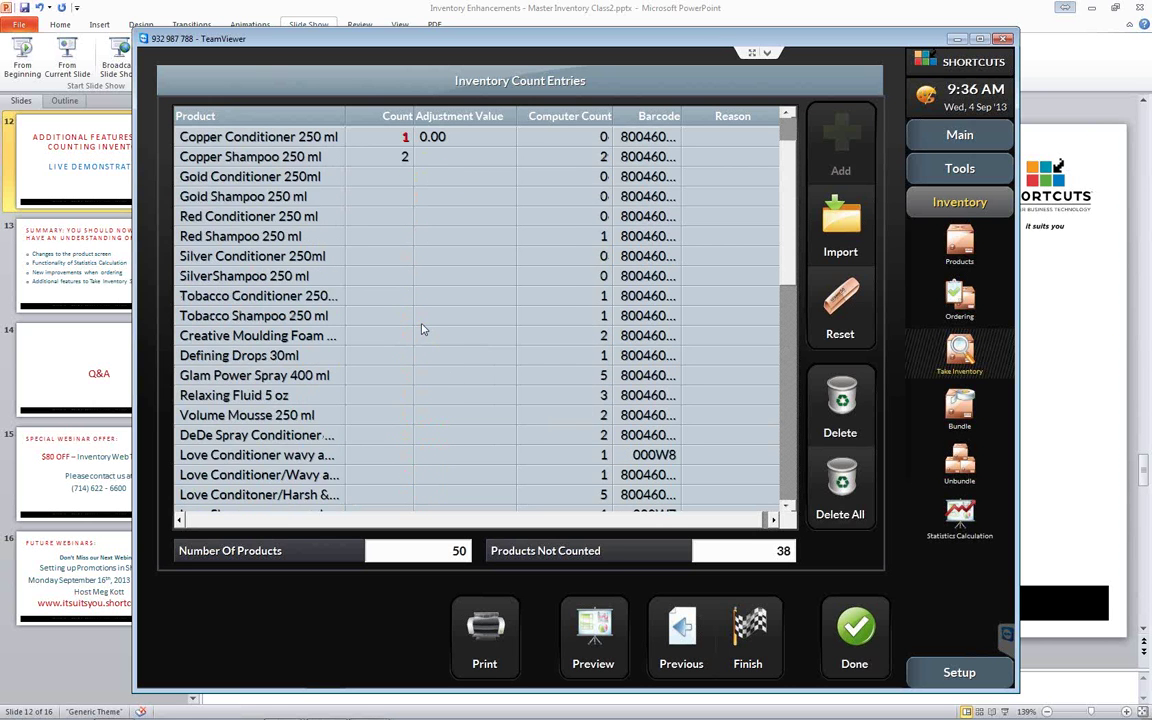
{"action": "scroll", "coordinate": [423, 329], "scroll_direction": "up", "scroll_amount": 1}
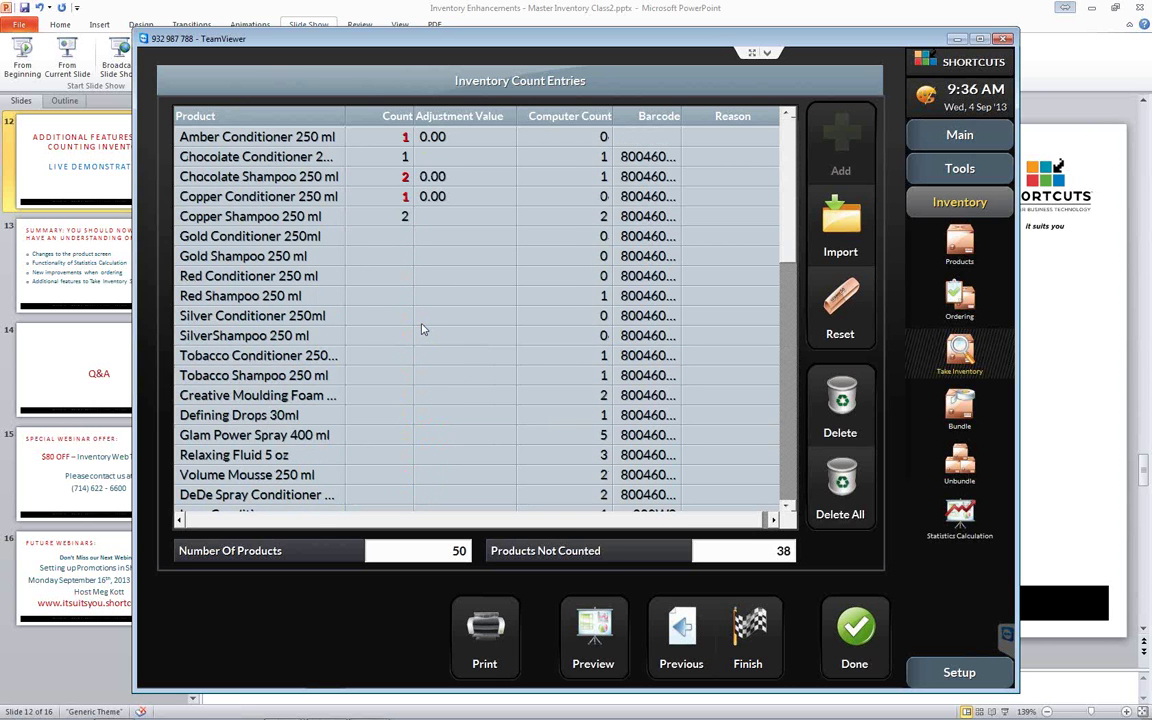
{"action": "left_click", "coordinate": [398, 237]}
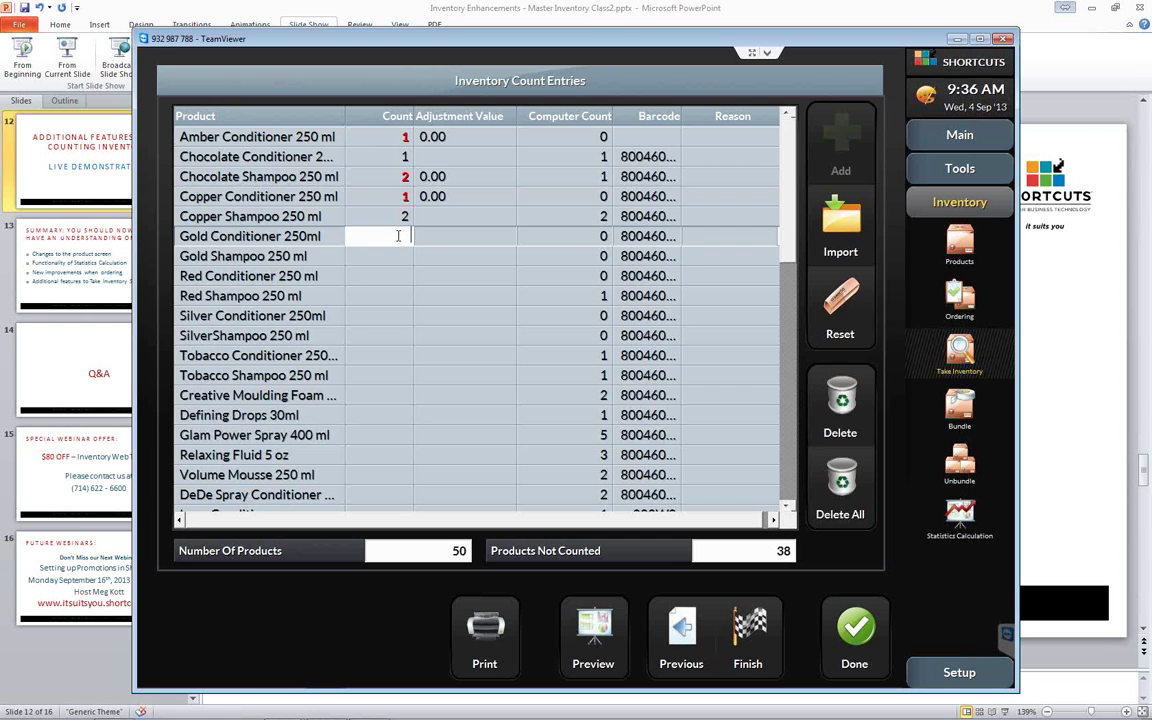
{"action": "type", "text": "0"}
{"action": "key", "text": "Return"}
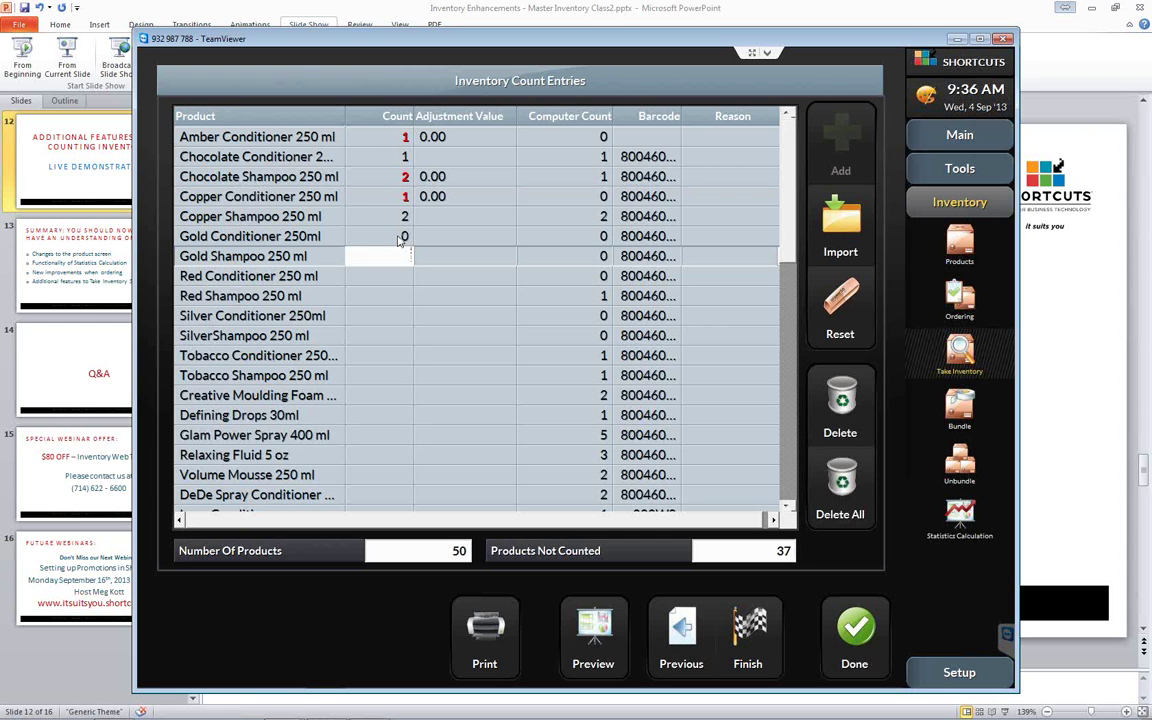
{"action": "type", "text": "0"}
{"action": "key", "text": "Return"}
{"action": "type", "text": "0"}
{"action": "key", "text": "Return"}
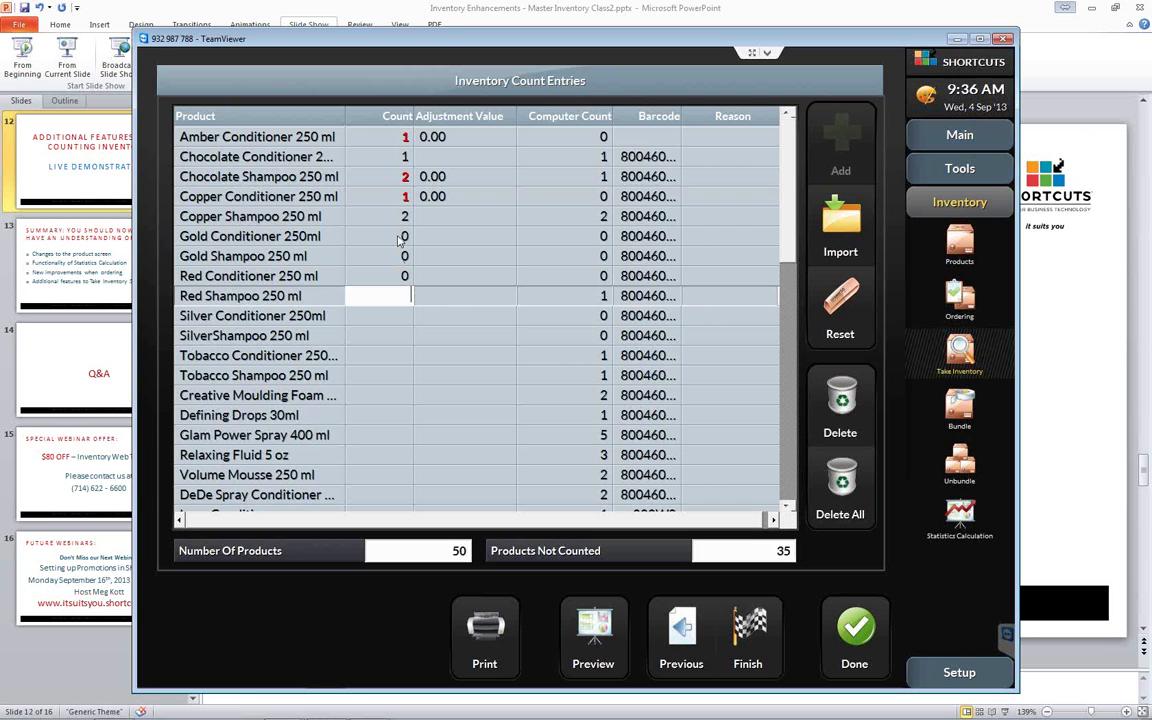
{"action": "type", "text": "0"}
{"action": "key", "text": "Return"}
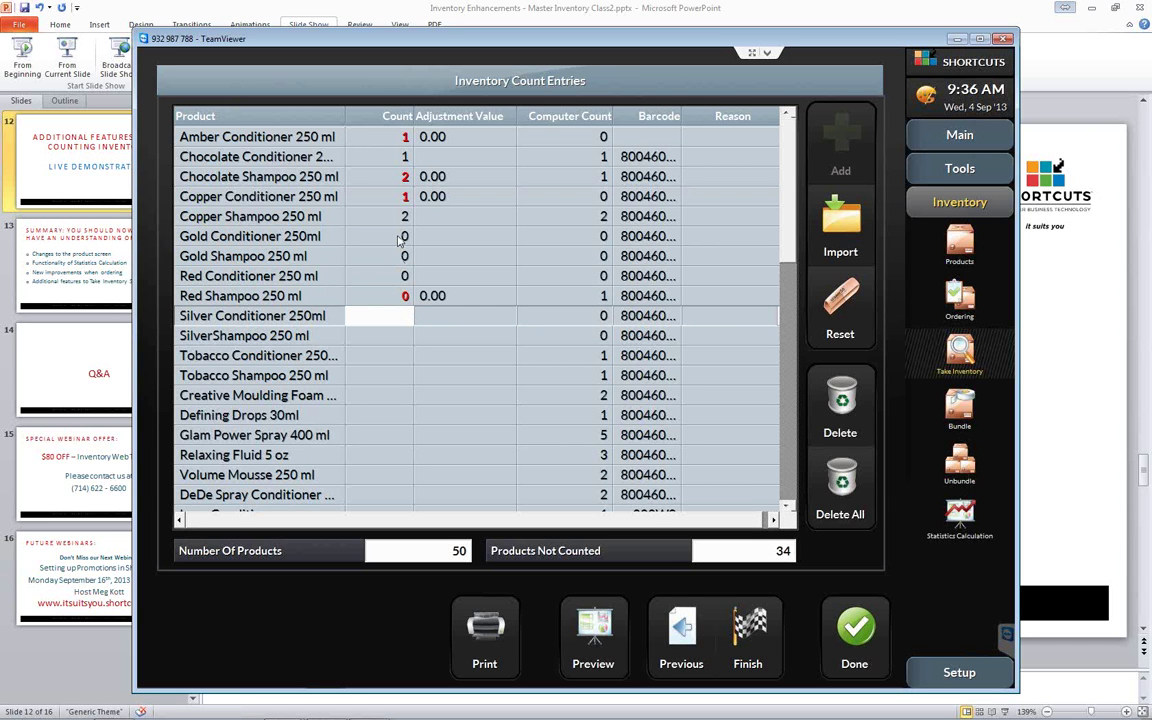
- Enter counts of 1 for Silver Conditioner, SilverShampoo, Tobacco Conditioner and Tobacco Shampoo
{"action": "type", "text": "1"}
{"action": "key", "text": "Return"}
{"action": "type", "text": "1"}
{"action": "key", "text": "Return"}
{"action": "type", "text": "1"}
{"action": "key", "text": "Return"}
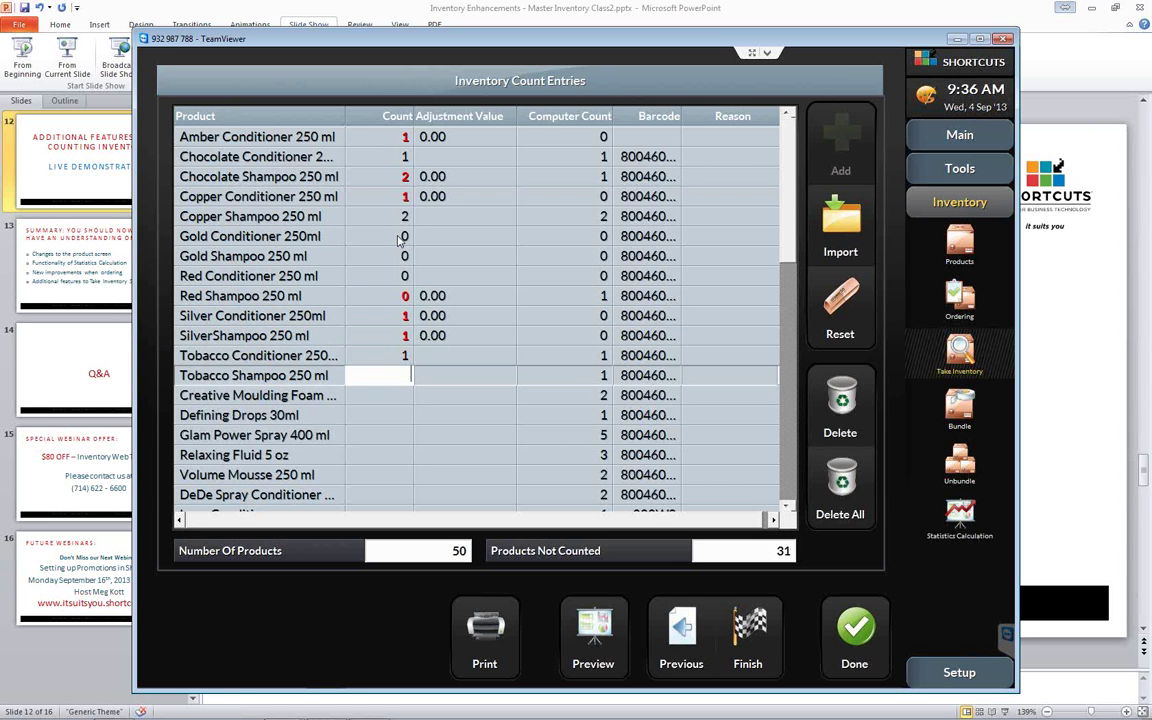
{"action": "type", "text": "1"}
{"action": "key", "text": "Return"}
- Enter counts of 3 for Creative Moulding Foam, 1 for Defining Drops 30ml and 6 for Glam Power Spray 400 ml
{"action": "type", "text": "3"}
{"action": "key", "text": "Return"}
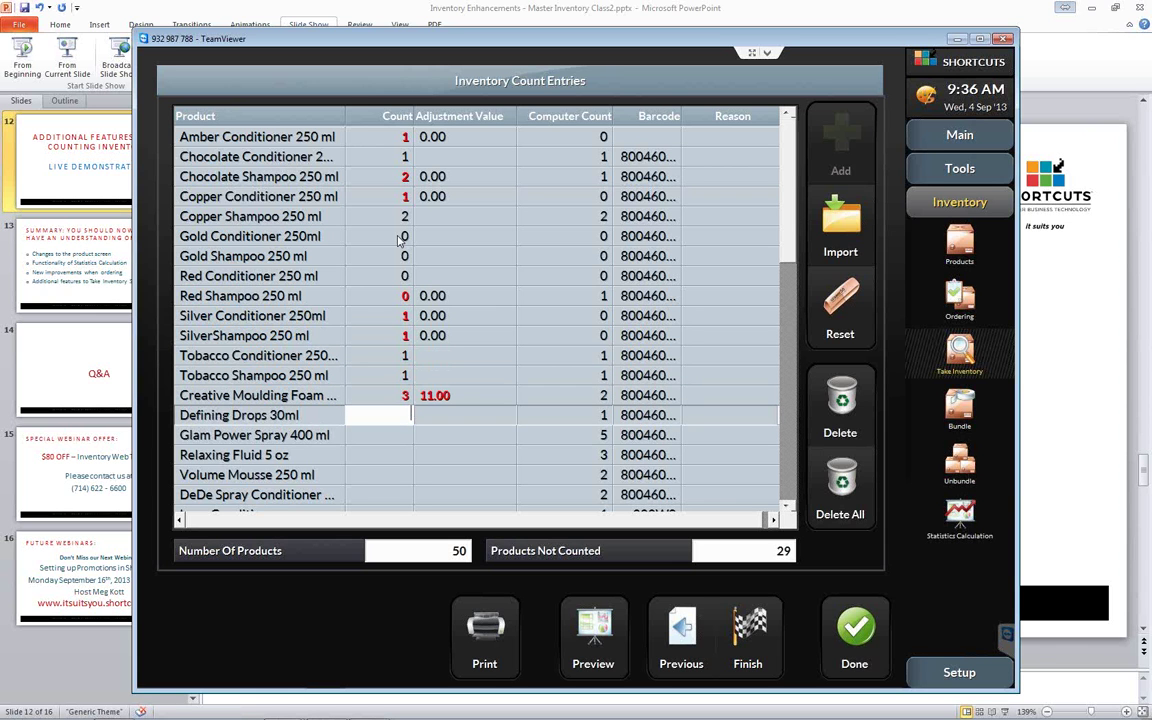
{"action": "type", "text": "1"}
{"action": "key", "text": "Return"}
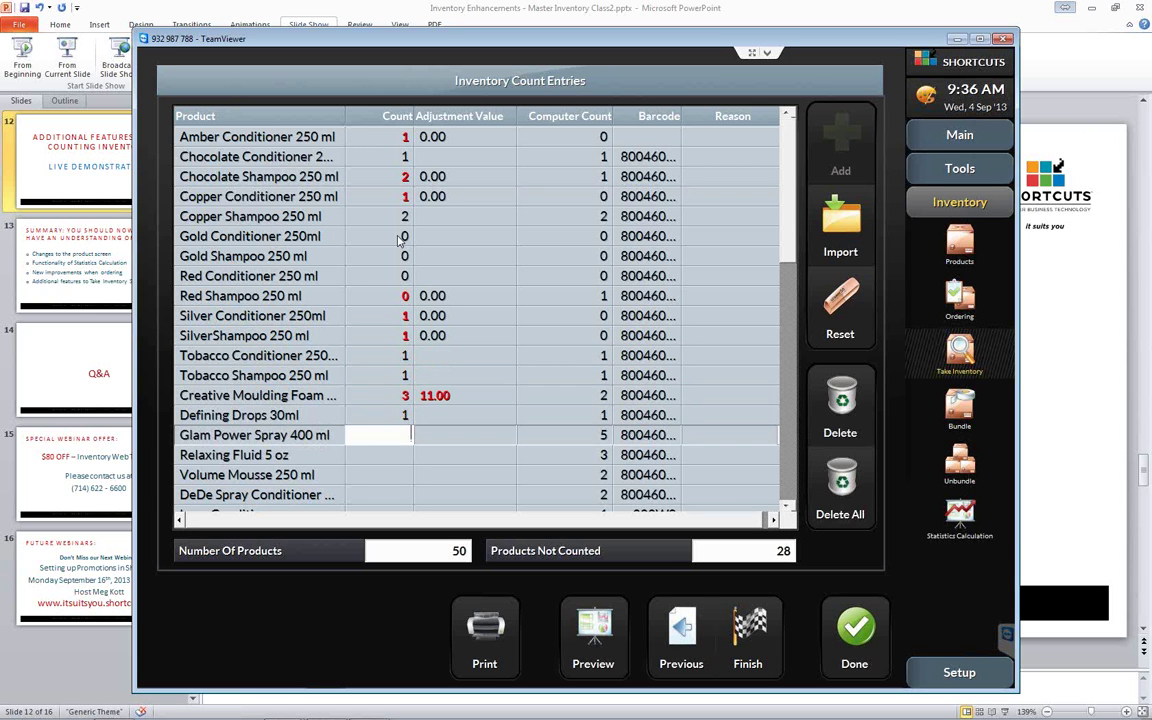
{"action": "type", "text": "6"}
{"action": "key", "text": "Return"}
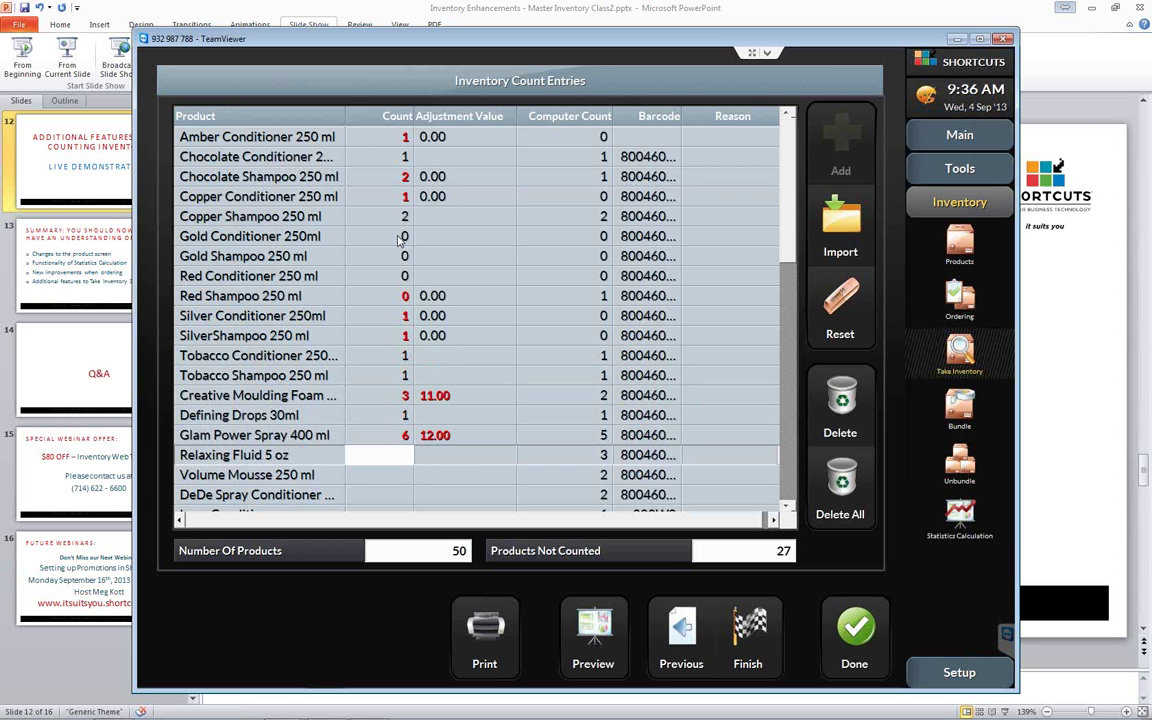
- Enter counts of 3 for Relaxing Fluid 5 oz, 2 for Volume Mousse 250 ml and 2 for DeDe Spray Conditioner
{"action": "type", "text": "3"}
{"action": "key", "text": "Return"}
{"action": "type", "text": "2"}
{"action": "key", "text": "Return"}
{"action": "type", "text": "2"}
{"action": "key", "text": "Return"}
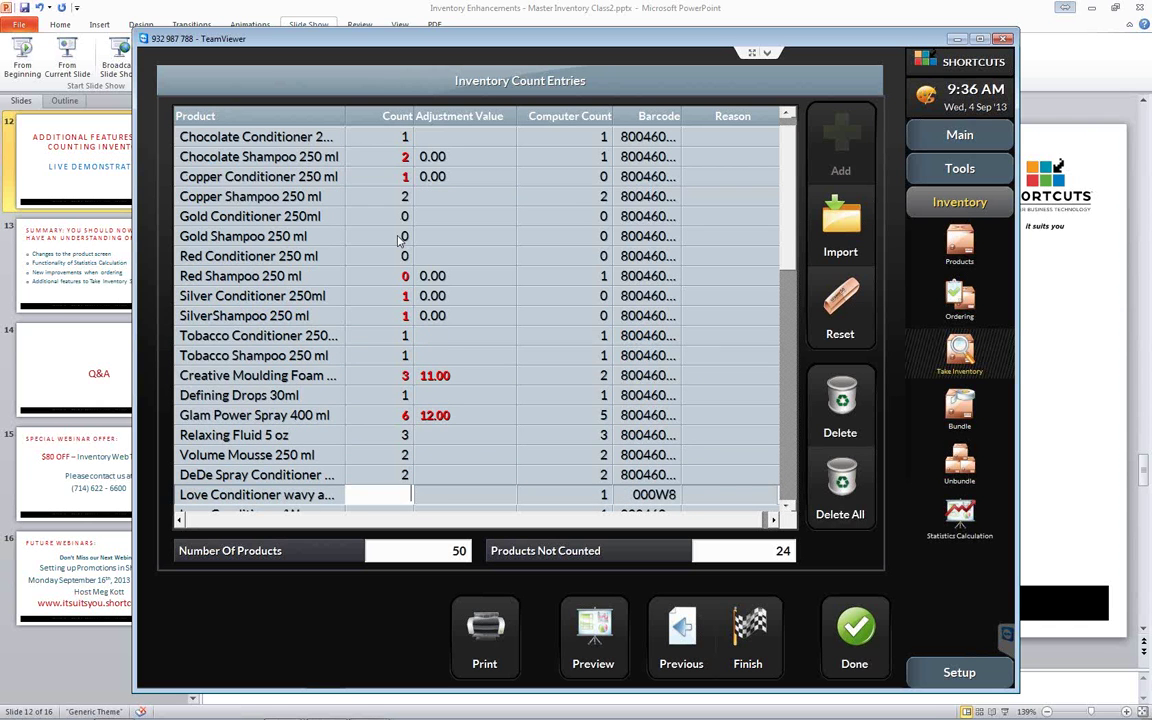
- Enter a count of 2 for each of the three Love Conditioner and three Love Shampoo products
{"action": "type", "text": "2"}
{"action": "key", "text": "Return"}
{"action": "key", "text": "2"}
{"action": "key", "text": "Return"}
{"action": "key", "text": "2"}
{"action": "key", "text": "Return"}
{"action": "key", "text": "2"}
{"action": "key", "text": "Return"}
{"action": "key", "text": "2"}
{"action": "key", "text": "Return"}
{"action": "key", "text": "2"}
{"action": "key", "text": "Return"}
- Enter a count of 2 for both Momo Fluid 150Ml and Momo Serum 150Ml
{"action": "key", "text": "2"}
{"action": "key", "text": "Return"}
{"action": "key", "text": "2"}
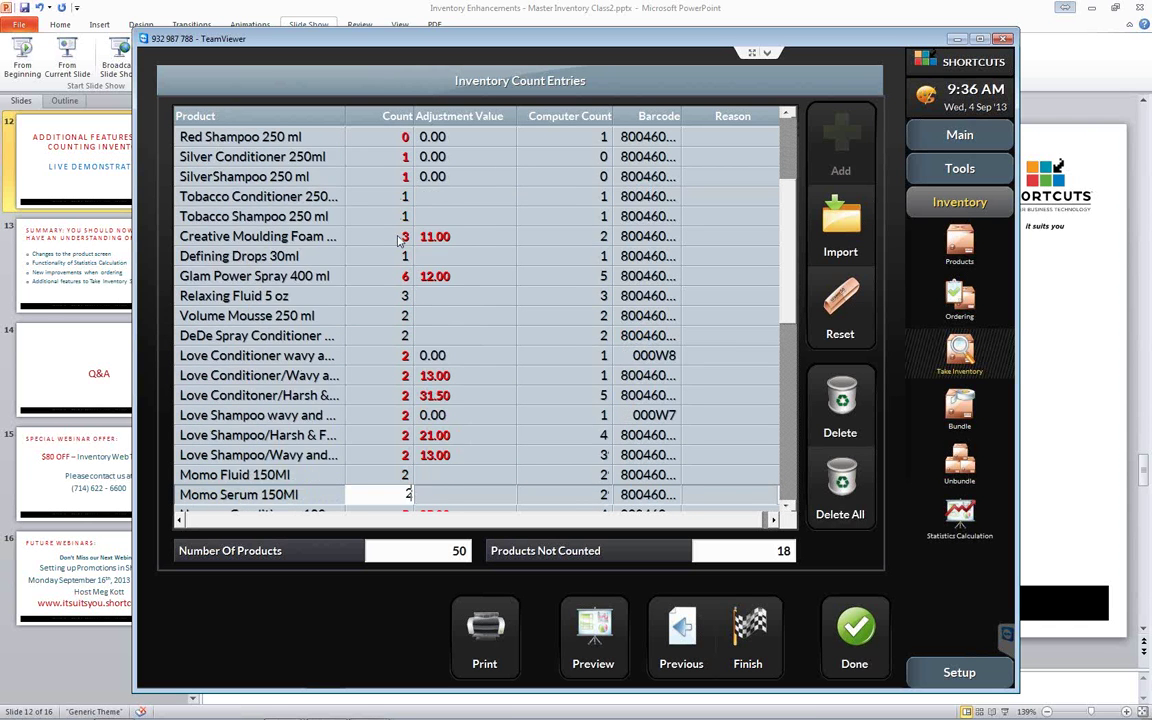
{"action": "key", "text": "Return"}
- Enter counts of 2 for both Nounou Conditioner sizes, 4 for Nounou Shampoo 1000 Ml and 8 for Nounou Shampoo 250 Ml
{"action": "key", "text": "2"}
{"action": "key", "text": "Return"}
{"action": "key", "text": "2"}
{"action": "key", "text": "Return"}
{"action": "key", "text": "4"}
{"action": "key", "text": "Return"}
{"action": "key", "text": "8"}
{"action": "key", "text": "Return"}
- Enter counts of 2 for No. 2 Mat Moulding, 6 for No. 4 Glossy Modeling and 6 for No. 5 Mat Pliable Putty
{"action": "key", "text": "2"}
{"action": "key", "text": "Return"}
{"action": "key", "text": "6"}
{"action": "key", "text": "Return"}
{"action": "key", "text": "6"}
{"action": "key", "text": "Return"}
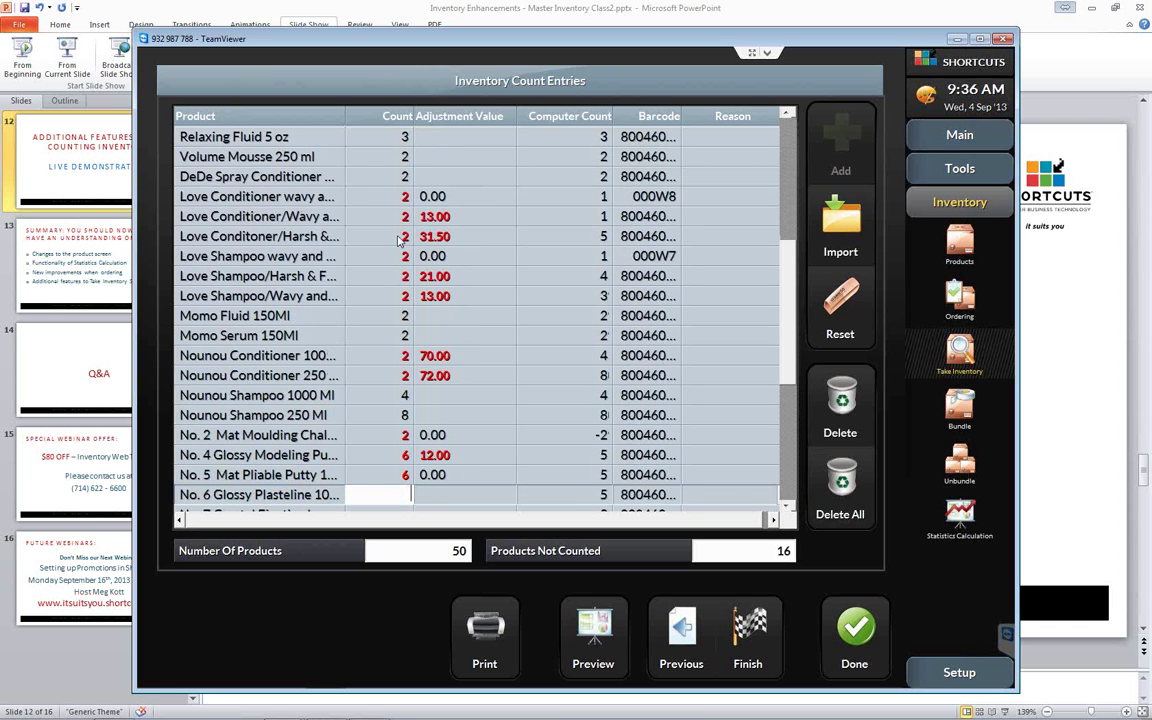
- Enter a count of 2 for No. 6 Glossy Plasteline, No. 8 Quick Setting Hard and both No. 7 Crystal Fixative products
{"action": "type", "text": "2"}
{"action": "key", "text": "Return"}
{"action": "key", "text": "2"}
{"action": "key", "text": "Return"}
{"action": "key", "text": "2"}
{"action": "key", "text": "Return"}
{"action": "key", "text": "2"}
{"action": "key", "text": "Return"}
- Enter a count of 2 for Purifying Shampoo, Energizing Shampoo, both Vitamin Activist Shampoos, Well Being and Vegetarian Miracle
{"action": "key", "text": "2"}
{"action": "key", "text": "Return"}
{"action": "key", "text": "2"}
{"action": "key", "text": "Return"}
{"action": "key", "text": "2"}
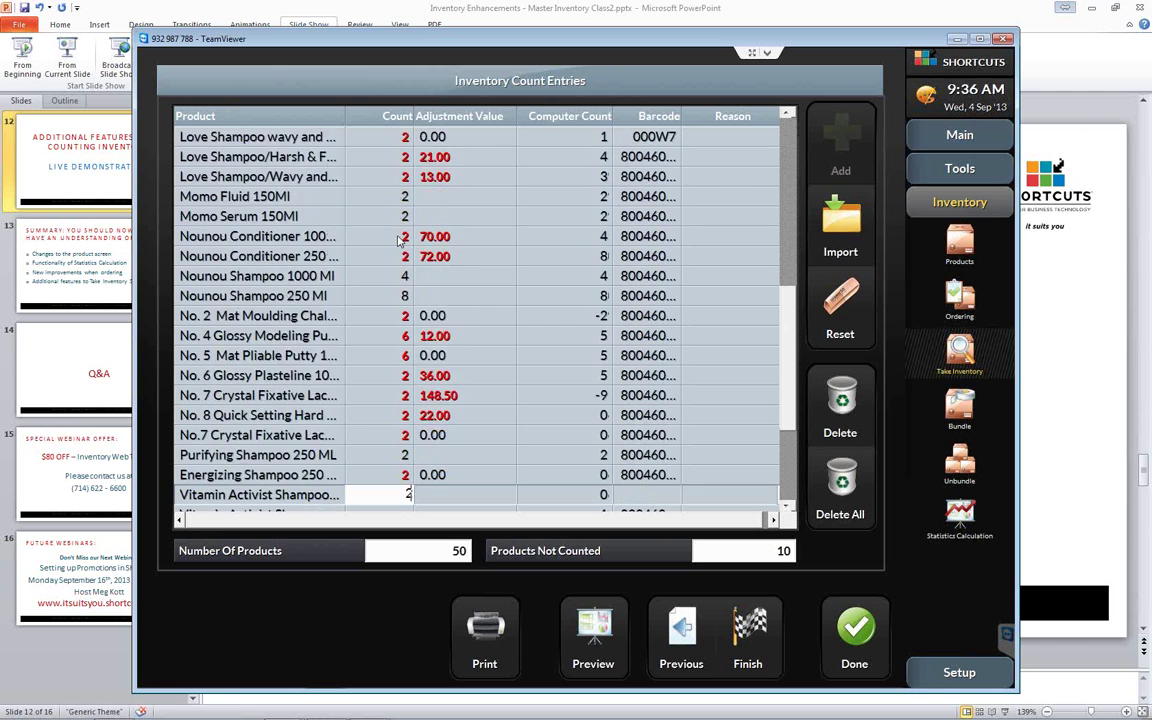
{"action": "key", "text": "Return"}
{"action": "key", "text": "2"}
{"action": "key", "text": "Return"}
{"action": "key", "text": "2"}
{"action": "key", "text": "Return"}
{"action": "key", "text": "2"}
{"action": "key", "text": "Return"}
- Enter a count of 2 for each of the De Stress Be-Phase, Creme Yogurt and Muesly & Yogurt products
{"action": "key", "text": "2"}
{"action": "key", "text": "Return"}
{"action": "key", "text": "2"}
{"action": "key", "text": "Return"}
{"action": "key", "text": "2"}
{"action": "key", "text": "Return"}
{"action": "key", "text": "2"}
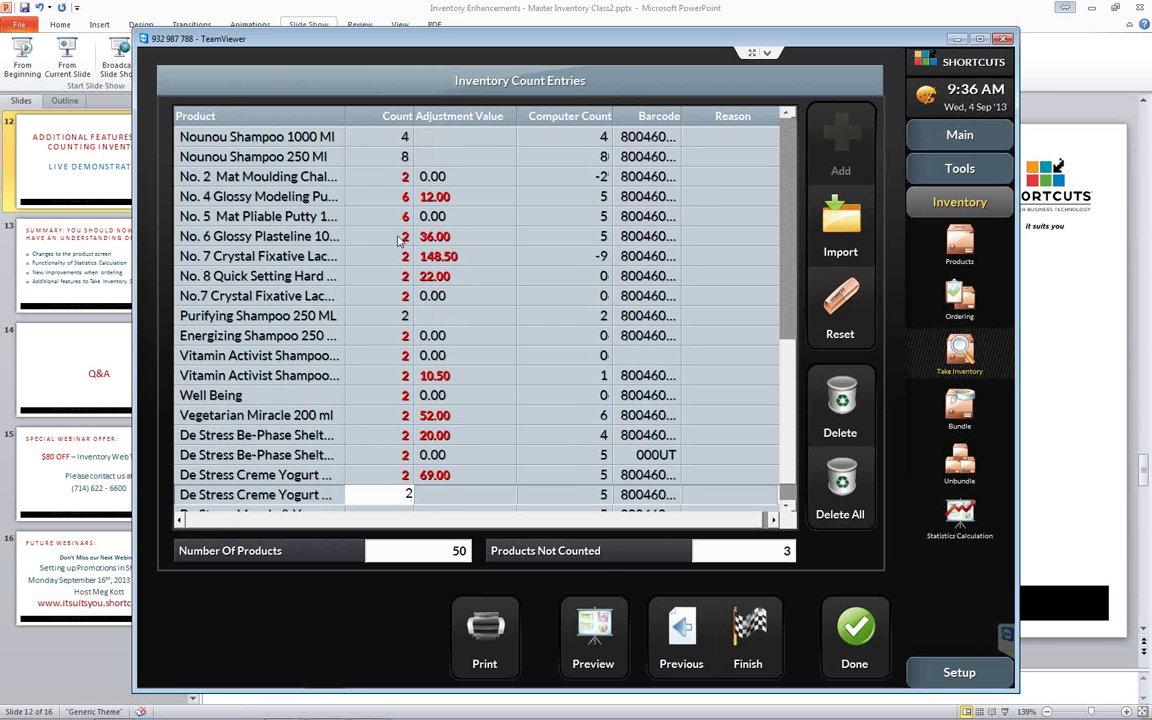
{"action": "key", "text": "Return"}
{"action": "key", "text": "2"}
{"action": "key", "text": "Return"}
{"action": "key", "text": "2"}
{"action": "key", "text": "Return"}
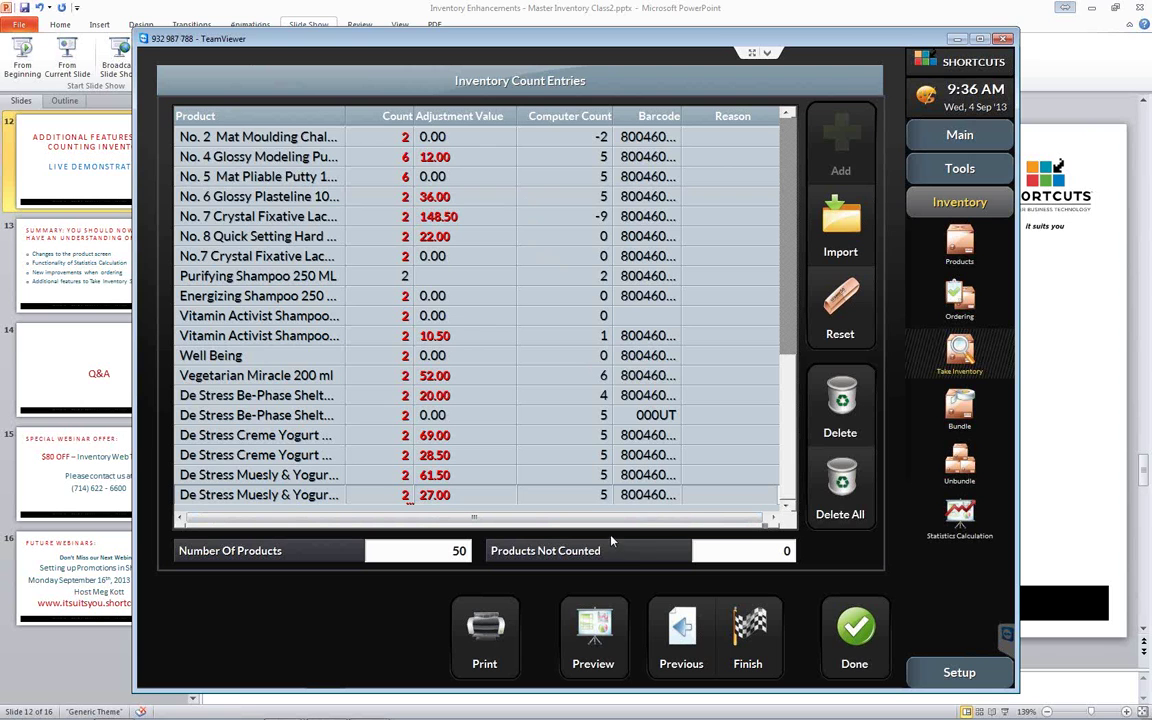
- Preview the Stocktake Report for the Davines count and return to the count entries
{"action": "left_click", "coordinate": [600, 640]}
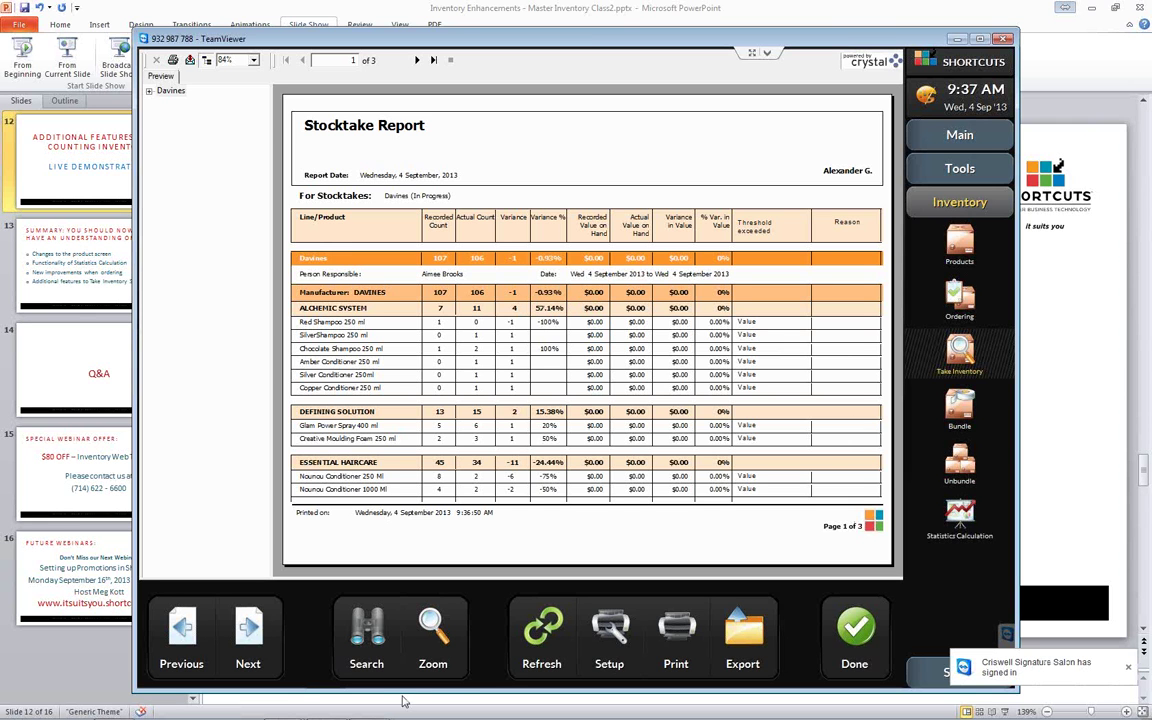
{"action": "left_click", "coordinate": [855, 628]}
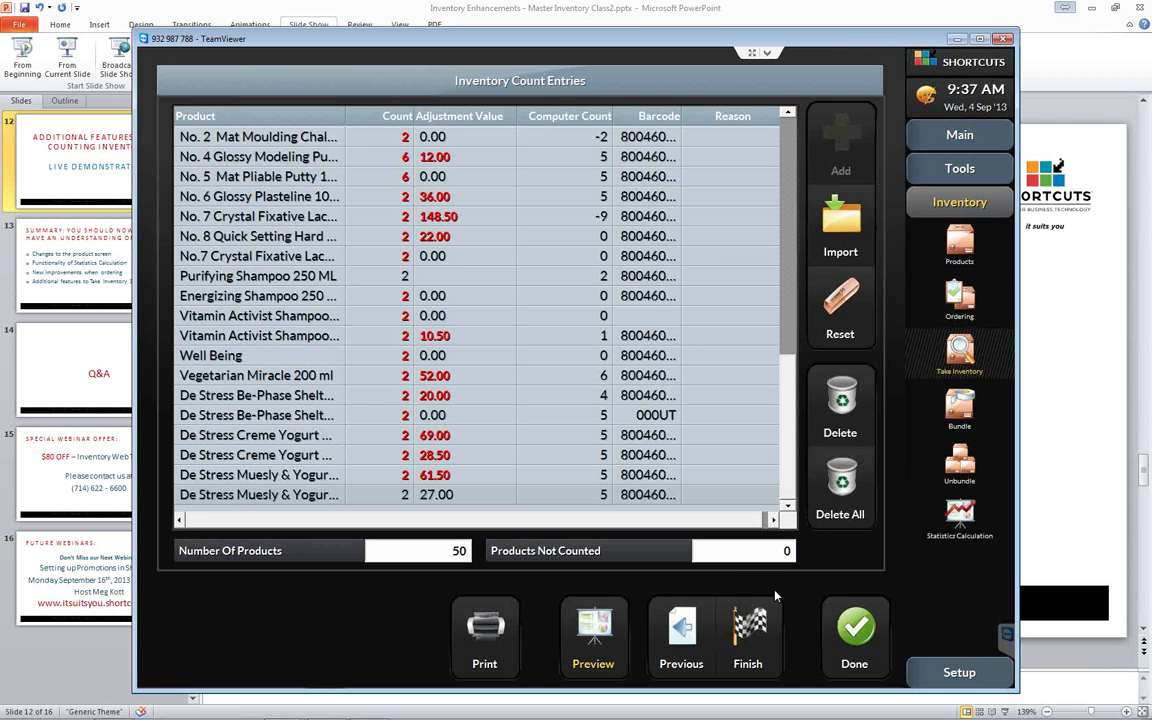
- Finish the inventory count, choose to recount the differing products with the Inventory Count Form selected, and leave the count entries
{"action": "left_click", "coordinate": [748, 630]}
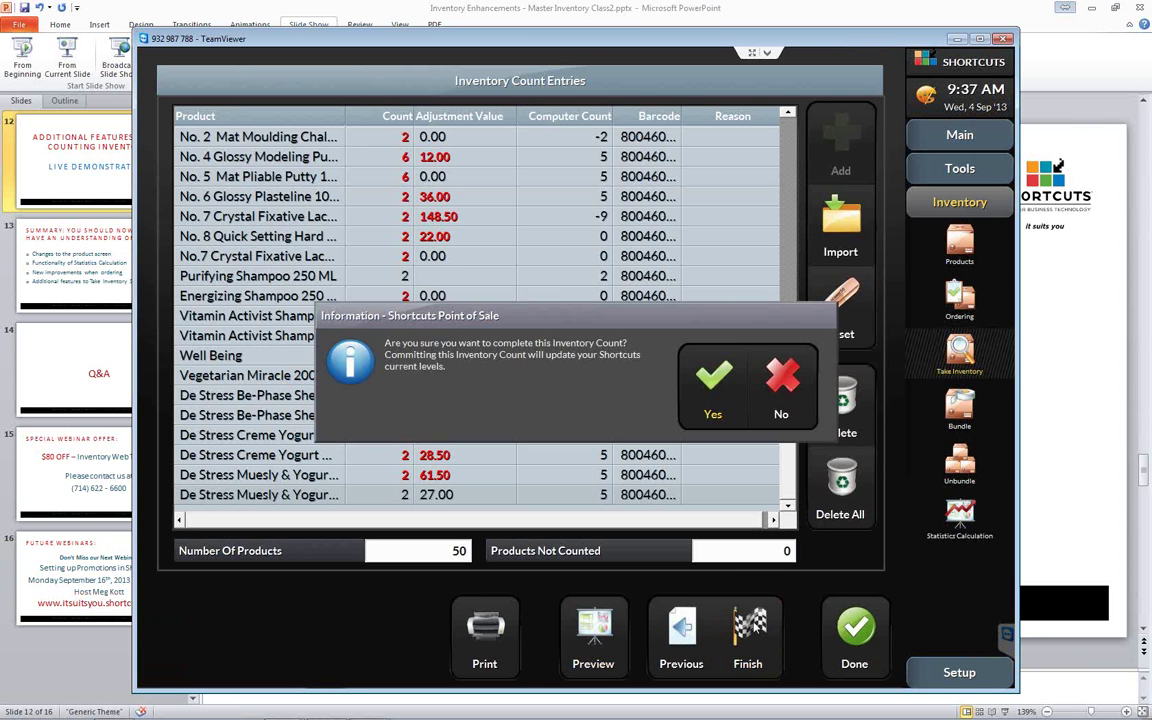
{"action": "left_click", "coordinate": [708, 386]}
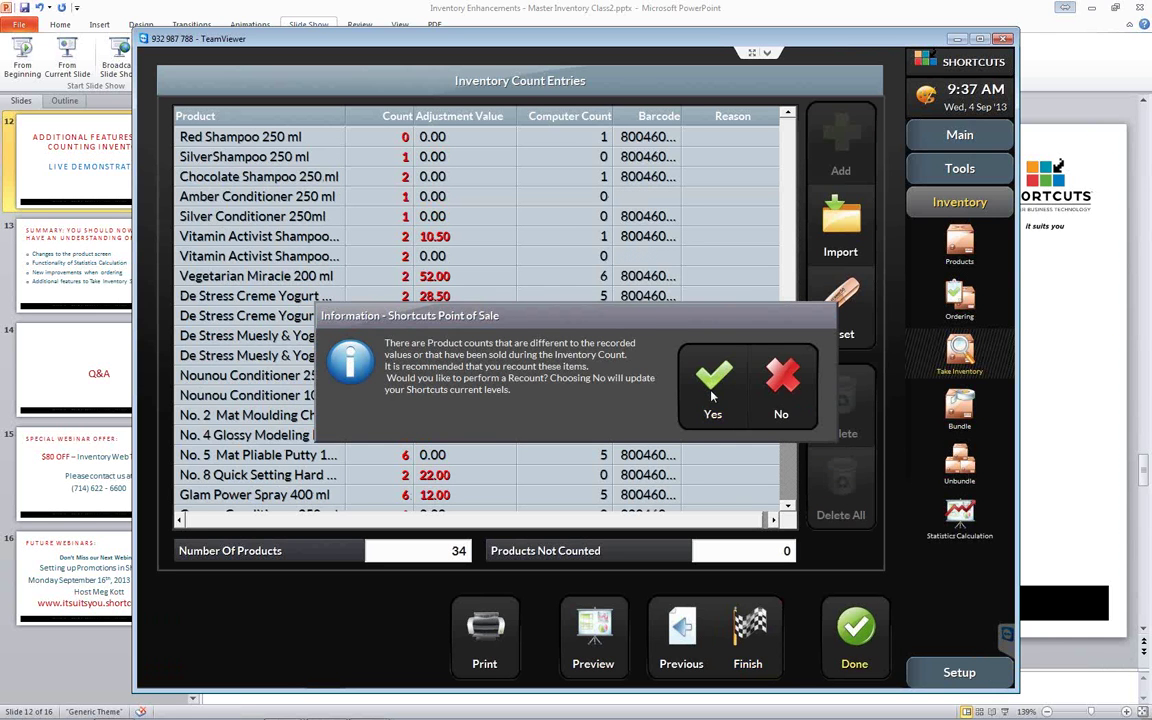
{"action": "left_click", "coordinate": [712, 396]}
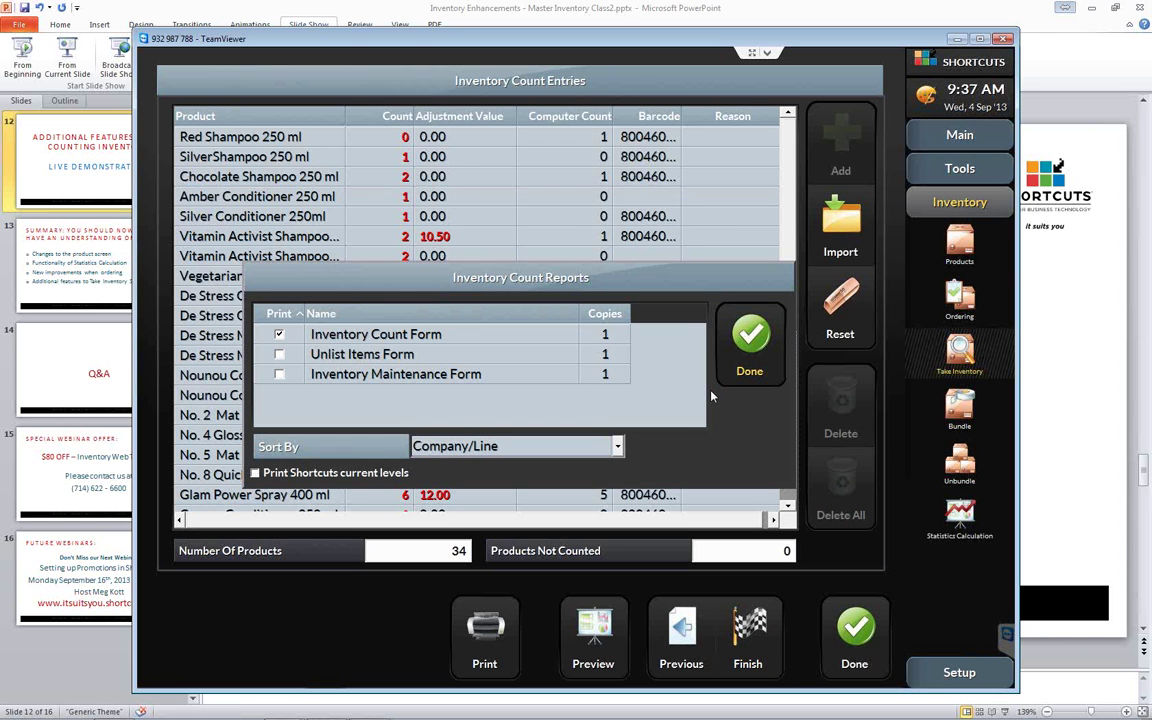
{"action": "left_click", "coordinate": [757, 342]}
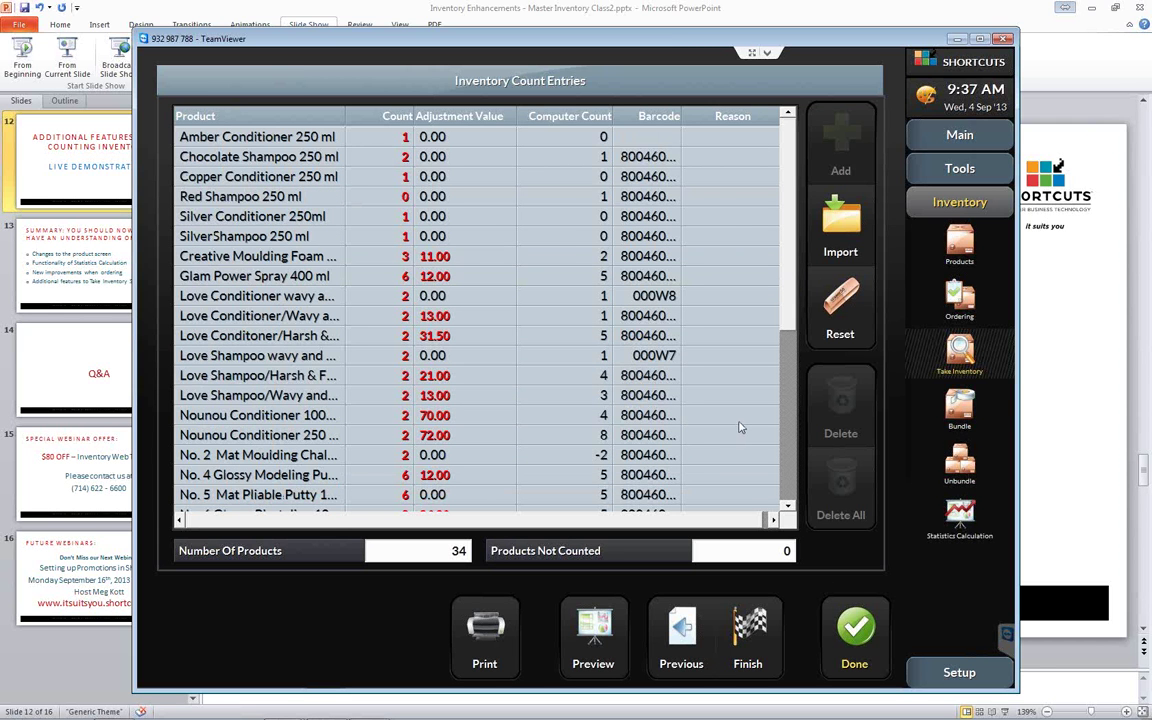
{"action": "left_click", "coordinate": [855, 636]}
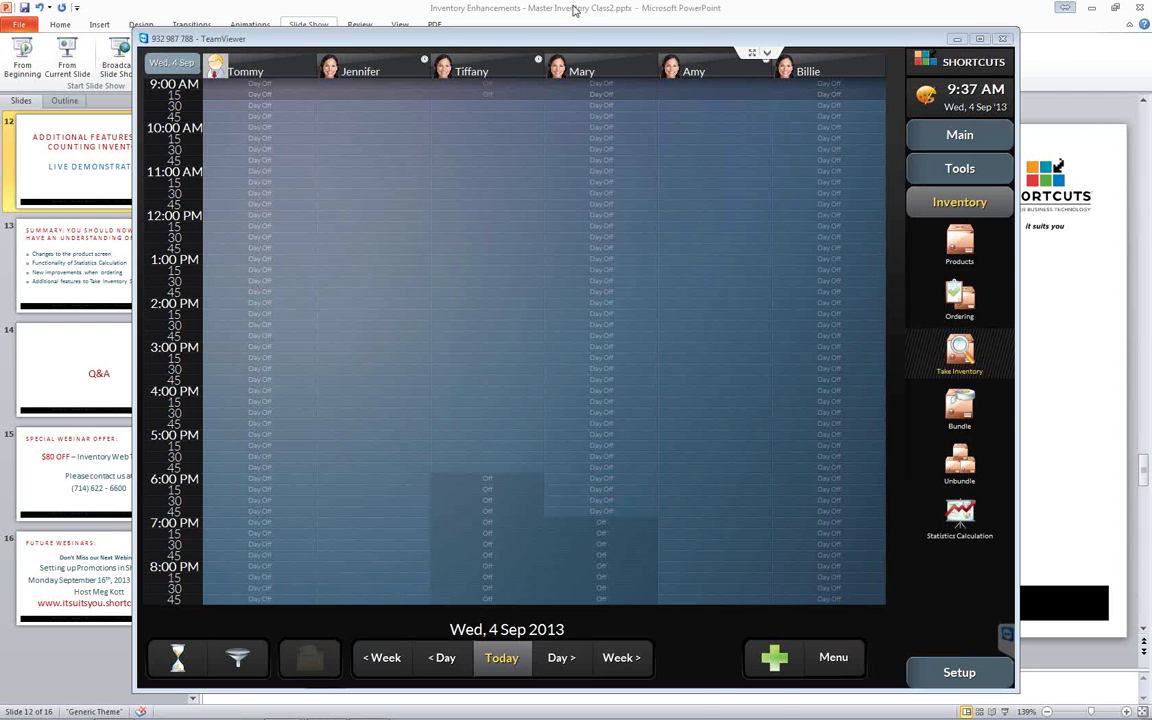
- Switch to PowerPoint, start the slide show from the current slide and advance to the summary slide
{"action": "left_click", "coordinate": [575, 10]}
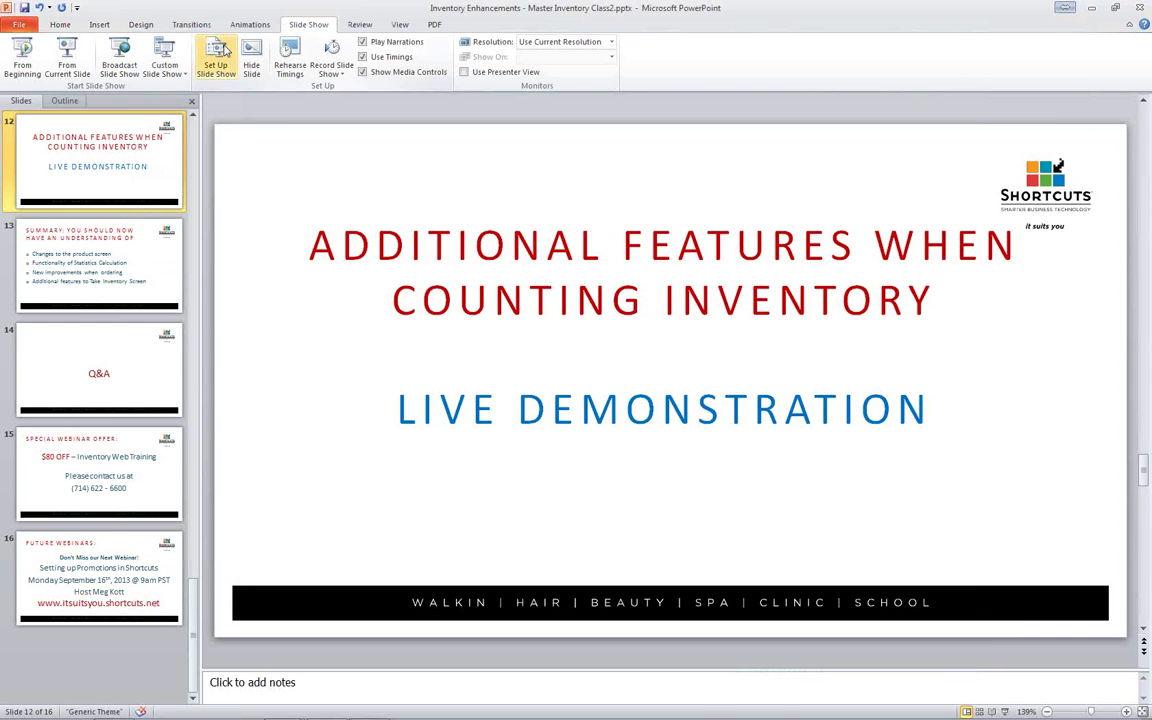
{"action": "left_click", "coordinate": [67, 52]}
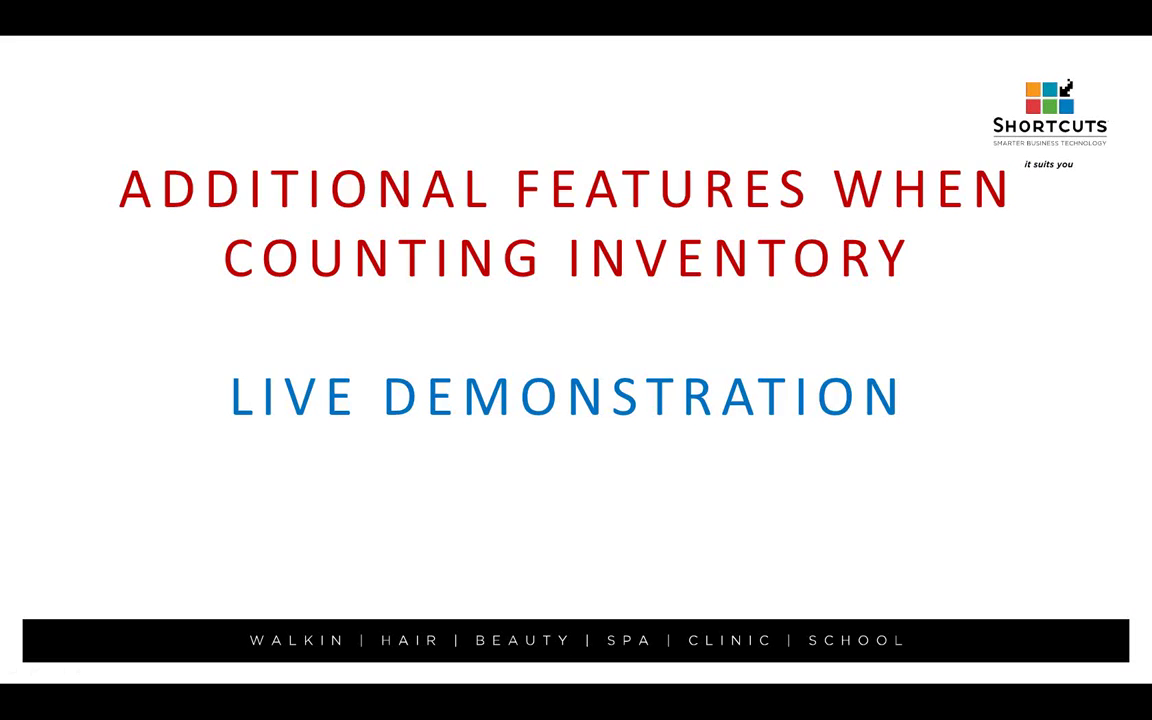
{"action": "left_click", "coordinate": [447, 215]}
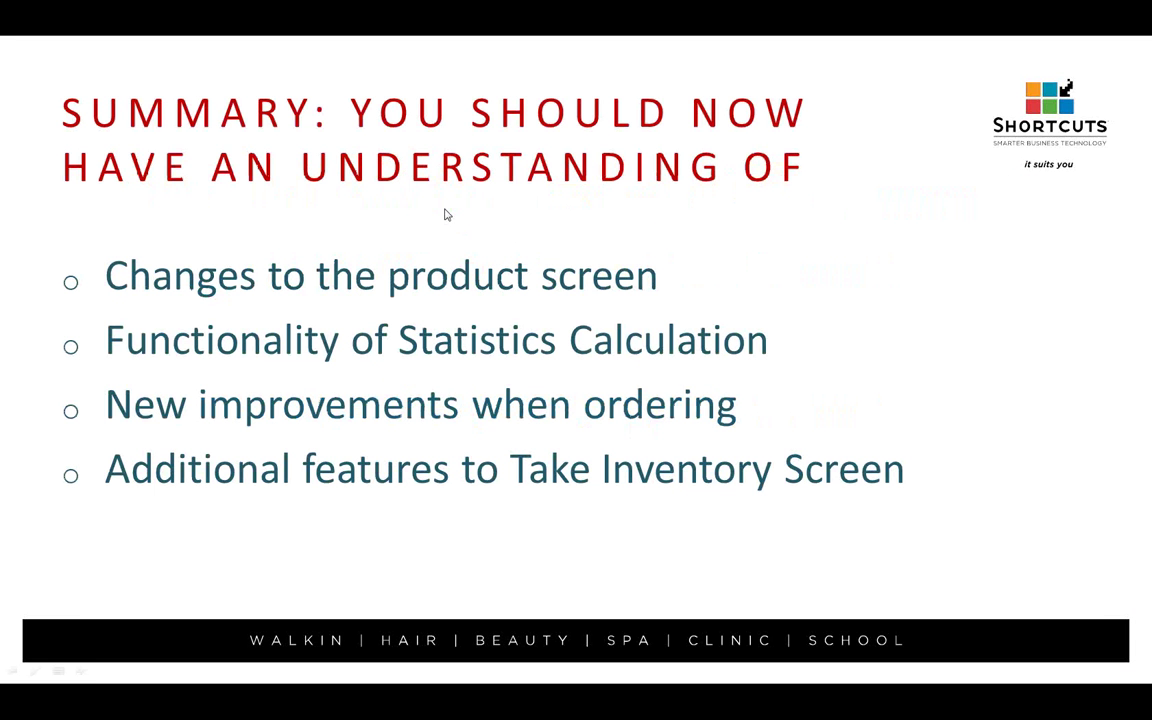